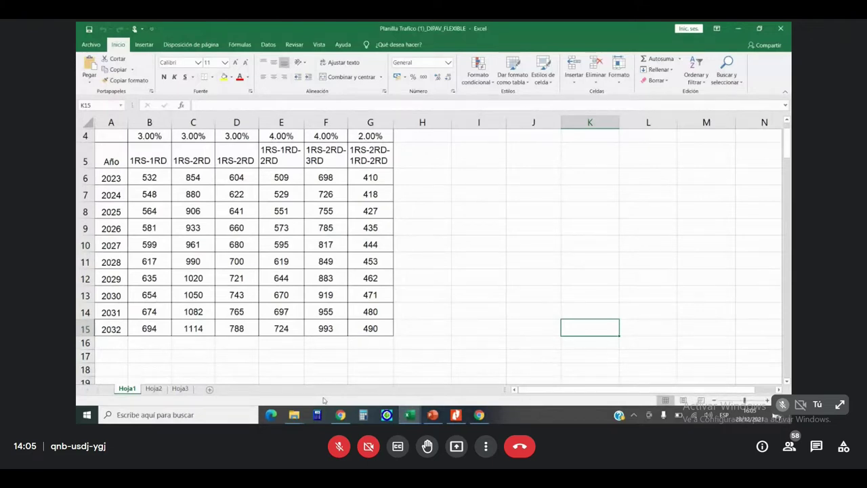
# - Switch to the Ejemplo_Diseño DIPAV_RIGIDO workbook and set the design period in cell E4 to "P= 10 años"
pyautogui.click(409, 415)
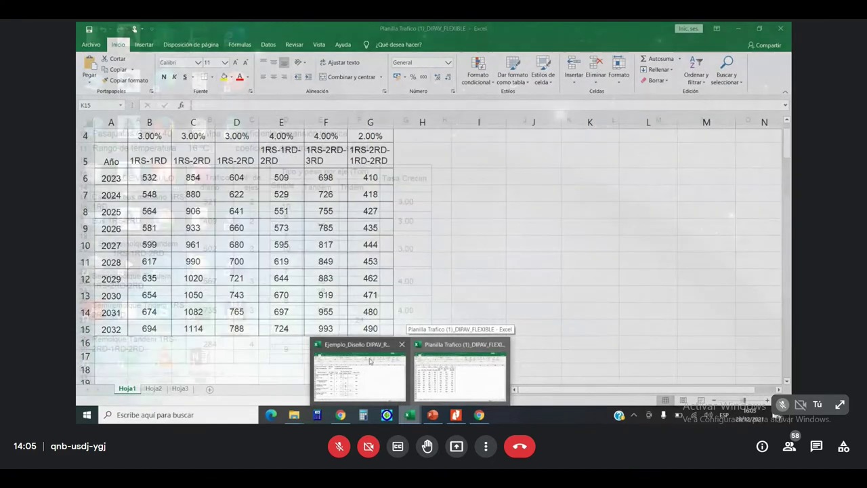
pyautogui.click(360, 373)
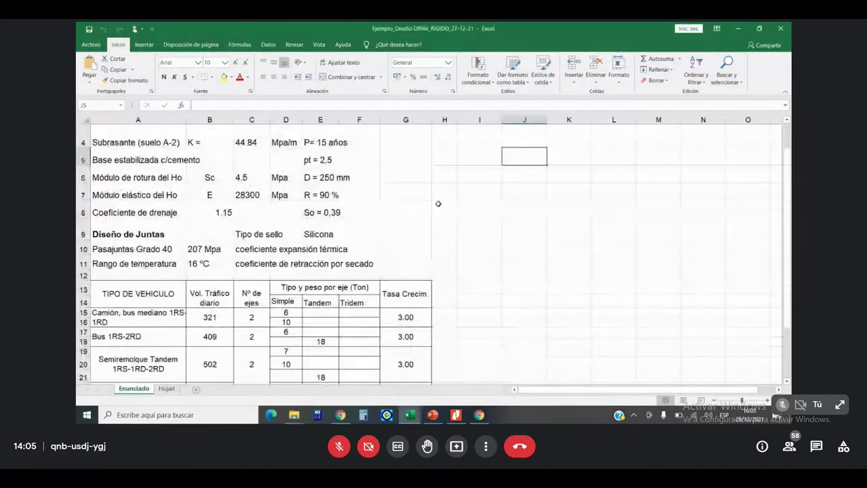
pyautogui.click(351, 145)
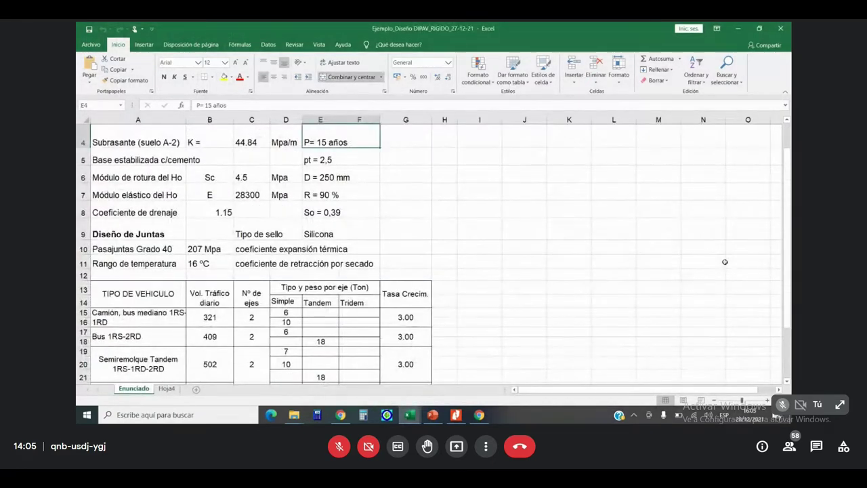
pyautogui.press('F2')
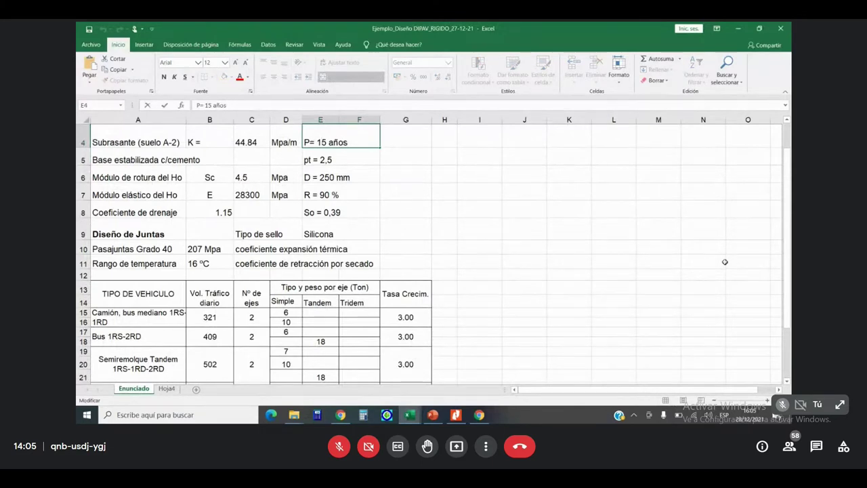
pyautogui.press('Left')
pyautogui.press('Left')
pyautogui.press('Left')
pyautogui.press('Left')
pyautogui.press('Left')
pyautogui.press('Left')
pyautogui.write('0')
pyautogui.press('Delete')
pyautogui.press('Return')
# - Check the vehicle table, switch to the Planilla Trafico workbook and correct the column header in D5 to 1RS-1RD-2RD
pyautogui.scroll(-2, 720, 282)
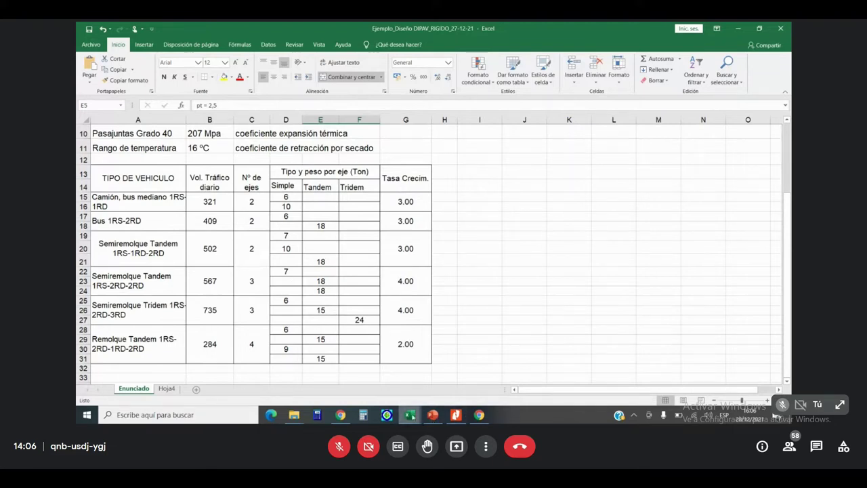
pyautogui.moveTo(410, 414)
pyautogui.click(461, 383)
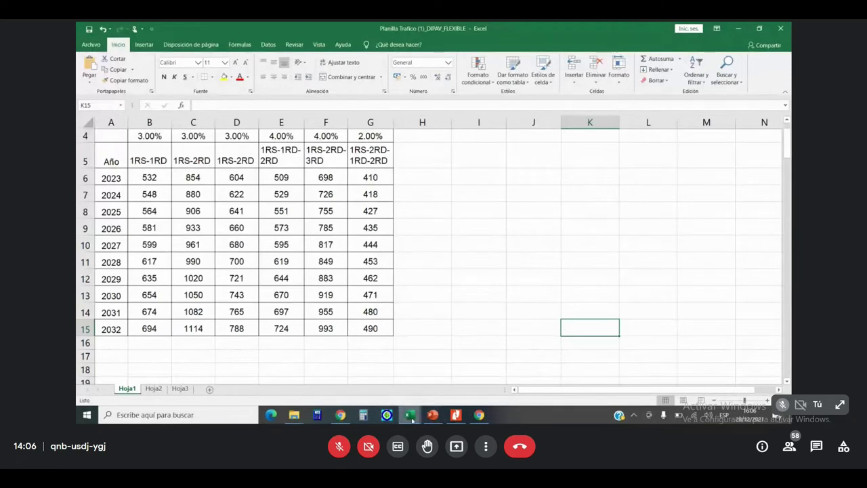
pyautogui.moveTo(410, 417)
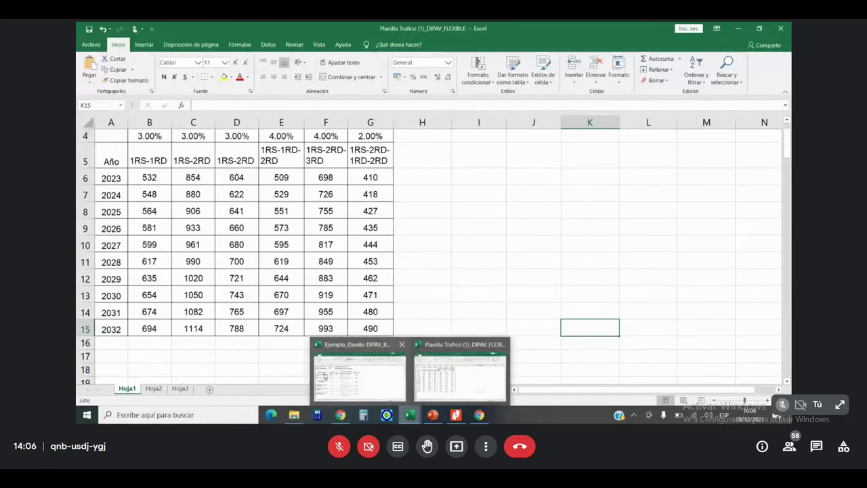
pyautogui.moveTo(326, 373)
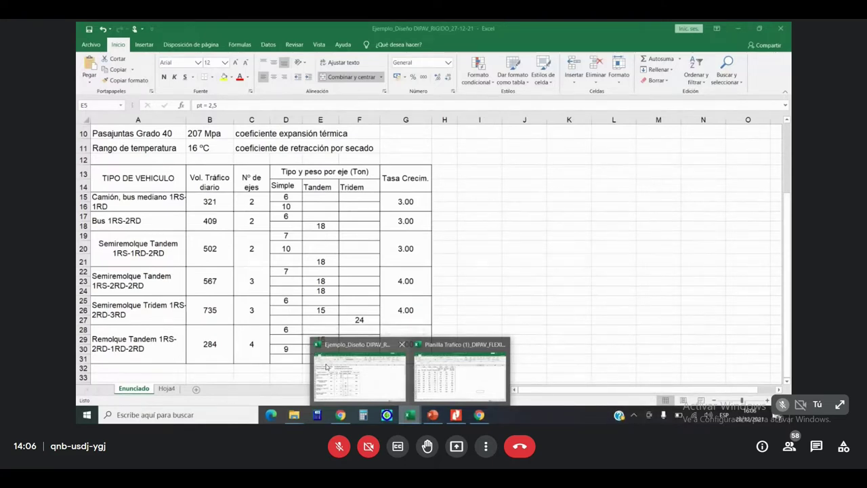
pyautogui.click(461, 373)
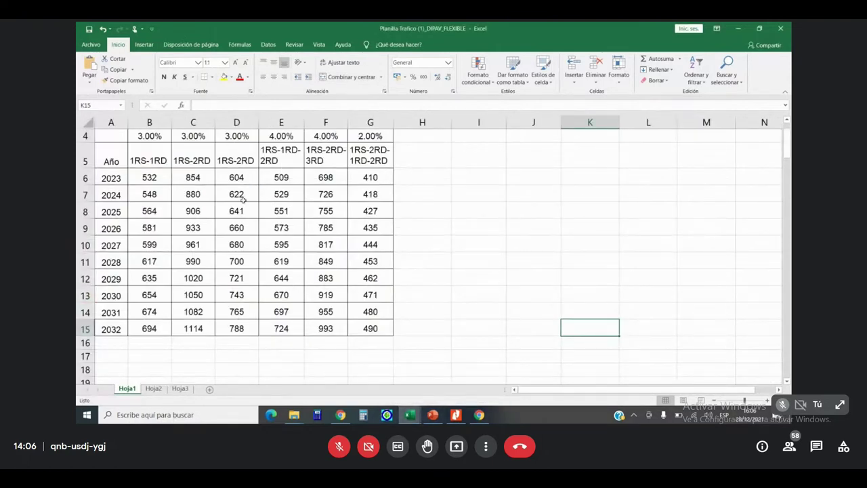
pyautogui.click(249, 160)
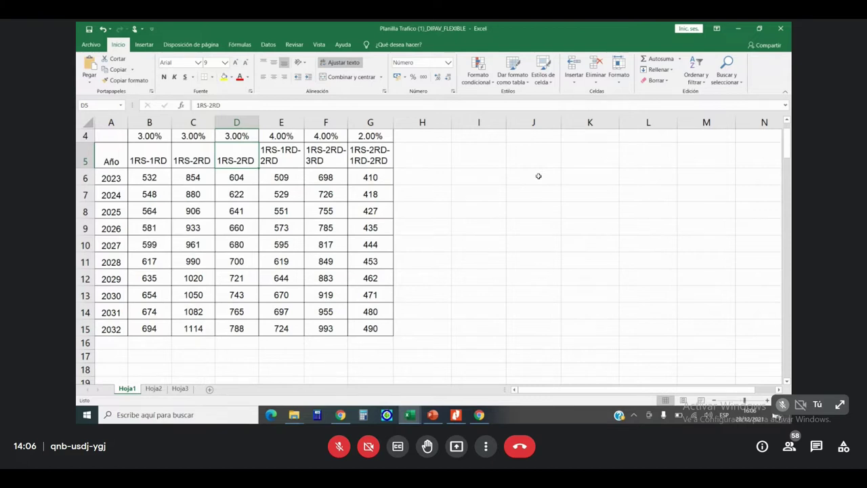
pyautogui.press('F2')
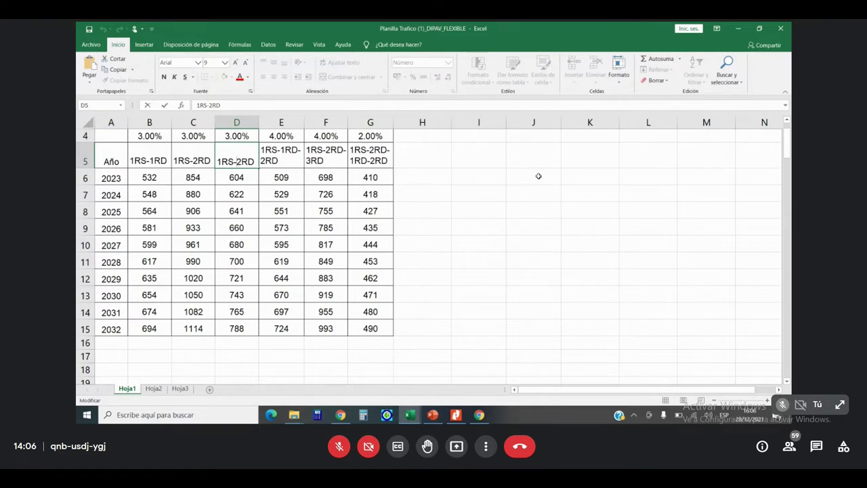
pyautogui.write('1R')
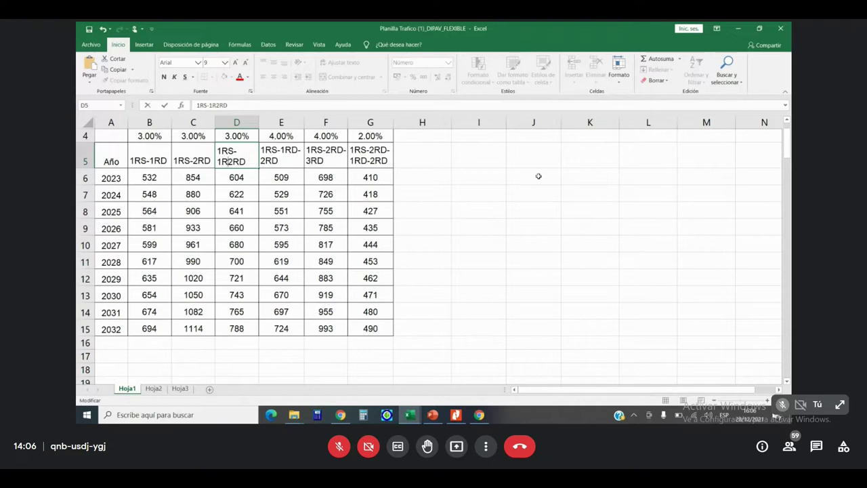
pyautogui.write('D-')
pyautogui.press('Return')
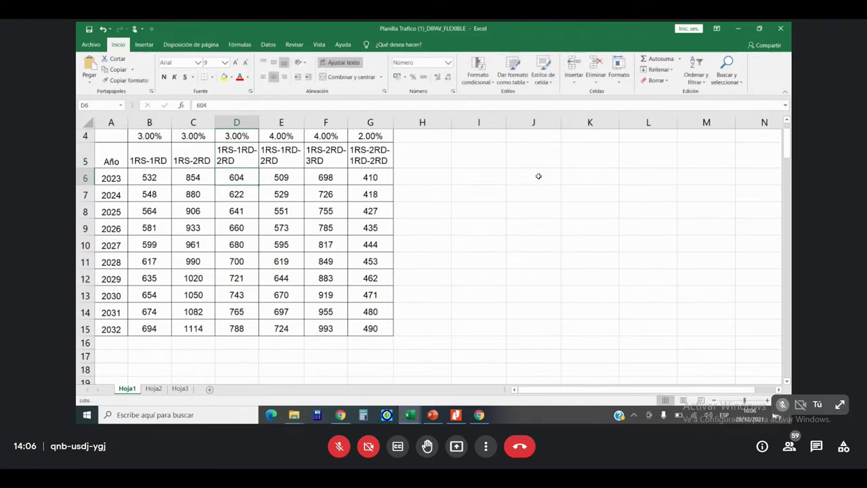
# - Correct the vehicle-type header in cell E5 of the growth table to 1RS-2RD-2RD
pyautogui.click(294, 157)
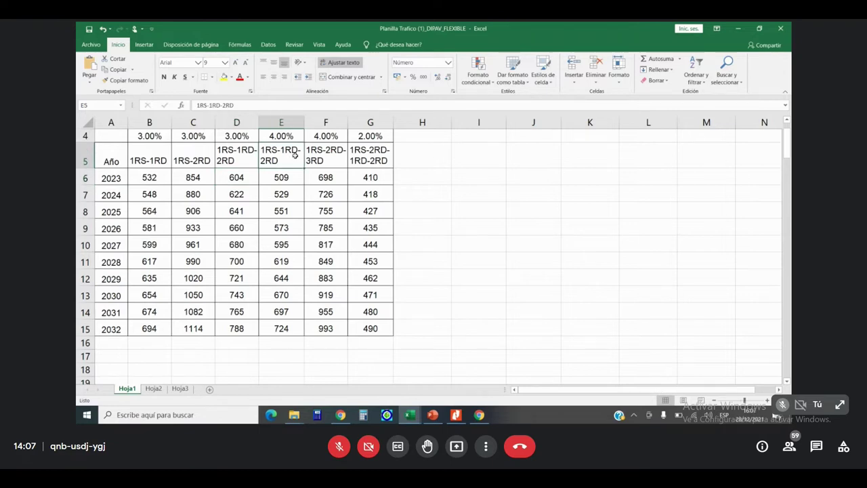
pyautogui.press('F2')
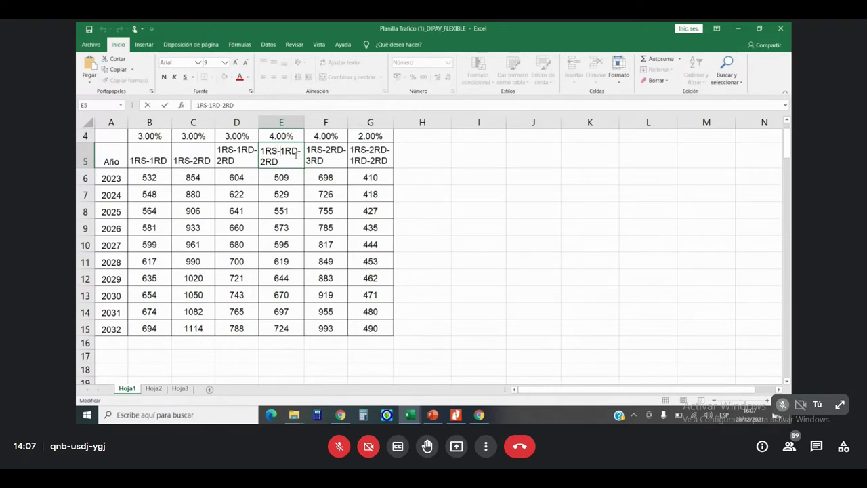
pyautogui.doubleClick(296, 155)
pyautogui.write('2RD')
pyautogui.press('Return')
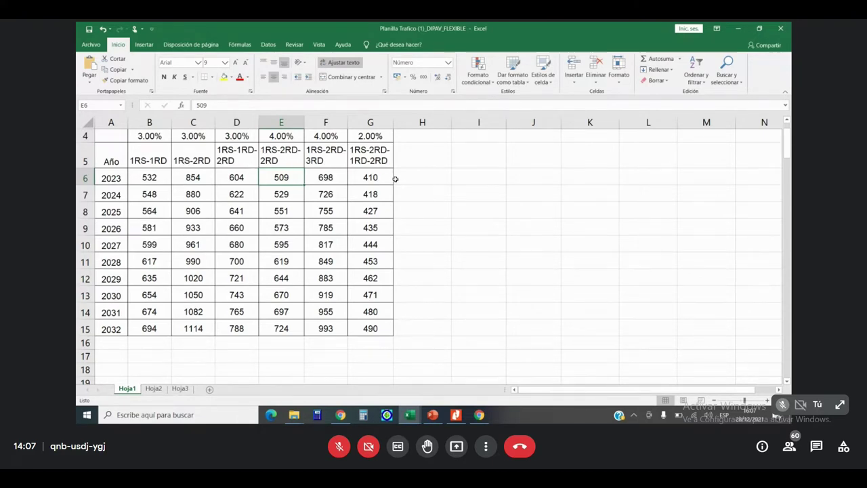
# - Compare the remaining vehicle-type headers of the growth table with the vehicle table in the rigid design workbook
pyautogui.click(337, 160)
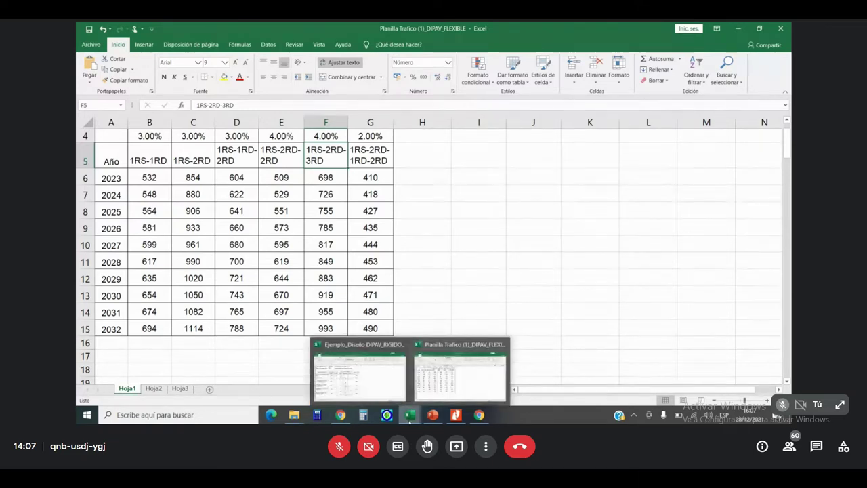
pyautogui.moveTo(352, 385)
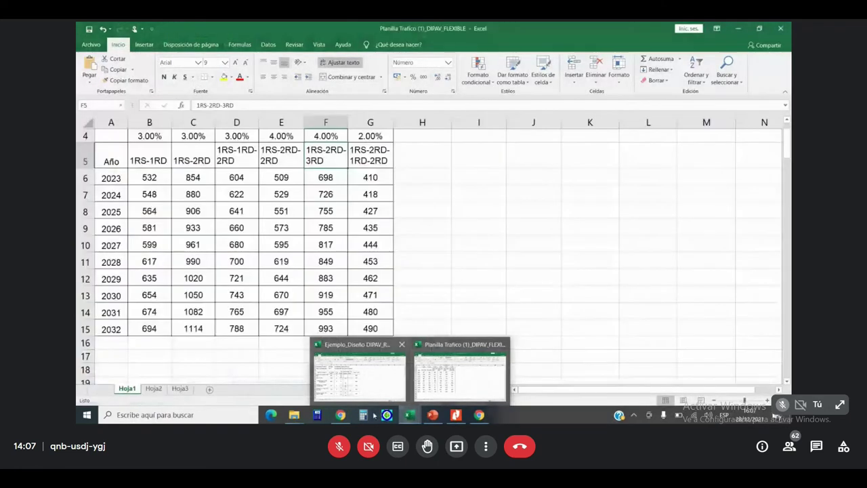
pyautogui.click(461, 380)
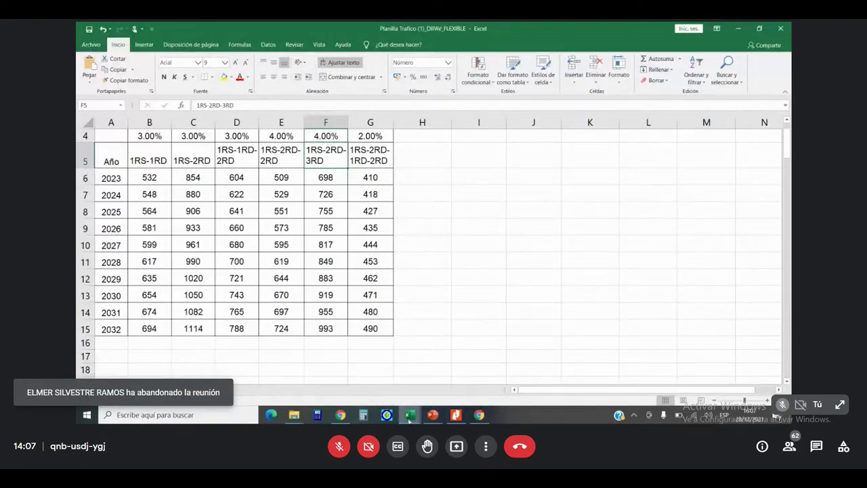
pyautogui.moveTo(409, 418)
pyautogui.click(385, 388)
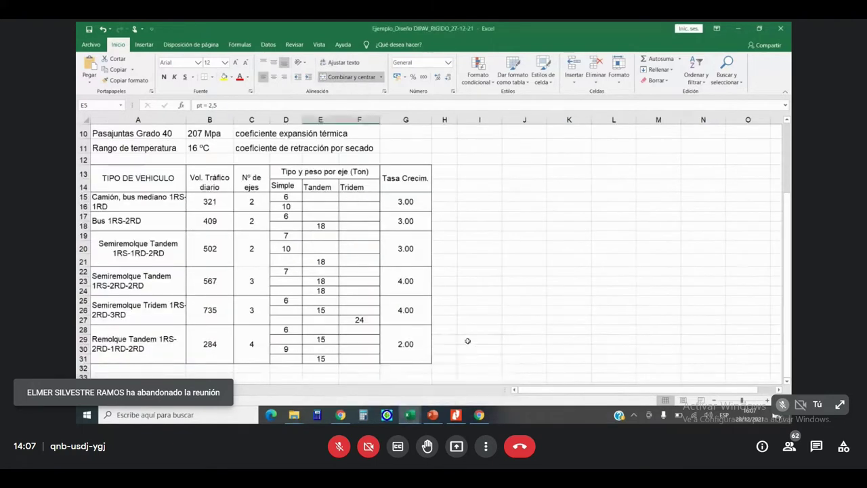
pyautogui.scroll(-1, 467, 341)
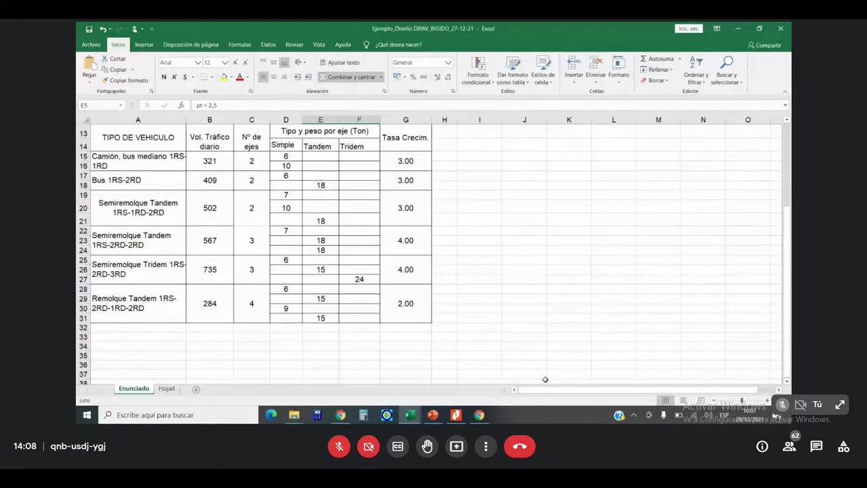
pyautogui.scroll(2, 546, 380)
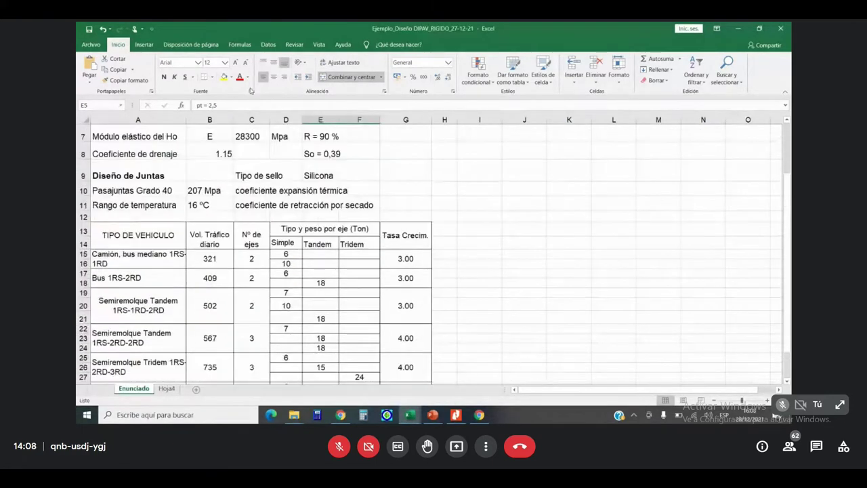
pyautogui.click(739, 28)
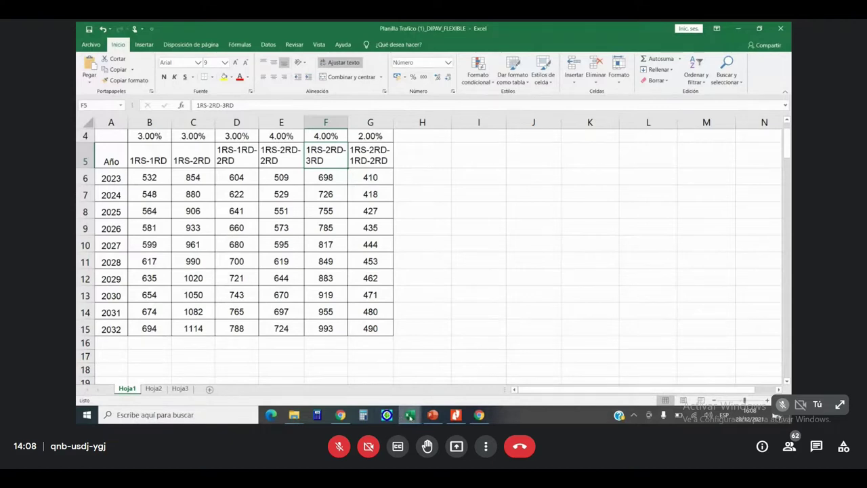
# - Copy the daily traffic volumes (B15:B31) from the Enunciado sheet and paste them into Hoja1 of Planilla Trafico starting at I6
pyautogui.moveTo(410, 416)
pyautogui.click(372, 391)
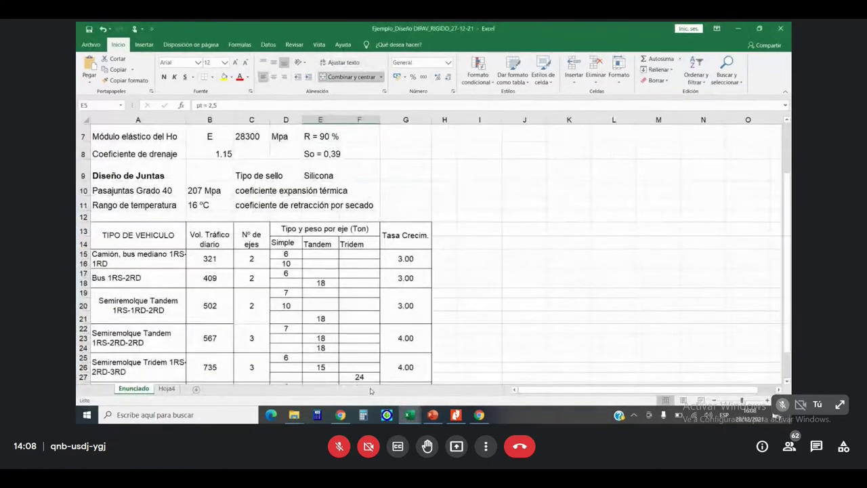
pyautogui.scroll(-1, 505, 301)
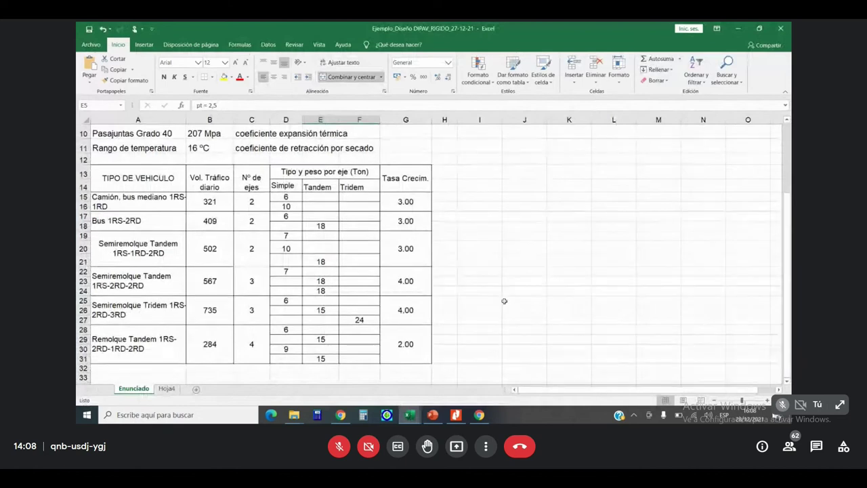
pyautogui.moveTo(208, 202); pyautogui.dragTo(212, 330)
pyautogui.rightClick(230, 239)
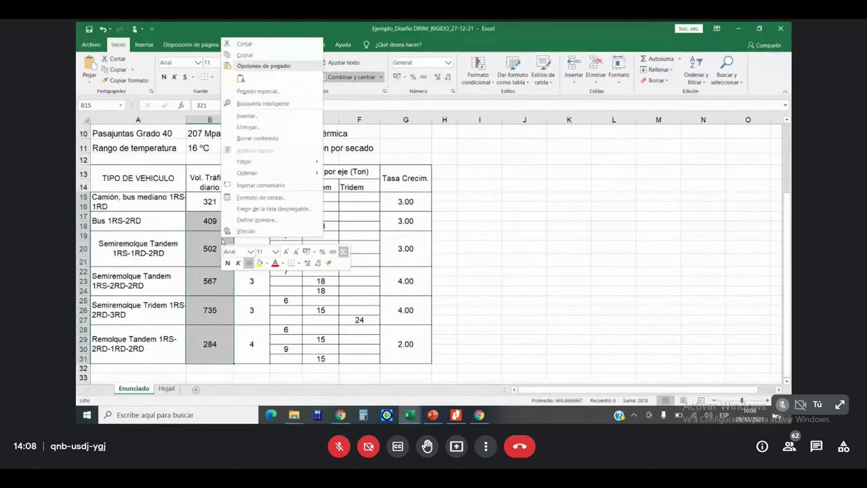
pyautogui.click(258, 54)
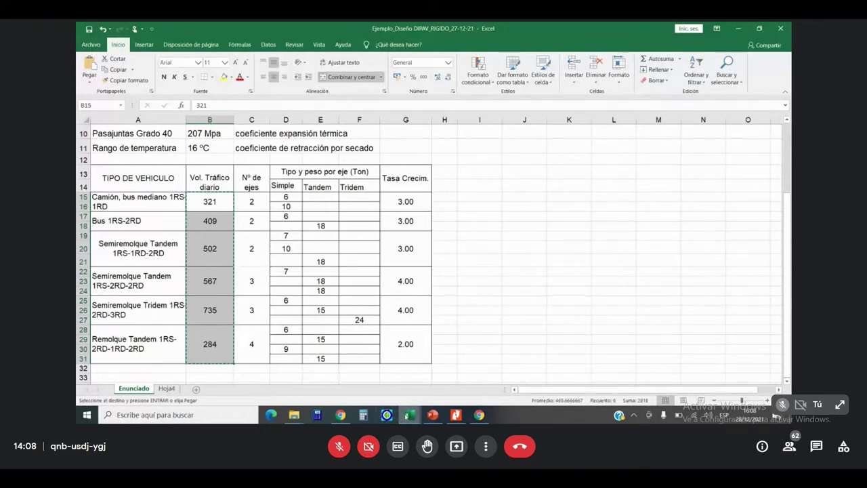
pyautogui.moveTo(410, 414)
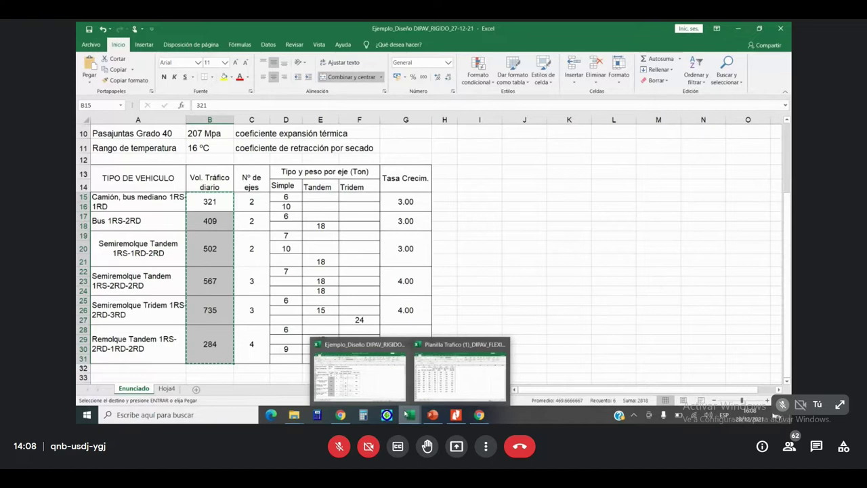
pyautogui.click(460, 371)
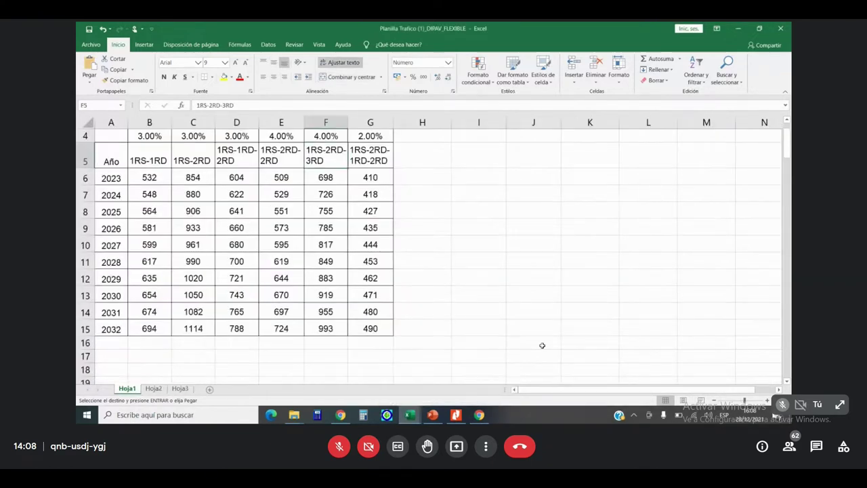
pyautogui.click(484, 217)
pyautogui.rightClick(485, 217)
pyautogui.click(507, 246)
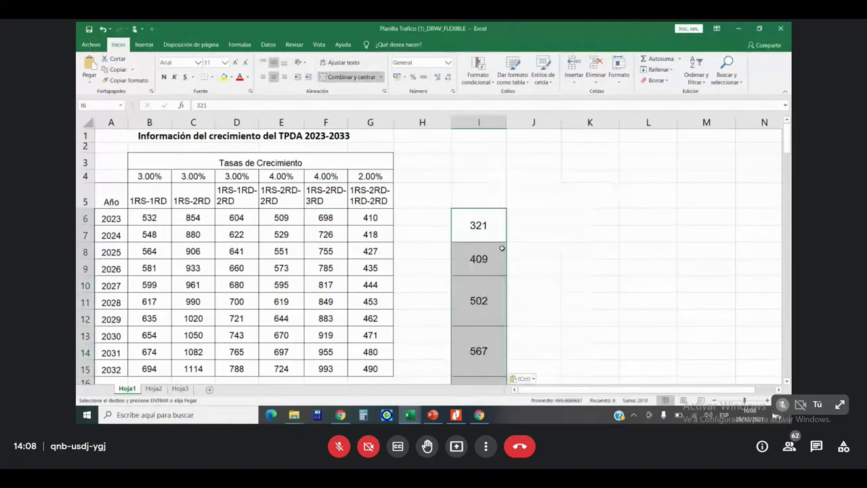
# - Set the 2023 traffic volume for vehicle type 1RS-1RD in cell B6 to 321
pyautogui.click(156, 218)
pyautogui.write('321')
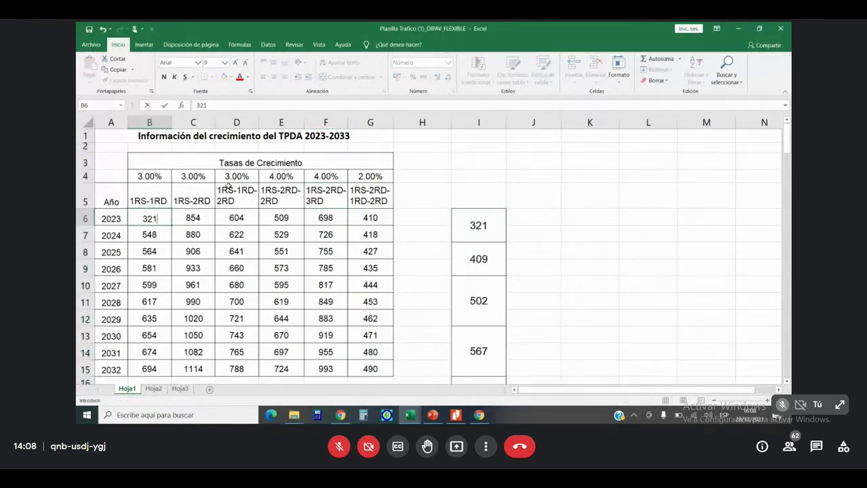
pyautogui.press('Return')
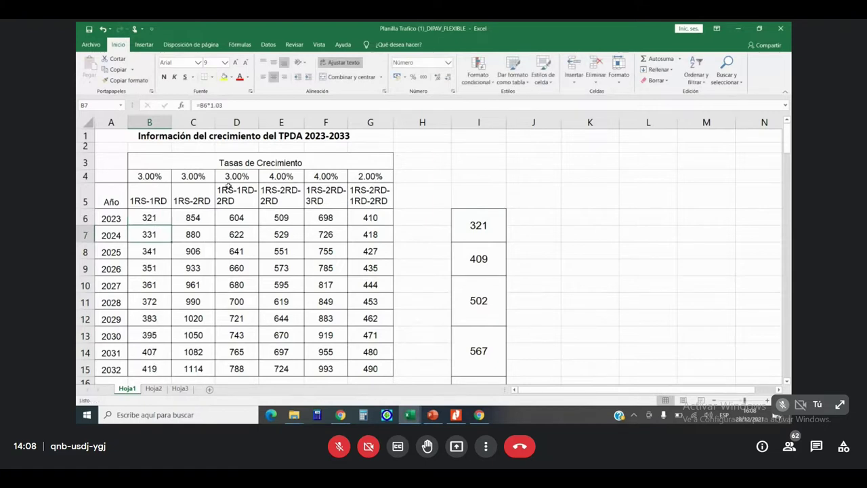
# - Enter 409, 502, 567 and 735 in the 1RS-1RD column for 2024 to 2027 (B7:B10)
pyautogui.write('109')
pyautogui.press('Return')
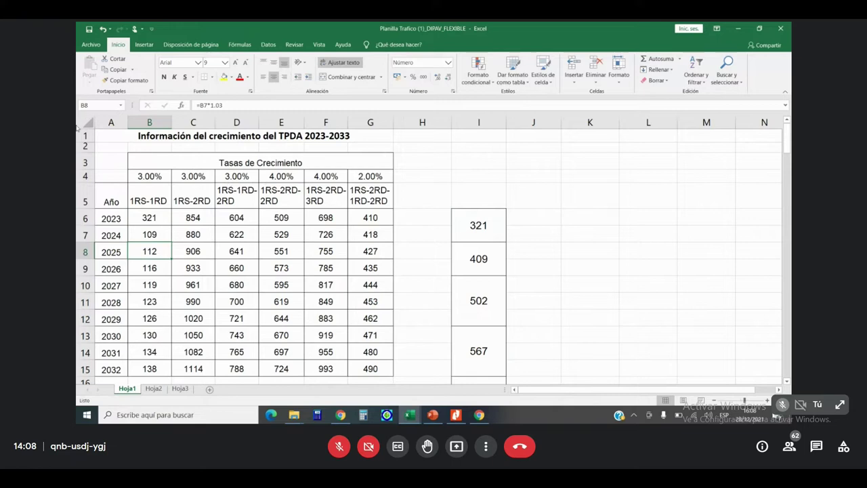
pyautogui.click(163, 235)
pyautogui.write('409')
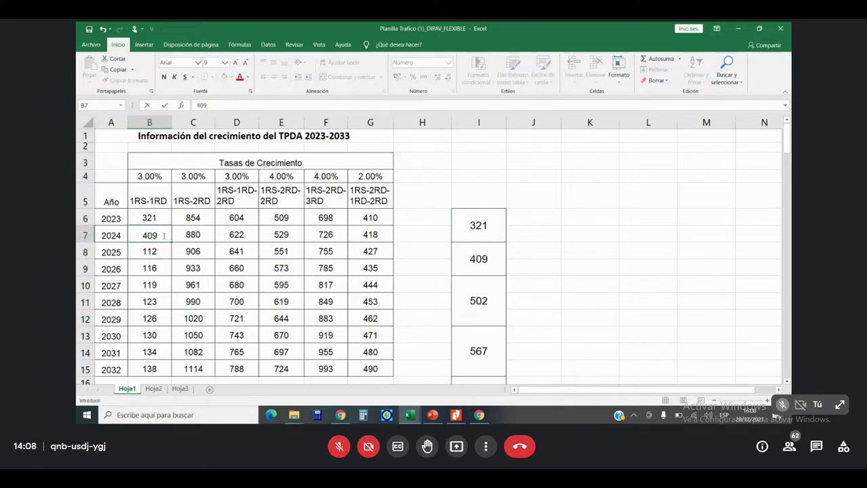
pyautogui.press('Return')
pyautogui.write('502')
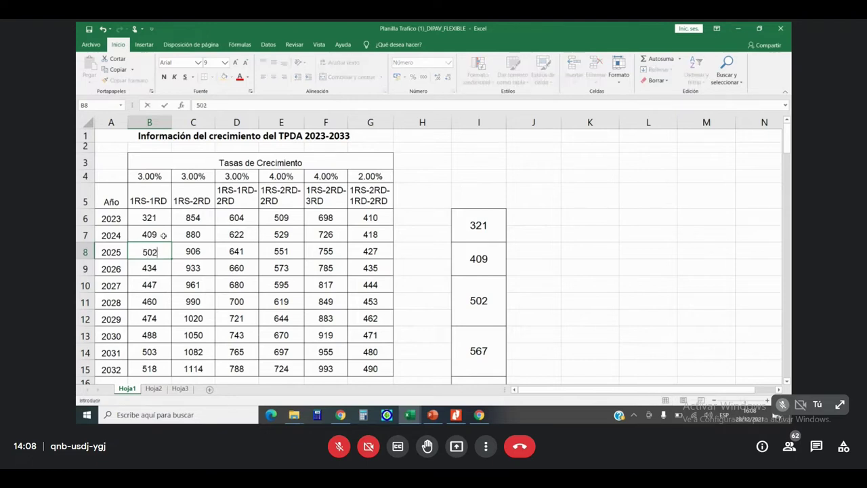
pyautogui.press('Return')
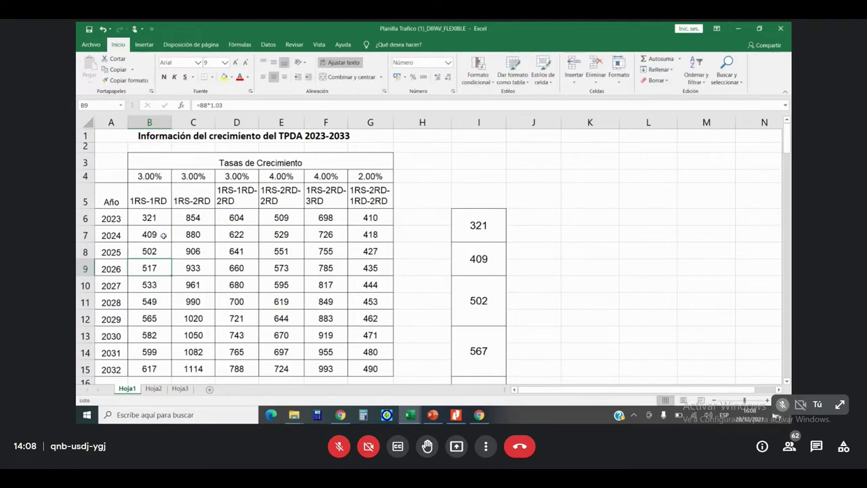
pyautogui.write('567')
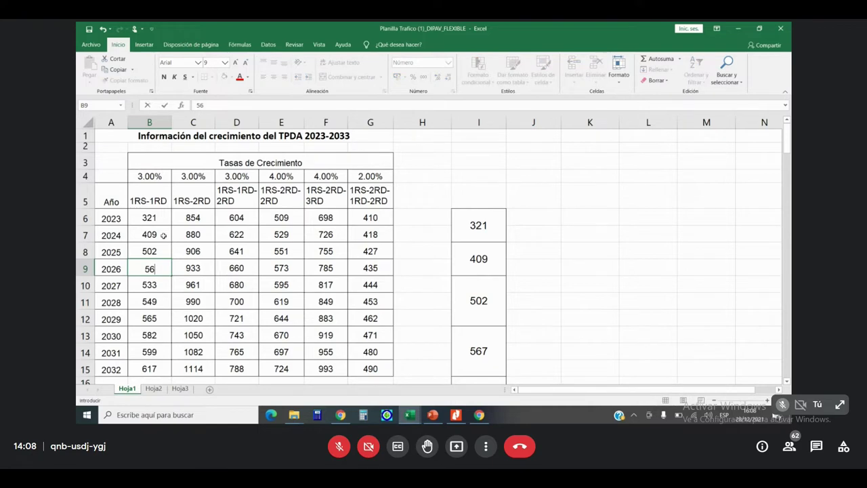
pyautogui.press('Return')
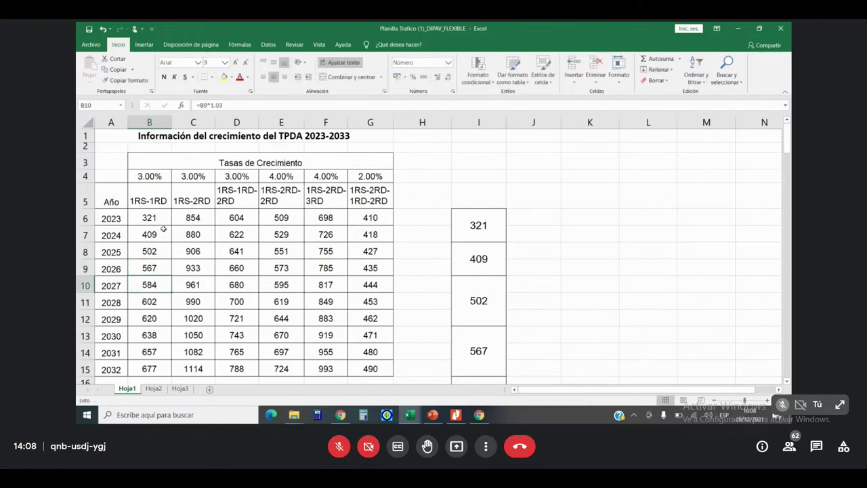
pyautogui.scroll(-1, 163, 229)
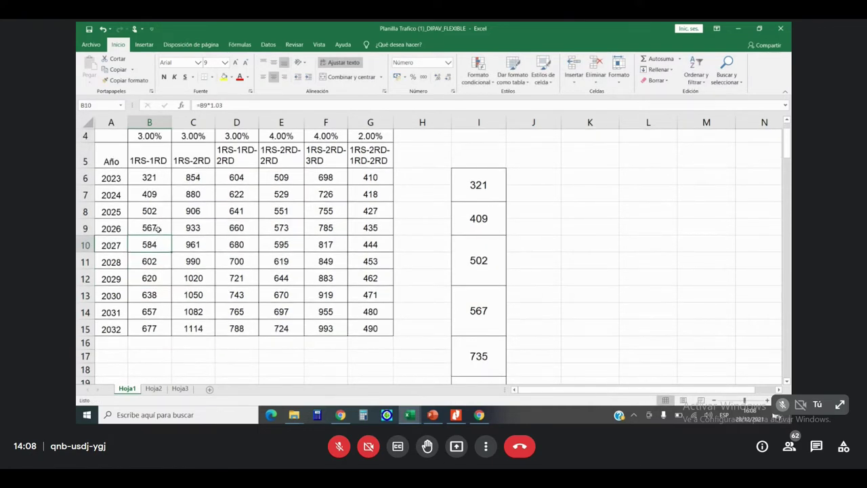
pyautogui.scroll(-1, 385, 305)
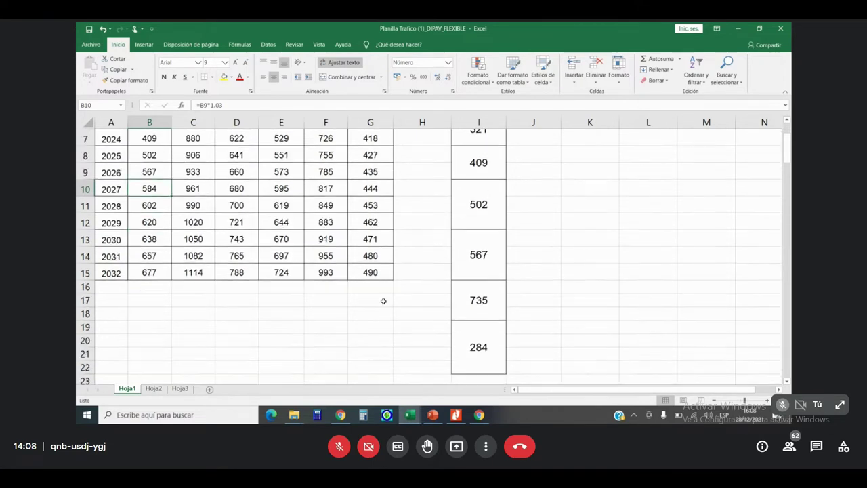
pyautogui.write('735')
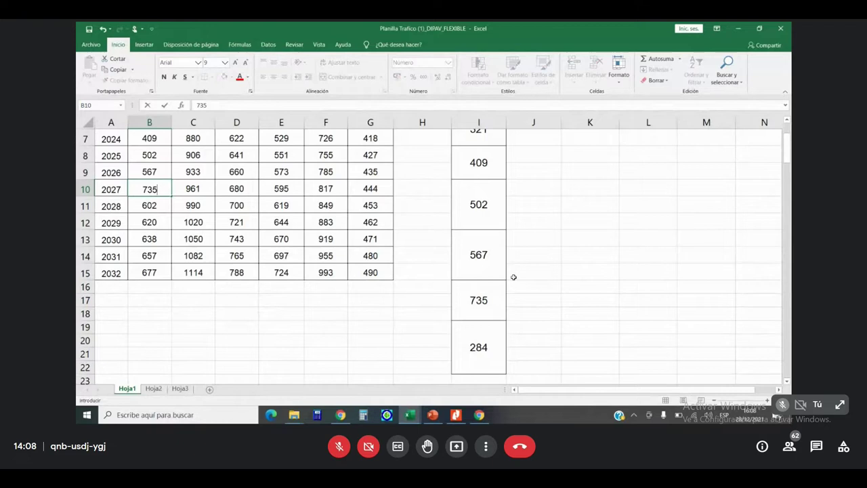
pyautogui.press('Return')
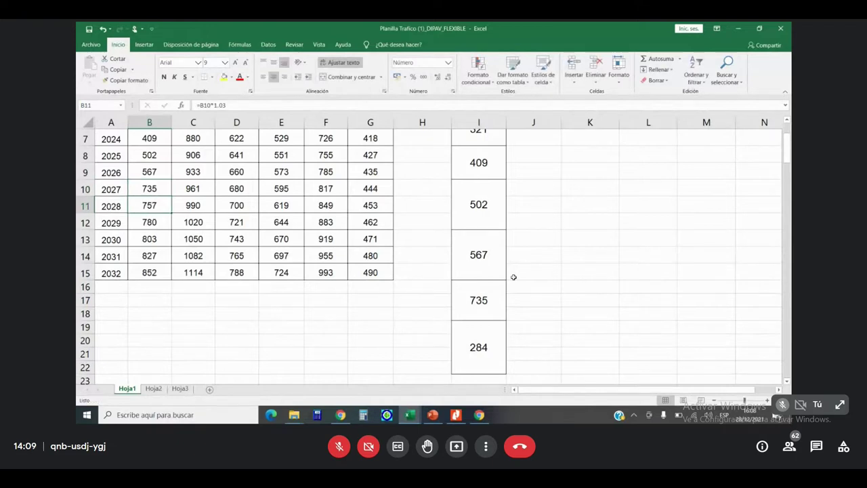
# - Set the 2023 traffic volumes to 409 for 1RS-2RD in C6 and 502 for 1RS-1RD-2RD in D6
pyautogui.scroll(2, 525, 273)
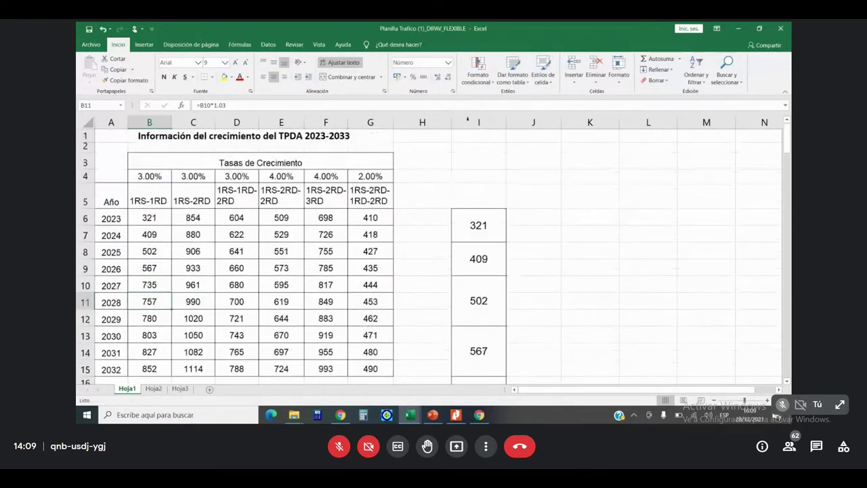
pyautogui.click(157, 218)
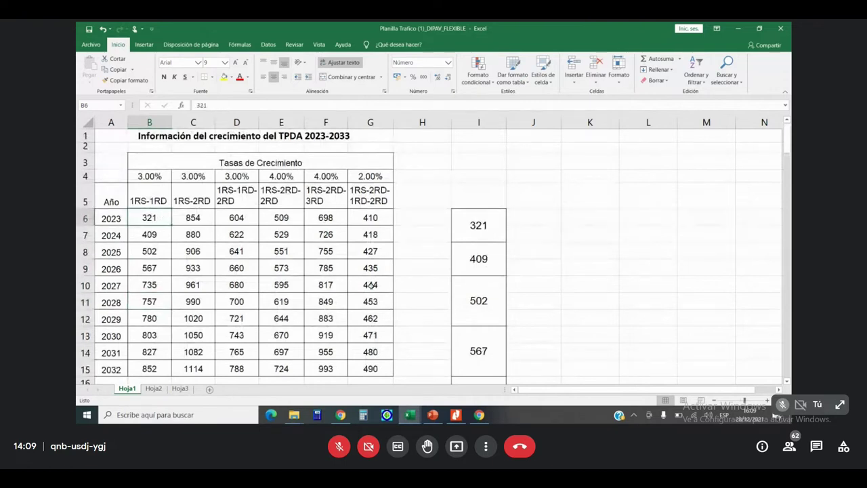
pyautogui.click(197, 217)
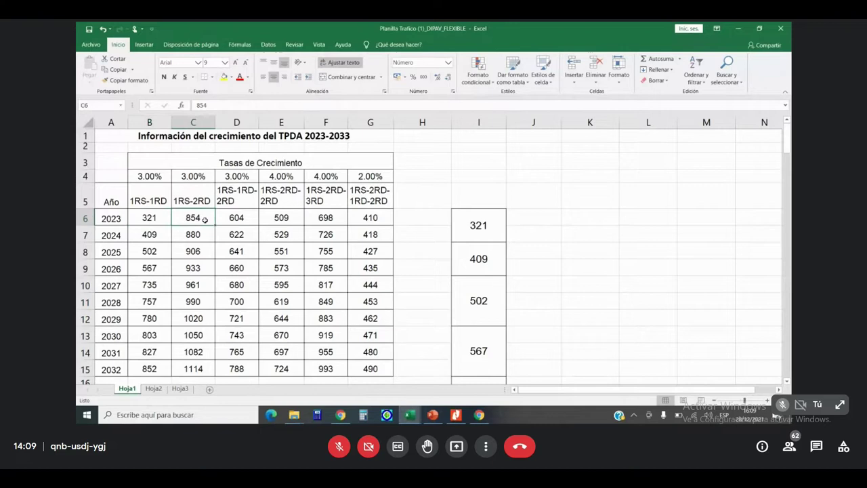
pyautogui.write('409')
pyautogui.press('Return')
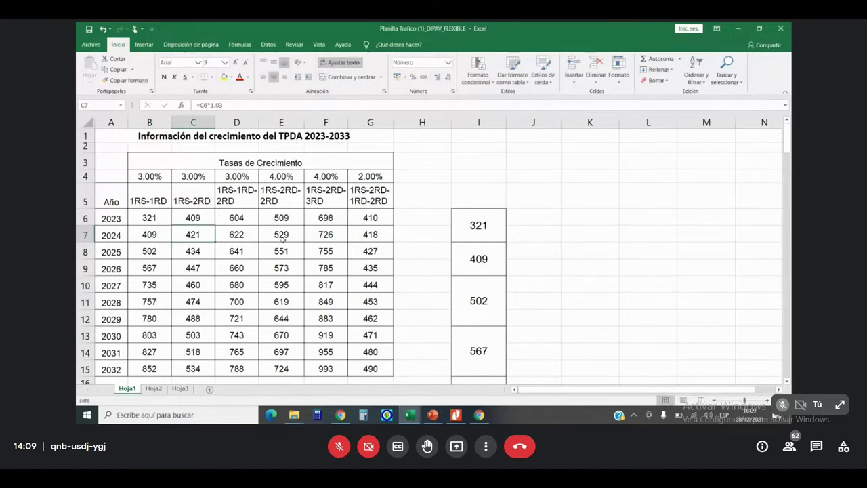
pyautogui.click(238, 217)
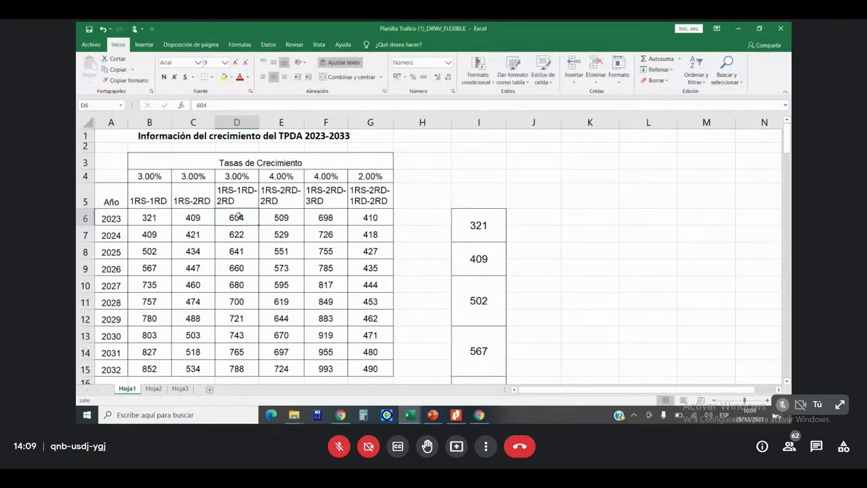
pyautogui.write('502')
pyautogui.press('Return')
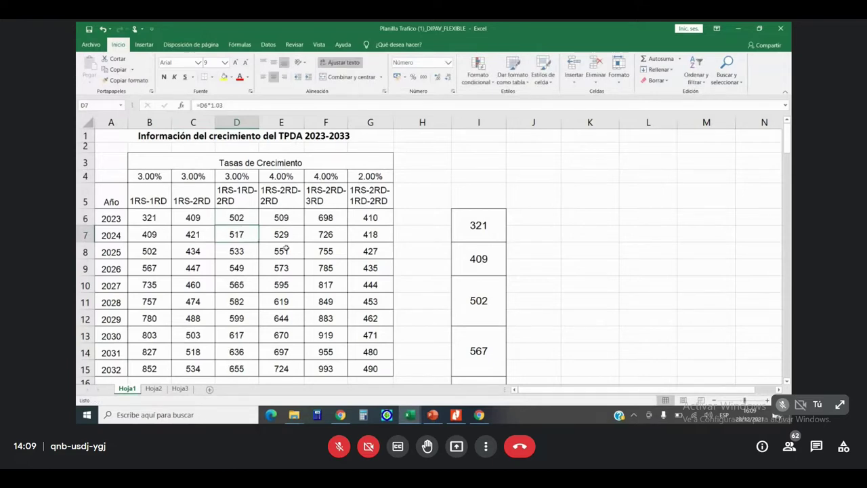
# - Set the 2023 traffic volumes to 567 for 1RS-2RD-2RD in E6 and 735 for 1RS-2RD-3RD in F6
pyautogui.click(289, 218)
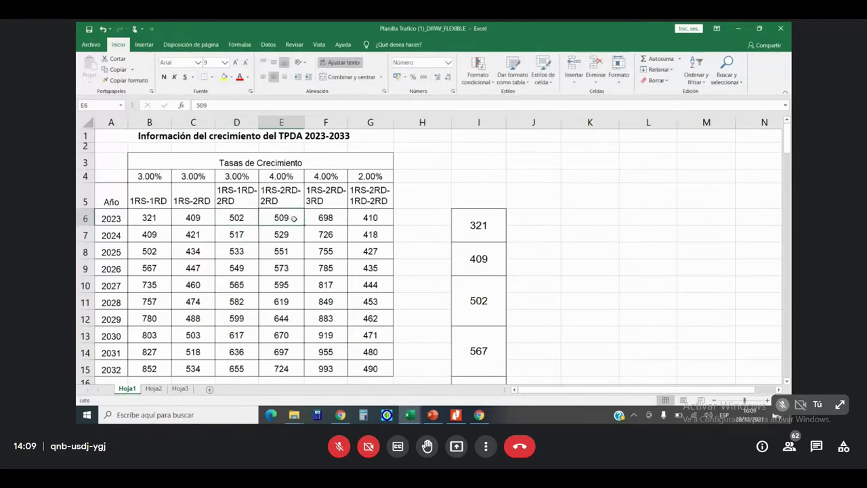
pyautogui.write('56')
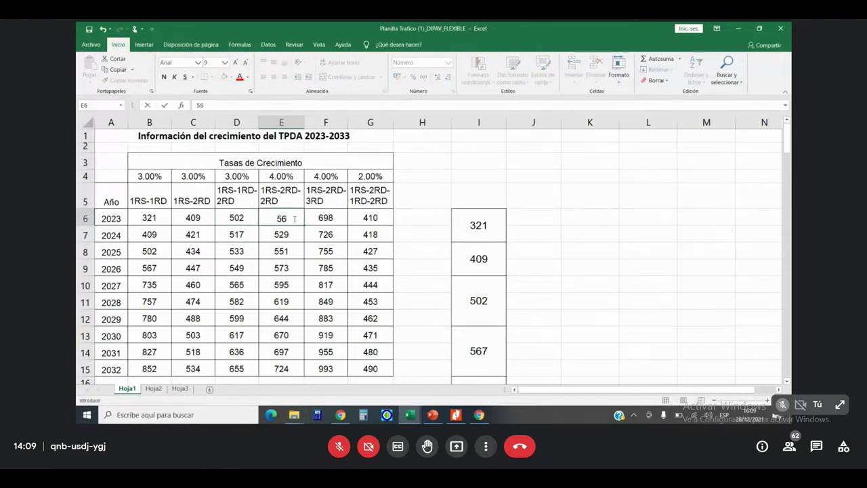
pyautogui.write('7')
pyautogui.press('Return')
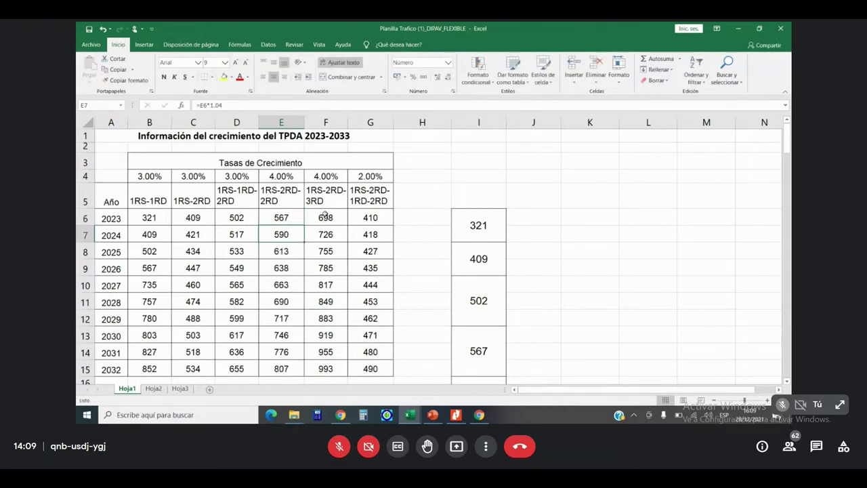
pyautogui.scroll(-2, 413, 185)
pyautogui.scroll(1, 468, 252)
pyautogui.scroll(1, 468, 252)
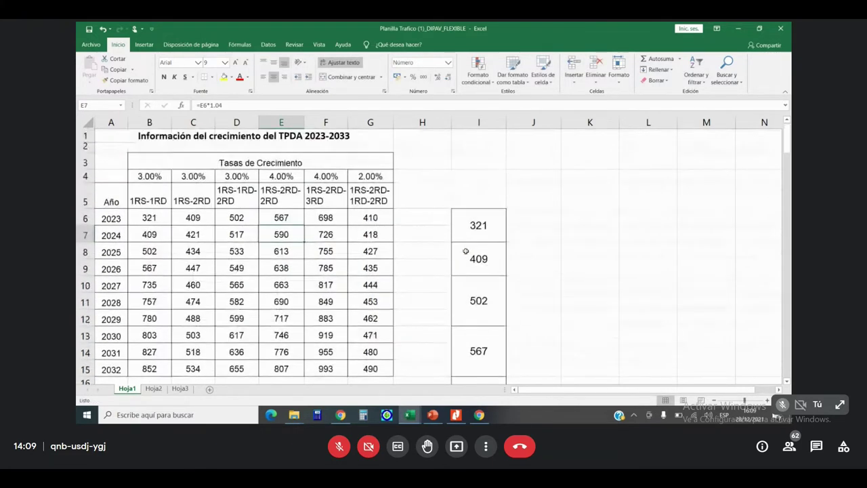
pyautogui.click(326, 216)
pyautogui.write('735')
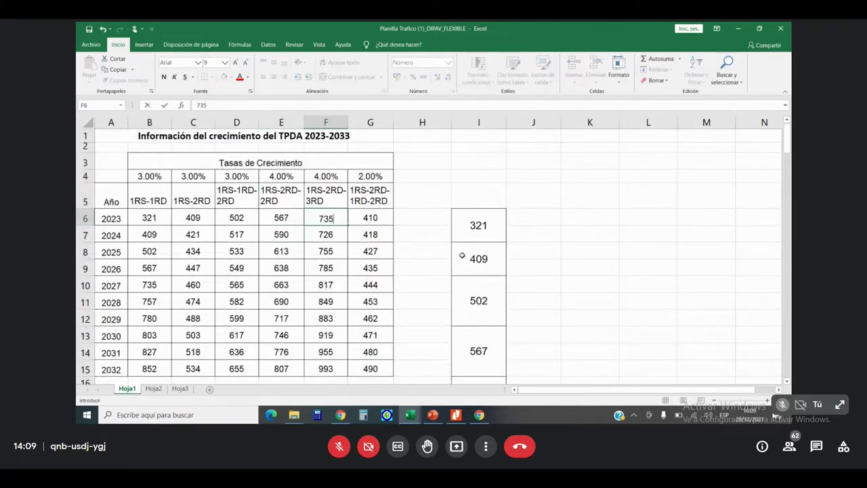
pyautogui.press('Return')
# - Set the 2023 traffic volume for 1RS-2RD-1RD-2RD in G6 to 284 and check it against the pasted list
pyautogui.scroll(-2, 493, 257)
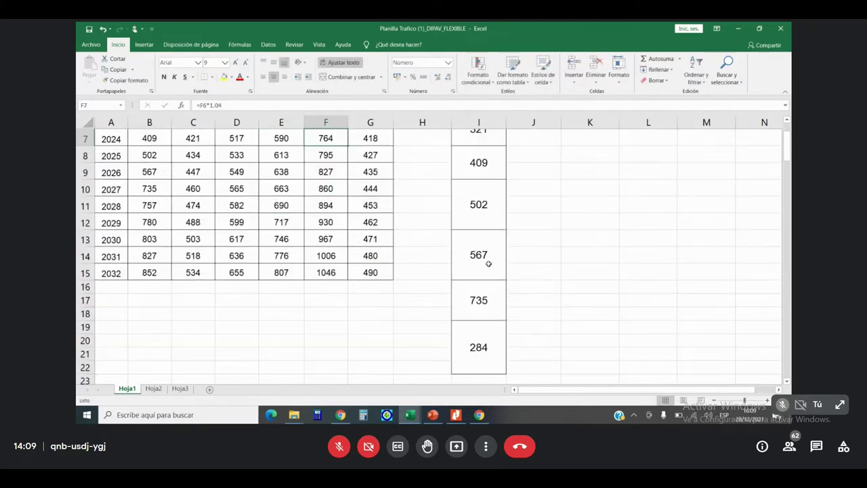
pyautogui.scroll(1, 476, 308)
pyautogui.scroll(1, 478, 311)
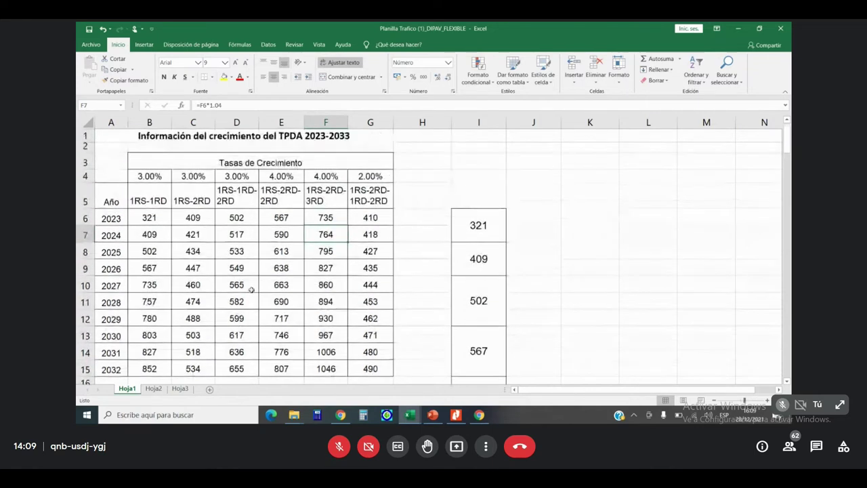
pyautogui.click(366, 216)
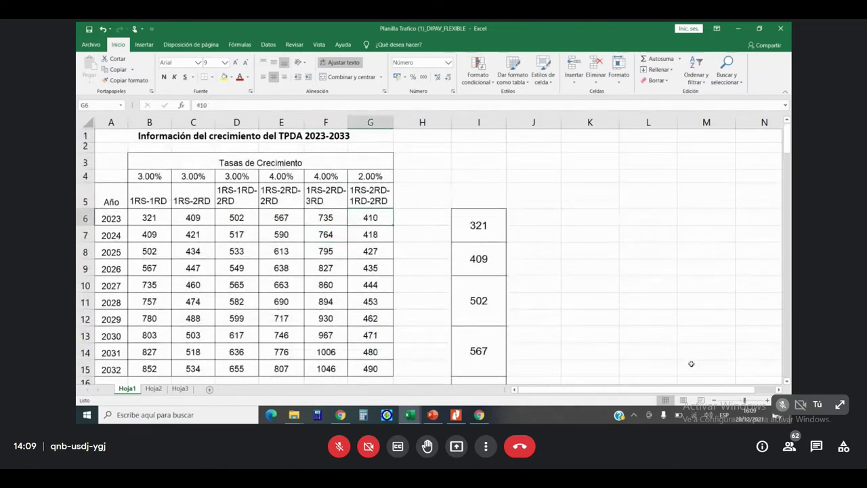
pyautogui.write('284')
pyautogui.press('Return')
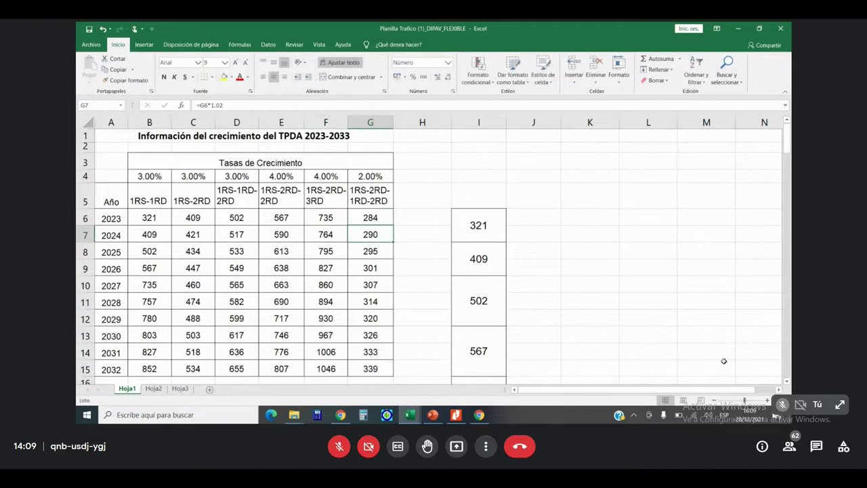
pyautogui.scroll(-2, 724, 361)
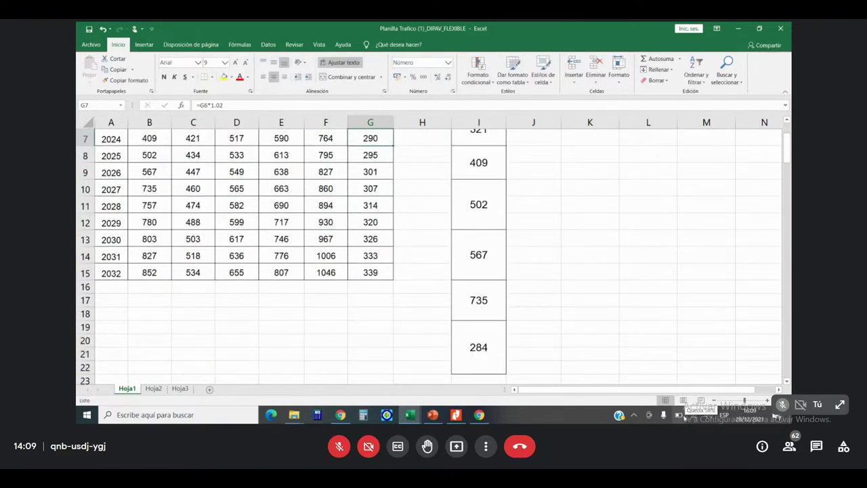
pyautogui.scroll(2, 578, 370)
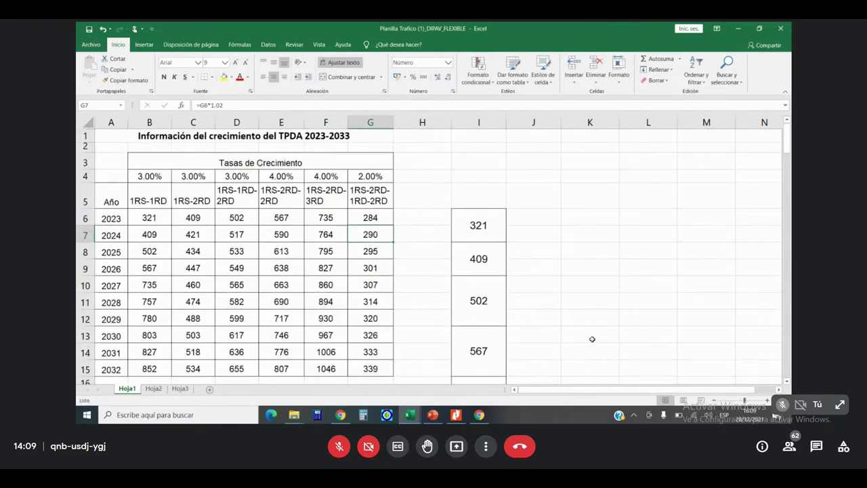
# - Copy the 3% growth formula from the 1RS-2RD cell C7 into the 1RS-1RD cell B7 for 2024
pyautogui.click(149, 234)
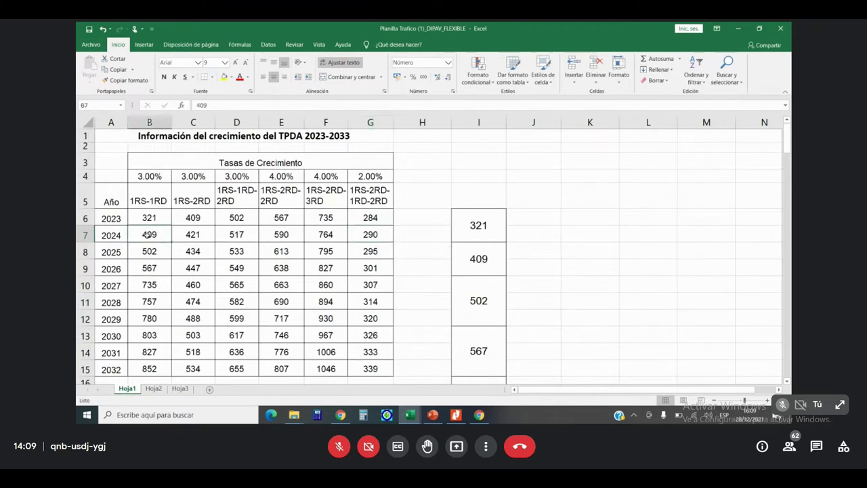
pyautogui.click(195, 238)
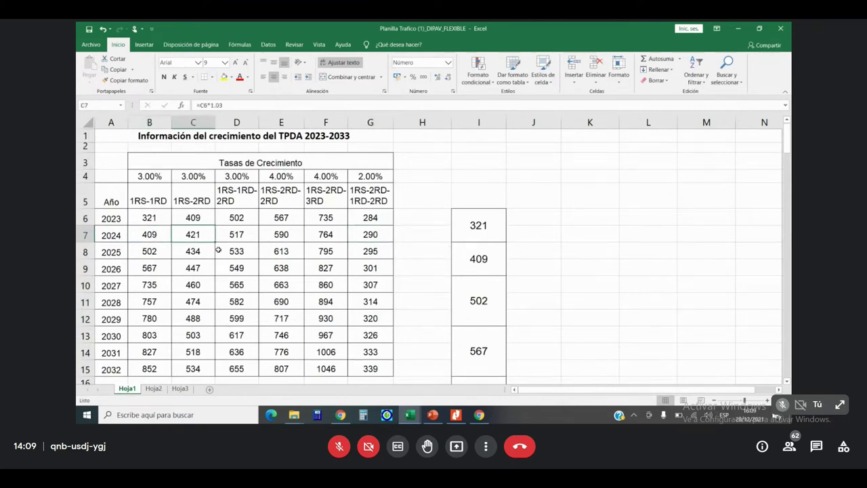
pyautogui.click(164, 240)
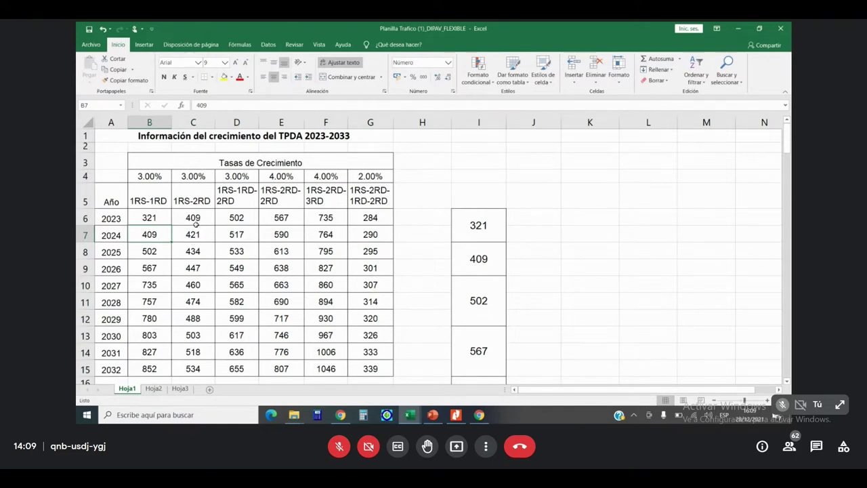
pyautogui.click(193, 234)
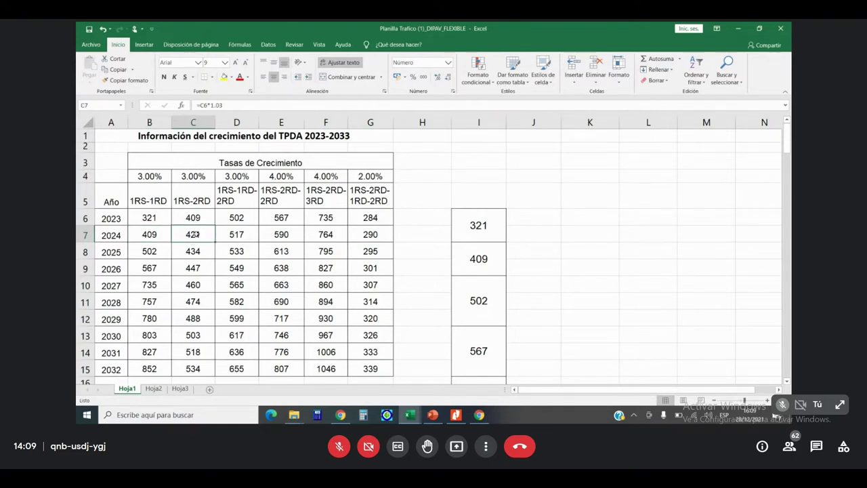
pyautogui.rightClick(198, 235)
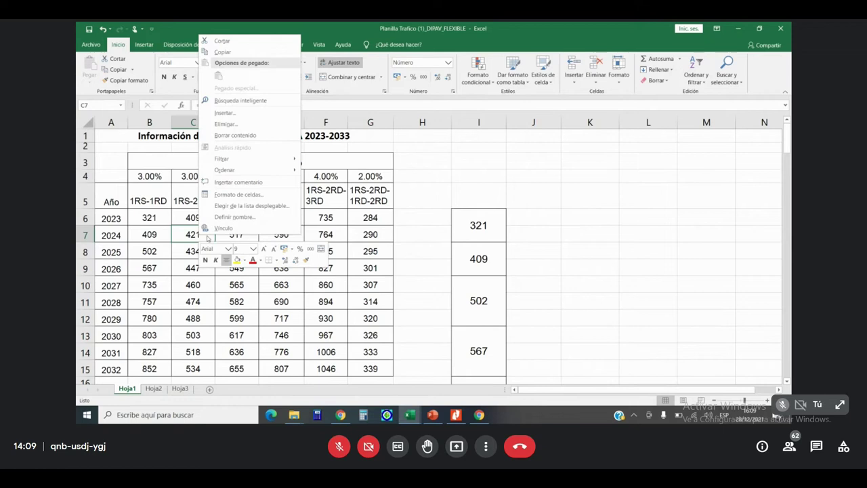
pyautogui.click(220, 52)
pyautogui.click(149, 235)
pyautogui.rightClick(150, 234)
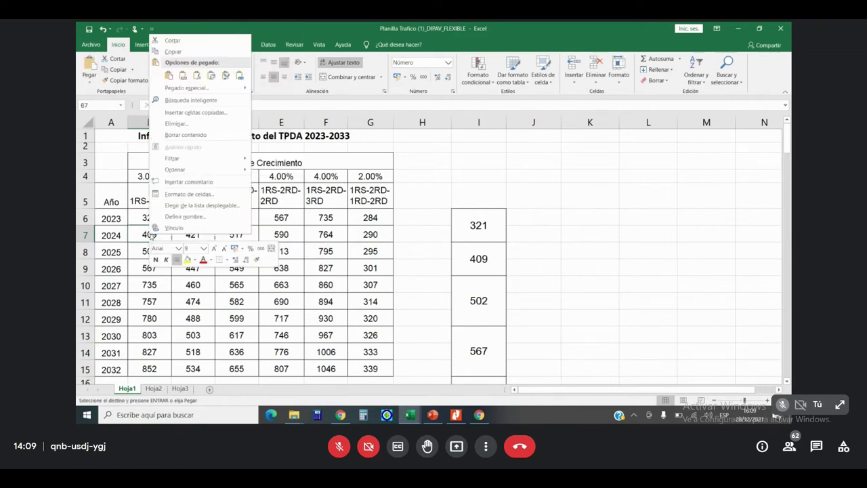
pyautogui.click(169, 75)
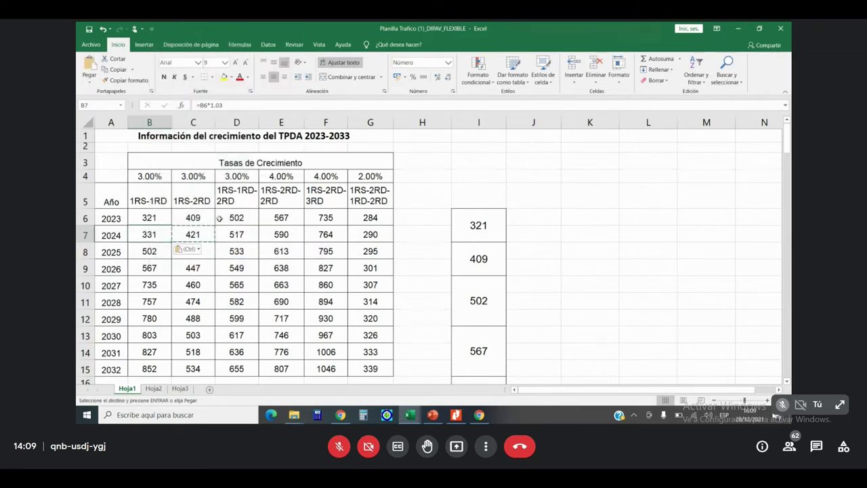
pyautogui.scroll(-1, 242, 308)
pyautogui.click(162, 178)
pyautogui.click(205, 177)
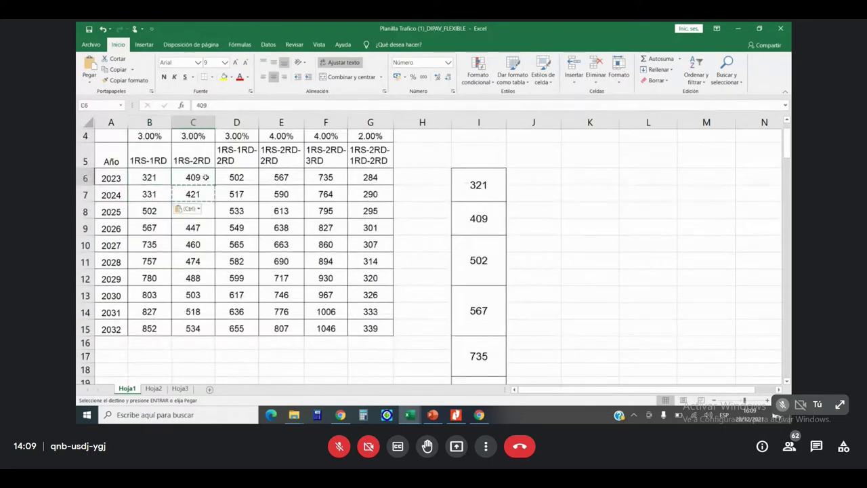
pyautogui.click(162, 194)
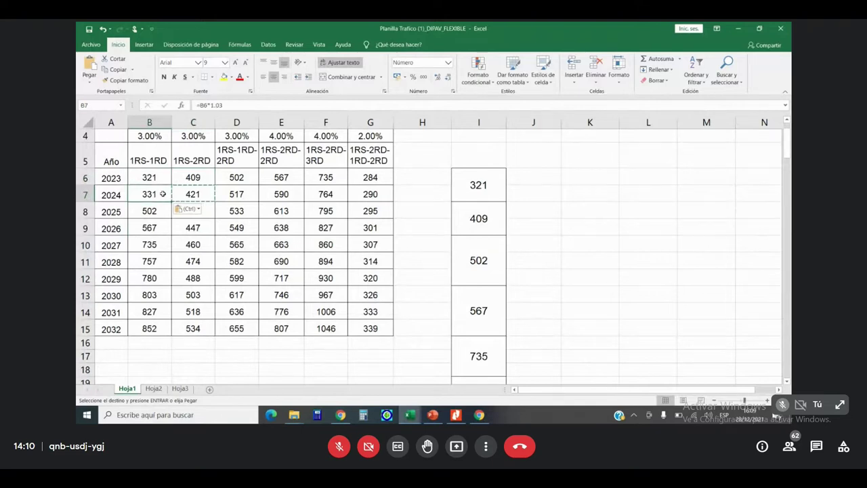
pyautogui.rightClick(155, 211)
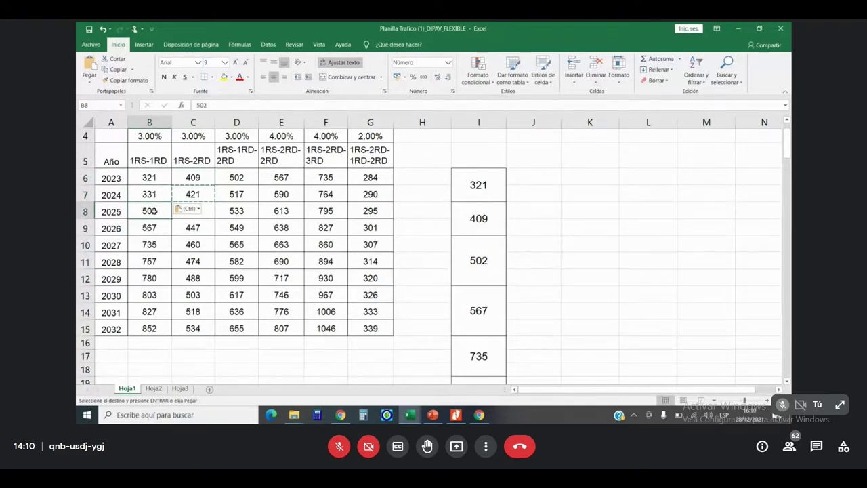
pyautogui.click(177, 221)
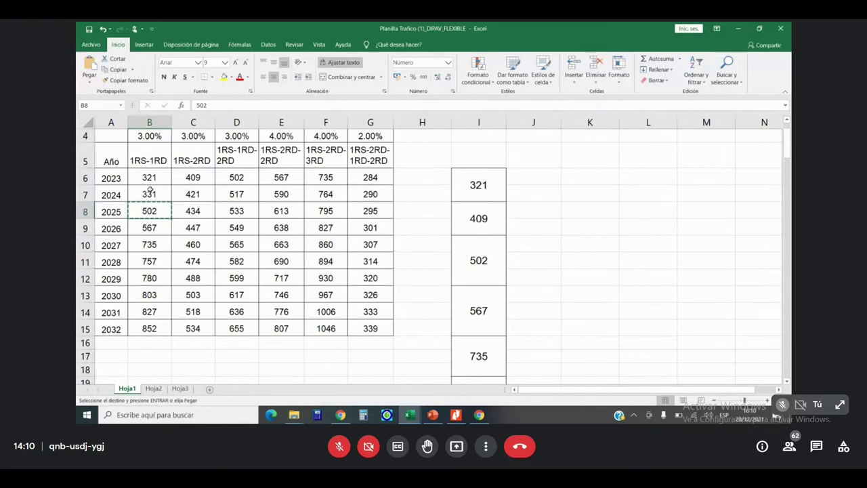
pyautogui.press('Escape')
# - Copy the 1RS-1RD growth formula from B7 into B8:B15 for the years 2025 to 2032
pyautogui.click(167, 194)
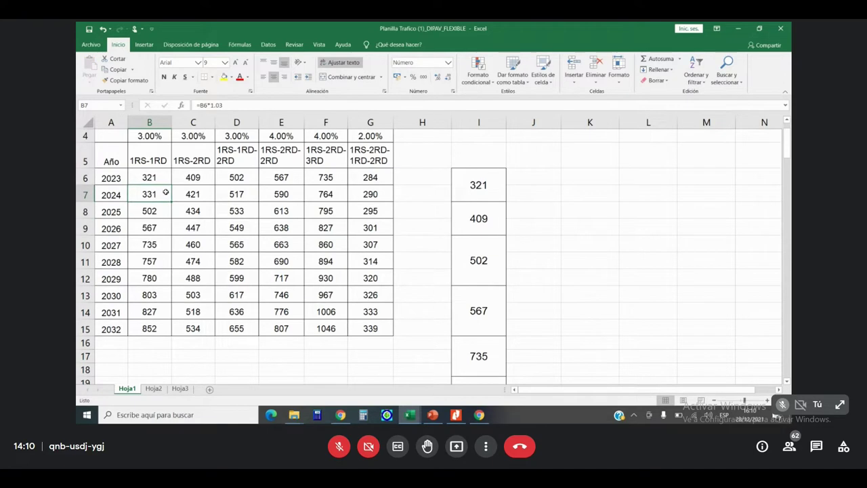
pyautogui.rightClick(162, 193)
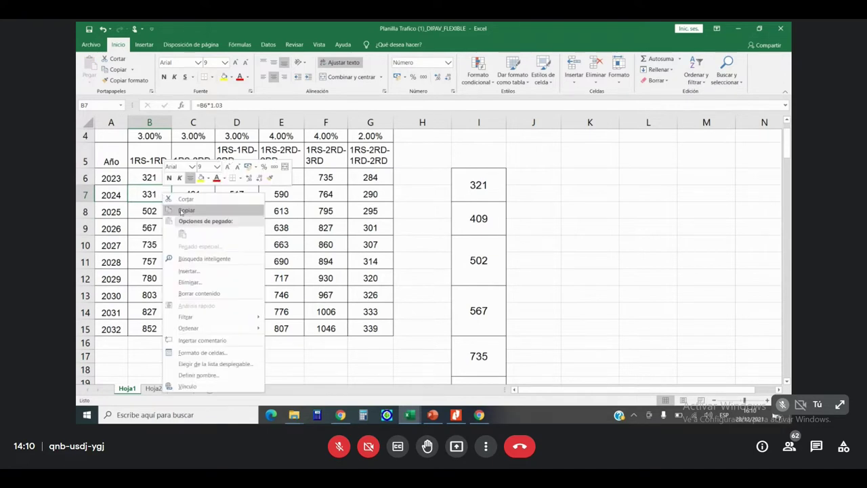
pyautogui.click(178, 204)
pyautogui.moveTo(142, 211); pyautogui.dragTo(137, 328)
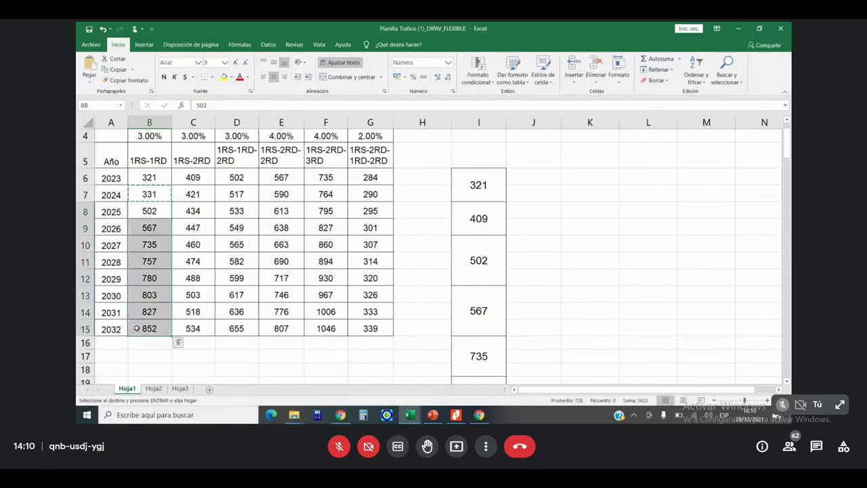
pyautogui.rightClick(161, 278)
pyautogui.click(181, 120)
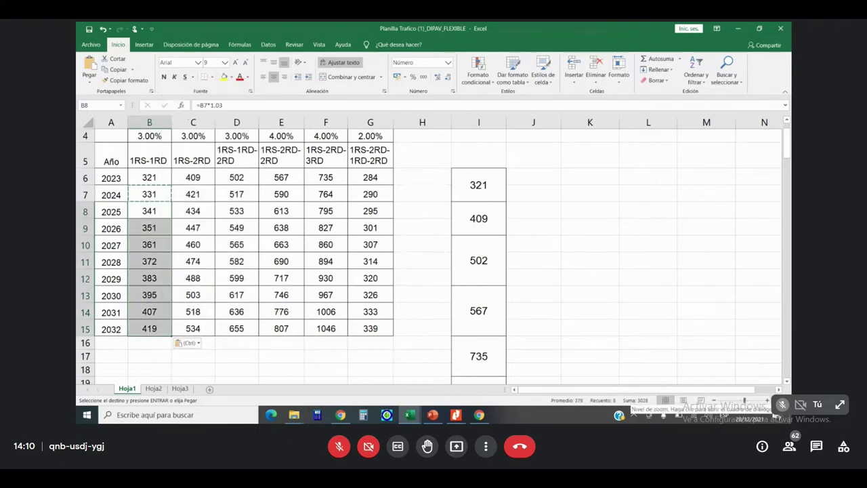
pyautogui.click(689, 343)
pyautogui.press('Escape')
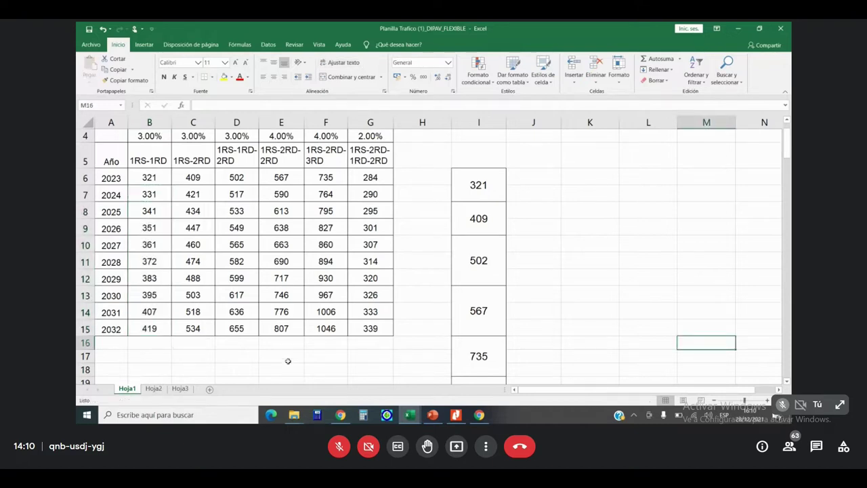
# - Delete the entire column I that holds the pasted list of traffic volumes
pyautogui.scroll(1, 289, 368)
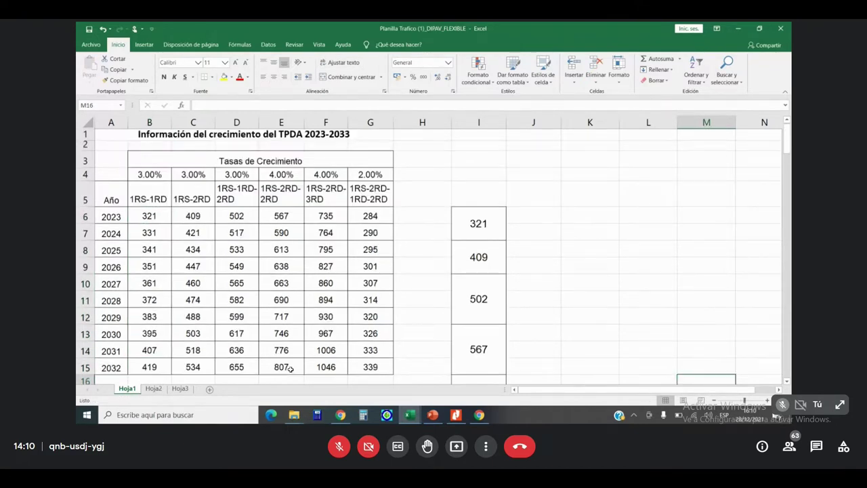
pyautogui.scroll(-1, 289, 368)
pyautogui.click(468, 156)
pyautogui.rightClick(473, 157)
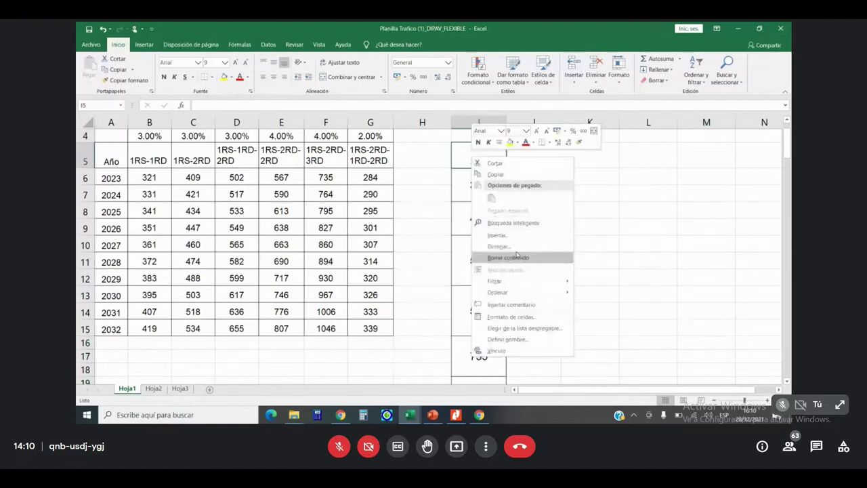
pyautogui.click(504, 247)
pyautogui.click(462, 258)
pyautogui.click(484, 274)
pyautogui.click(570, 281)
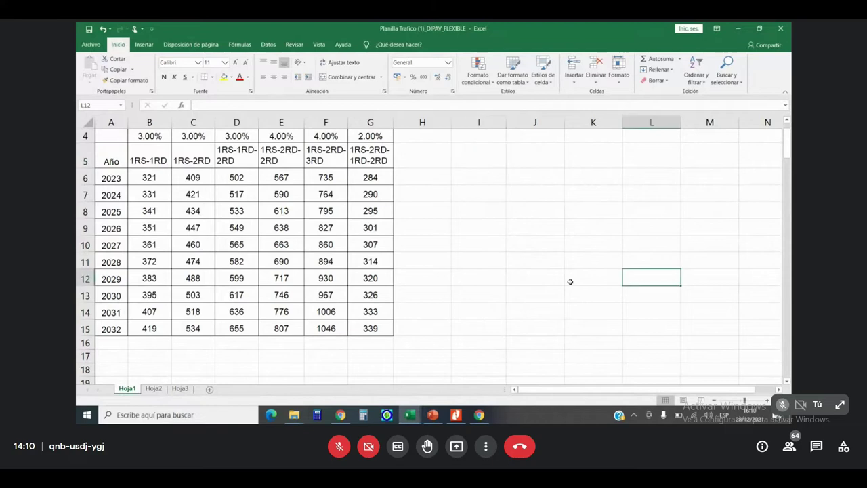
# - Review the completed traffic growth table and the design data in the Ejemplo_Diseño DIPAV_RIGIDO_27-12-21 workbook
pyautogui.scroll(1, 134, 262)
pyautogui.scroll(-4, 139, 251)
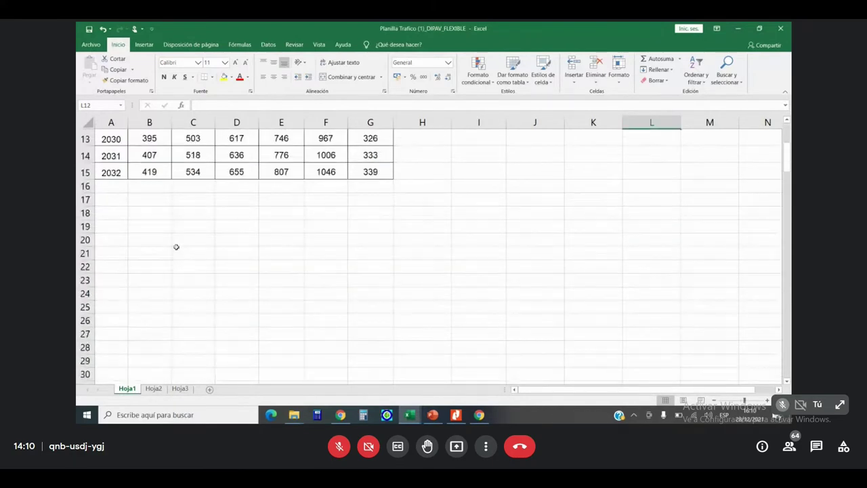
pyautogui.scroll(3, 174, 246)
pyautogui.scroll(1, 180, 258)
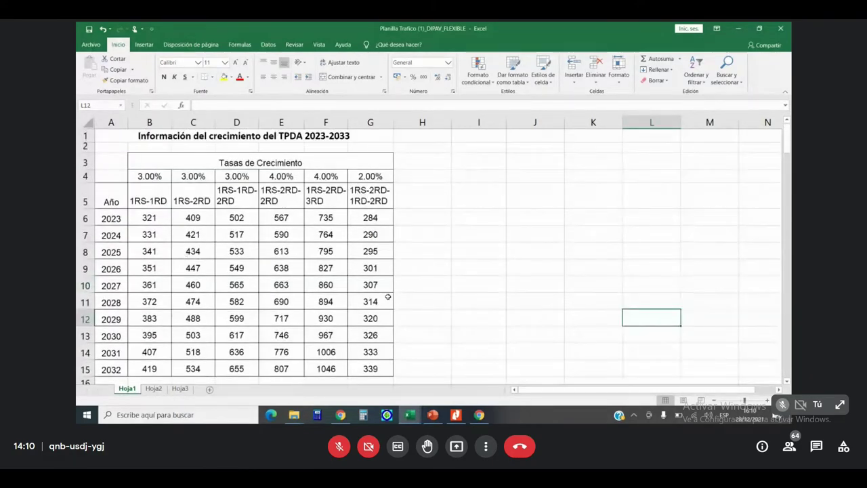
pyautogui.scroll(-1, 428, 335)
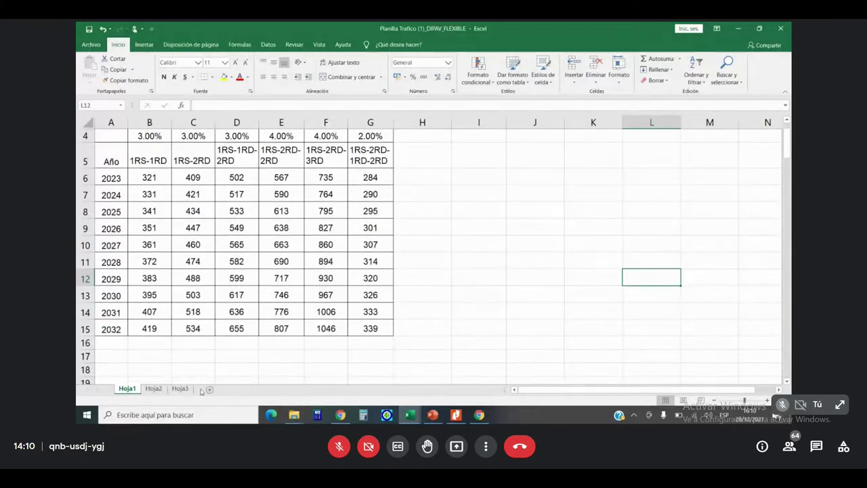
pyautogui.moveTo(410, 413)
pyautogui.click(740, 29)
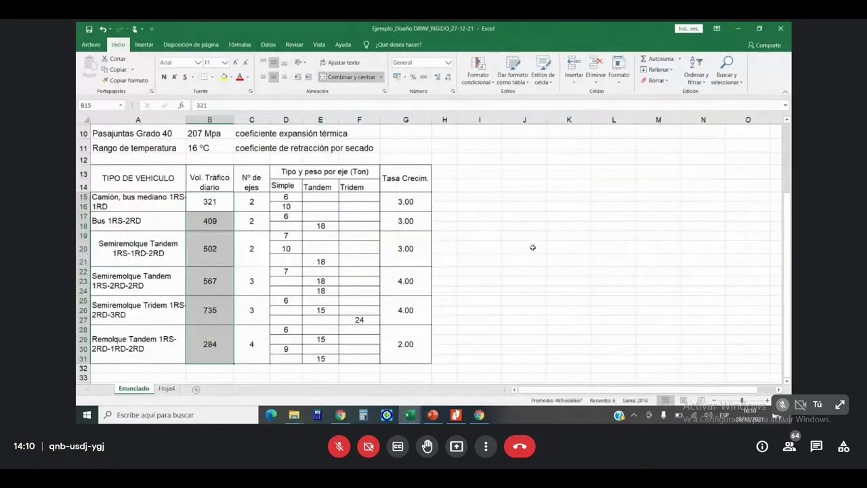
pyautogui.click(535, 236)
pyautogui.scroll(2, 536, 237)
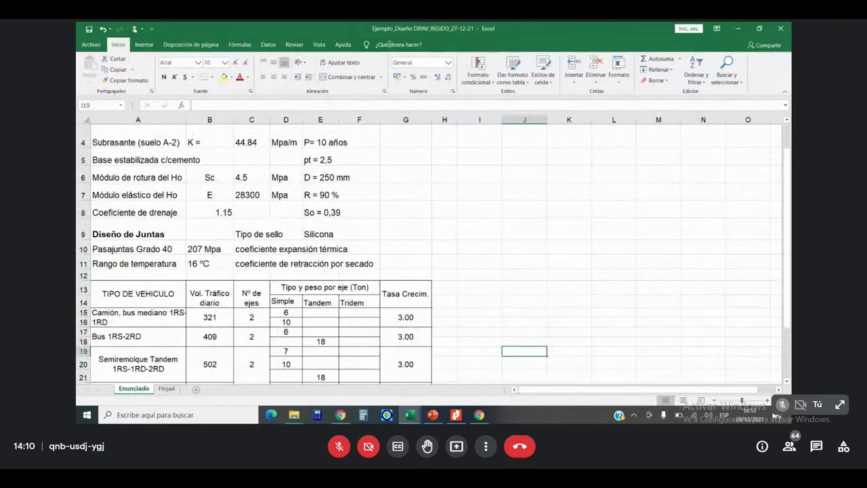
# - Put away the example workbook and the file explorer window, and switch to DIPAV 2.3
pyautogui.click(739, 29)
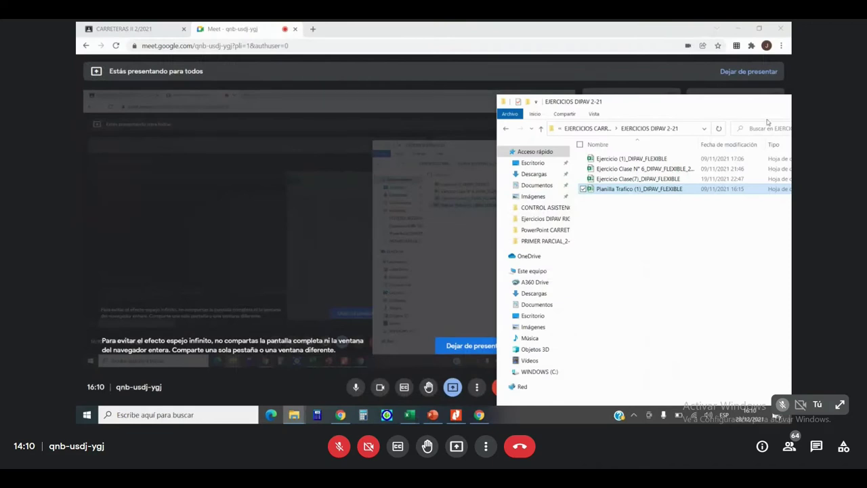
pyautogui.moveTo(745, 106); pyautogui.dragTo(568, 100)
pyautogui.click(664, 99)
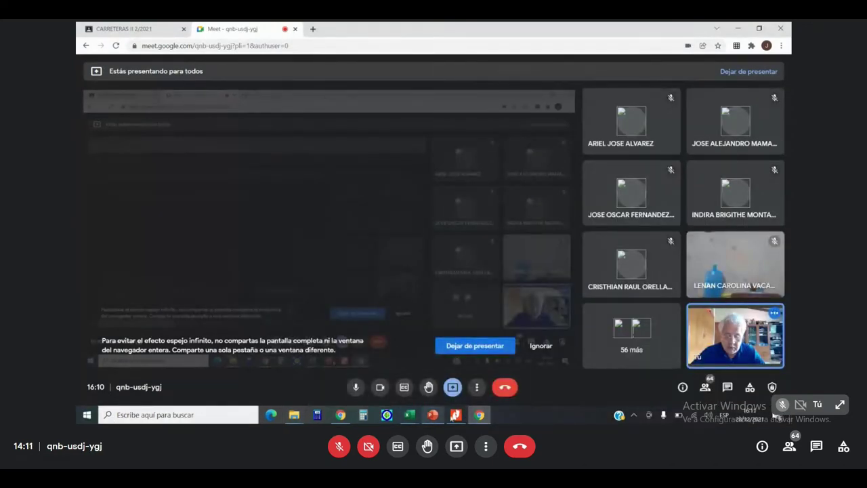
pyautogui.click(318, 415)
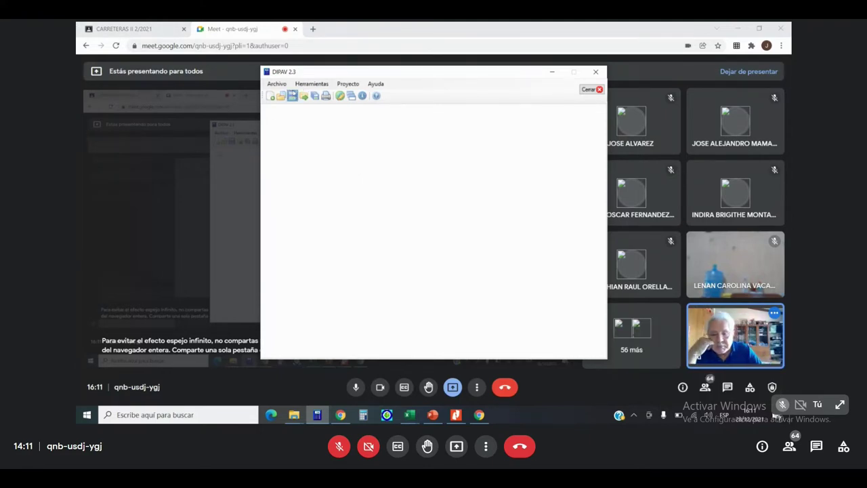
# - Create a new rigid pavement (Pavimento Rígido) project named RIGIDO CIVIL (1)
pyautogui.click(276, 85)
pyautogui.click(277, 84)
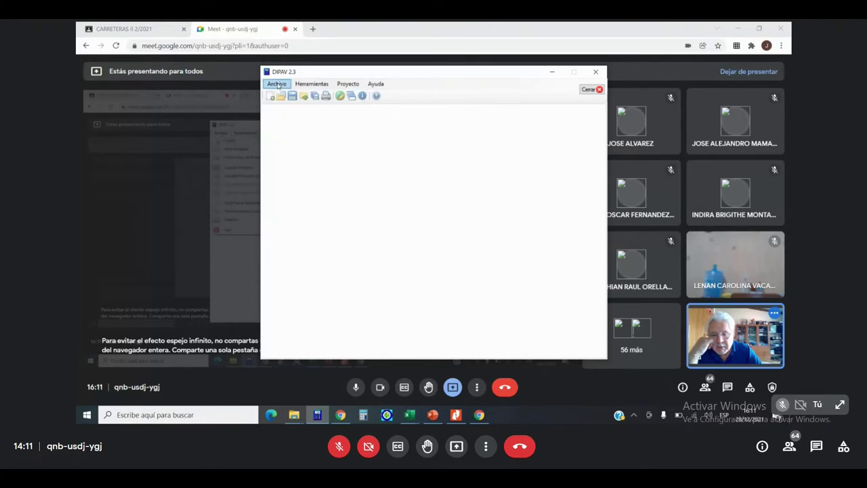
pyautogui.click(276, 84)
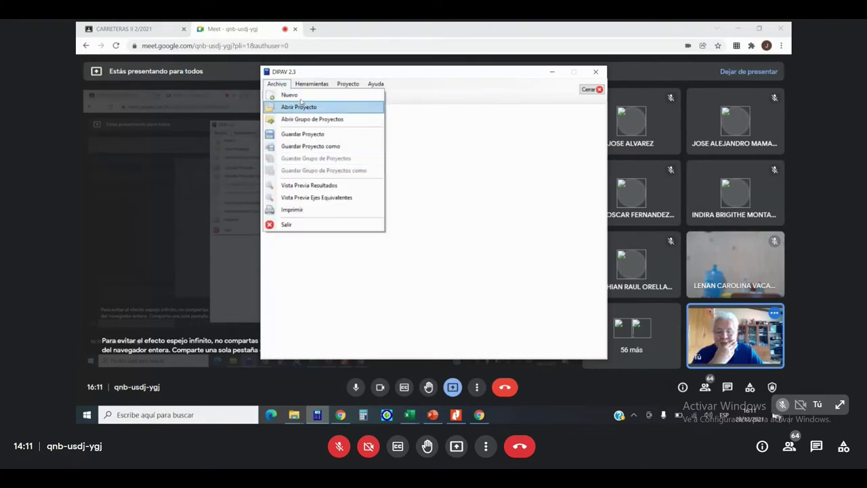
pyautogui.click(286, 99)
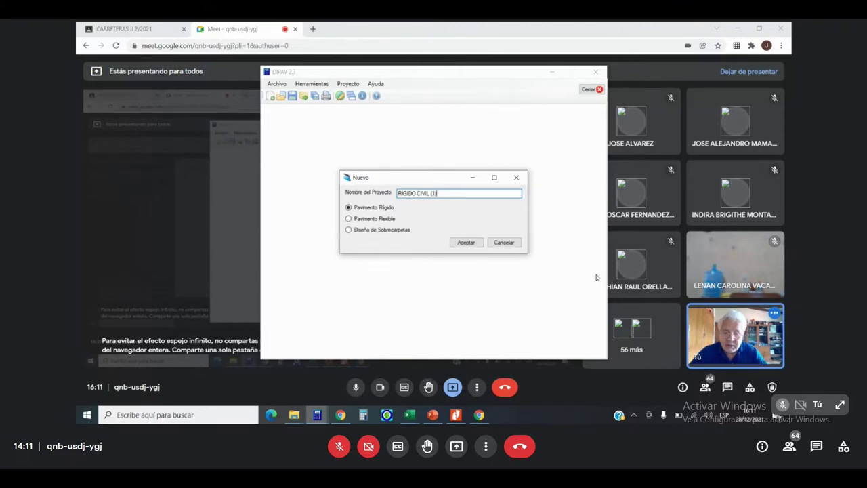
pyautogui.click(465, 243)
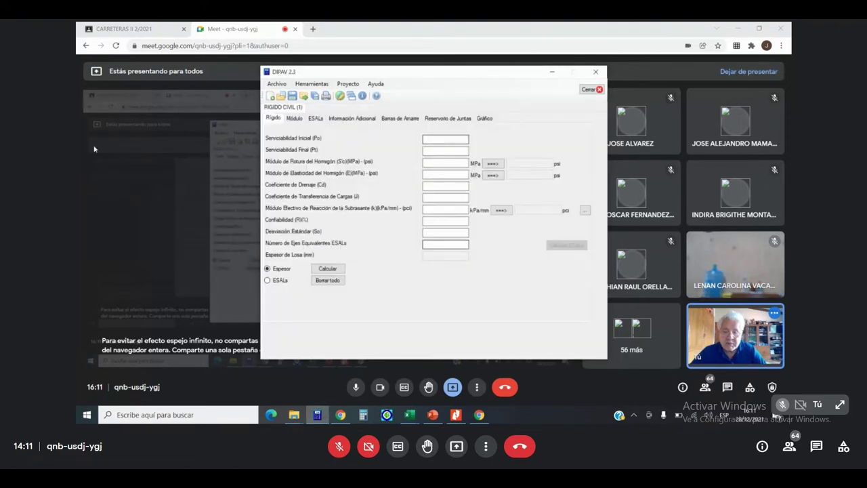
# - Set the initial serviceability (Po) of the rigid pavement project to 4.5
pyautogui.click(444, 138)
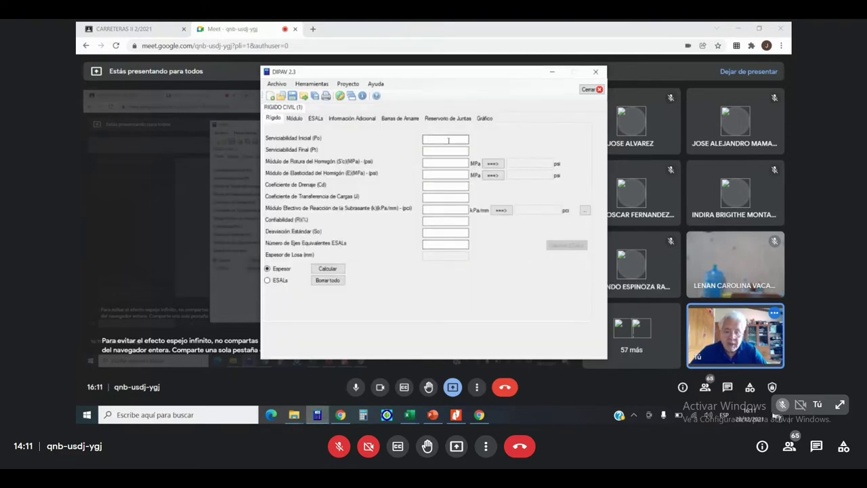
pyautogui.write('4.5')
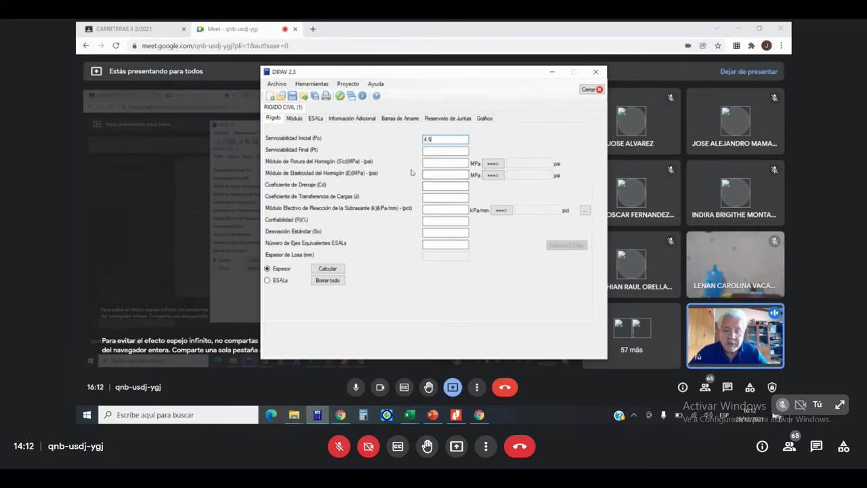
pyautogui.press('Tab')
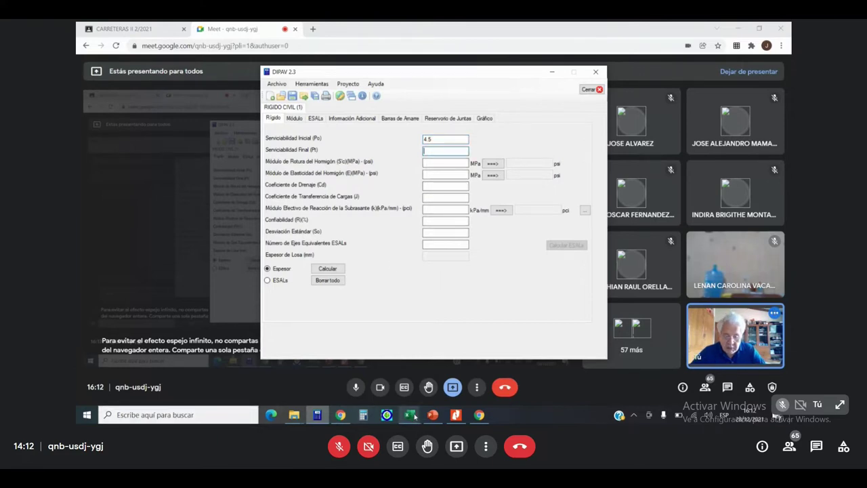
pyautogui.moveTo(410, 415)
pyautogui.moveTo(381, 387)
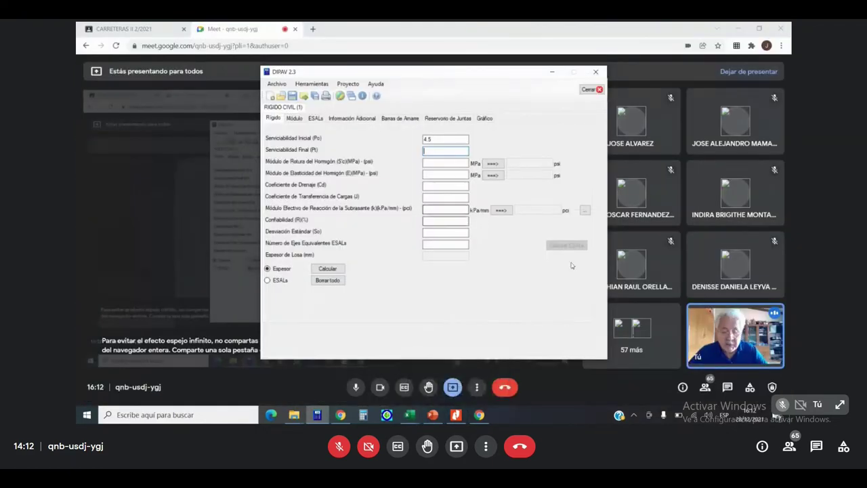
# - Set the final serviceability (Pt) to 2.5, the concrete modulus of rupture (S'c) to 4.5 MPa and the standard deviation (So) to 0.39
pyautogui.write('2.5')
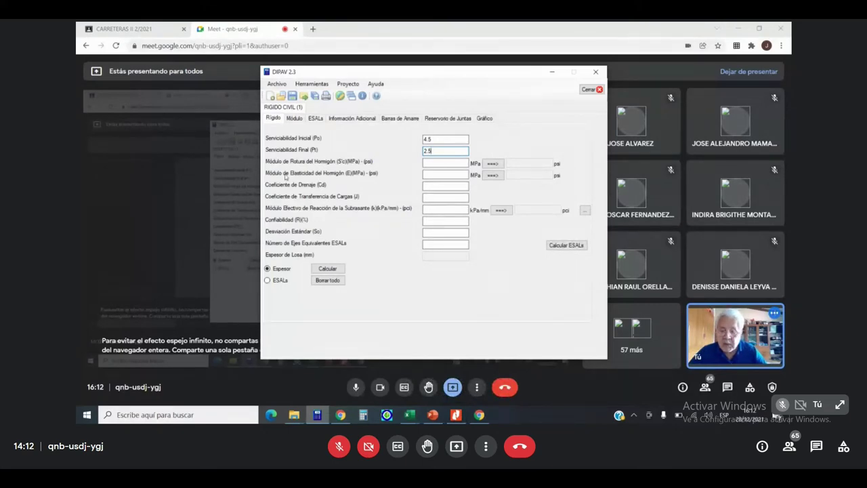
pyautogui.click(441, 163)
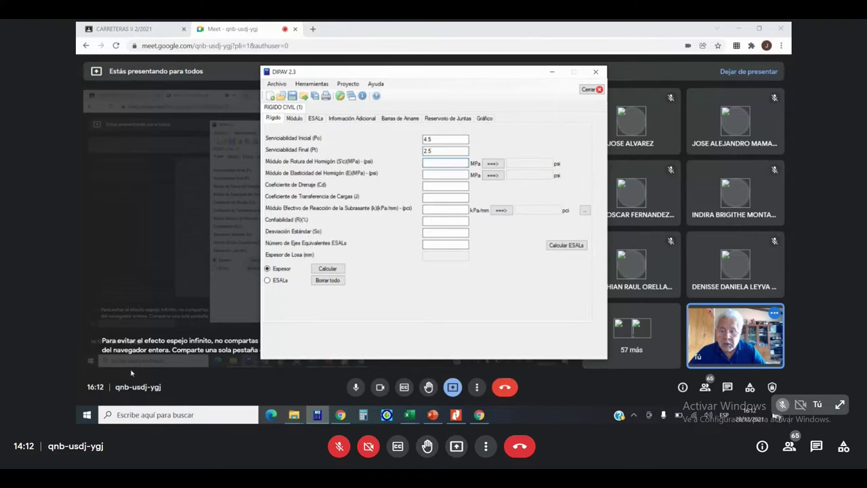
pyautogui.write('4.5')
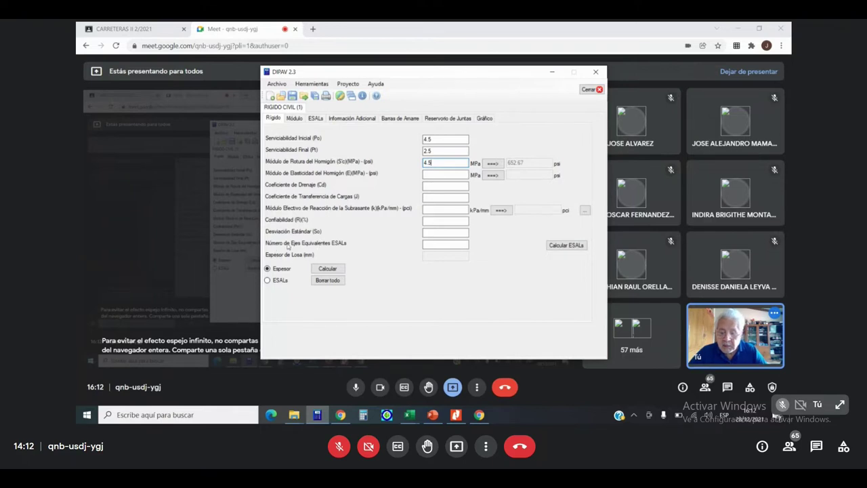
pyautogui.click(439, 232)
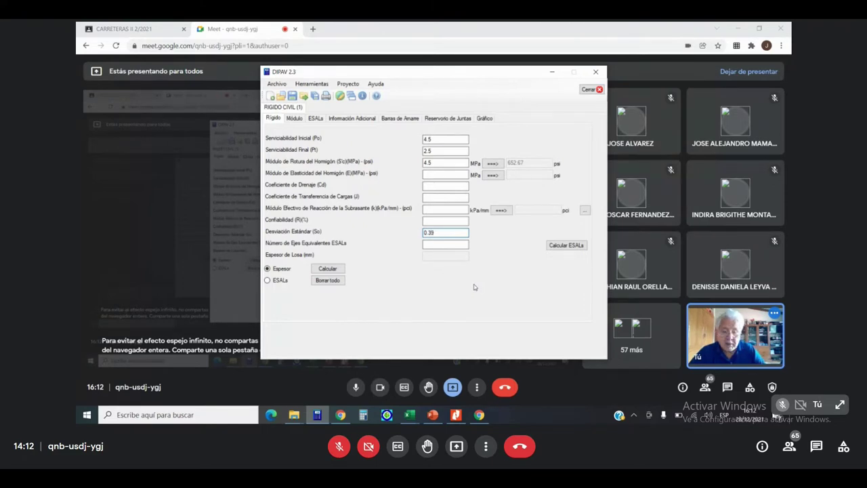
# - Look up the concrete's elastic modulus (E) in the example workbook and set it to 28,300 MPa in DIPAV 2.3
pyautogui.click(450, 175)
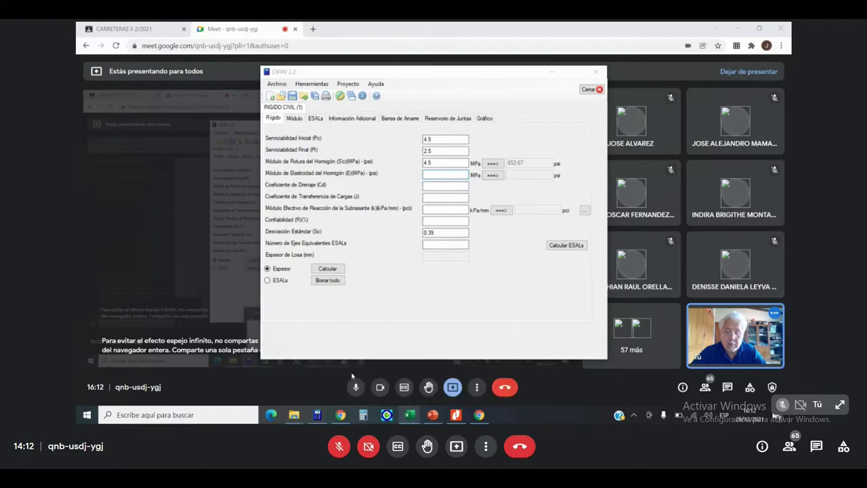
pyautogui.click(351, 373)
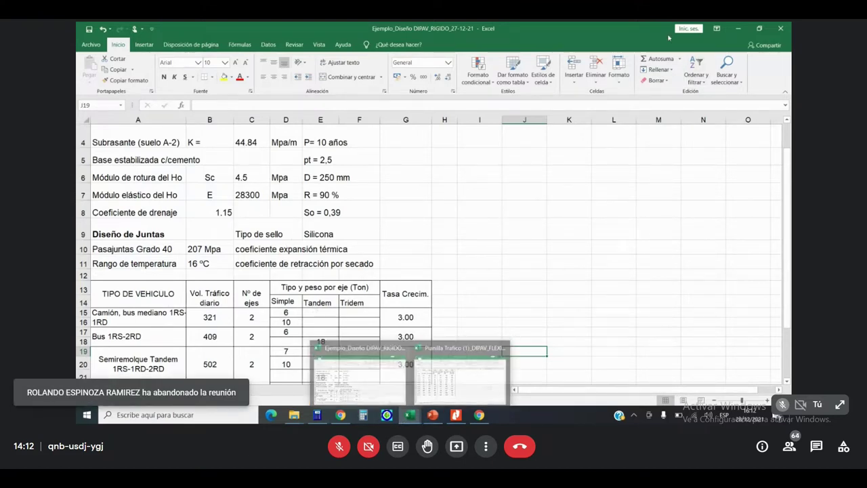
pyautogui.click(739, 28)
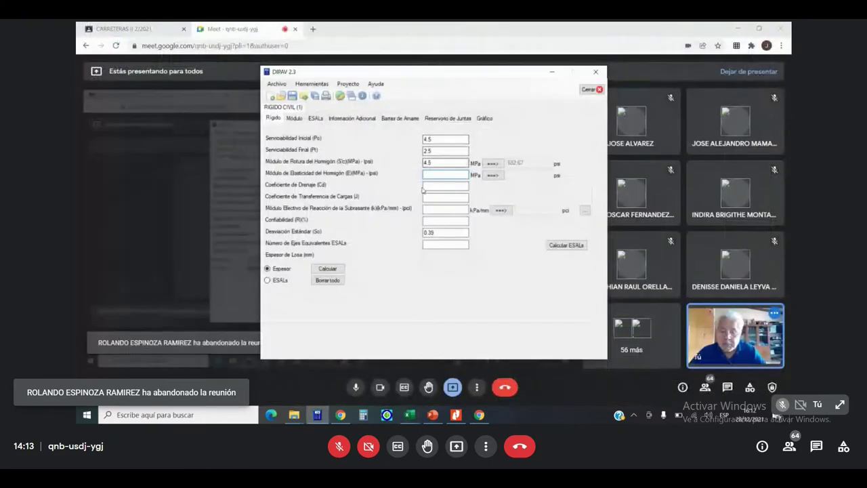
pyautogui.moveTo(765, 202)
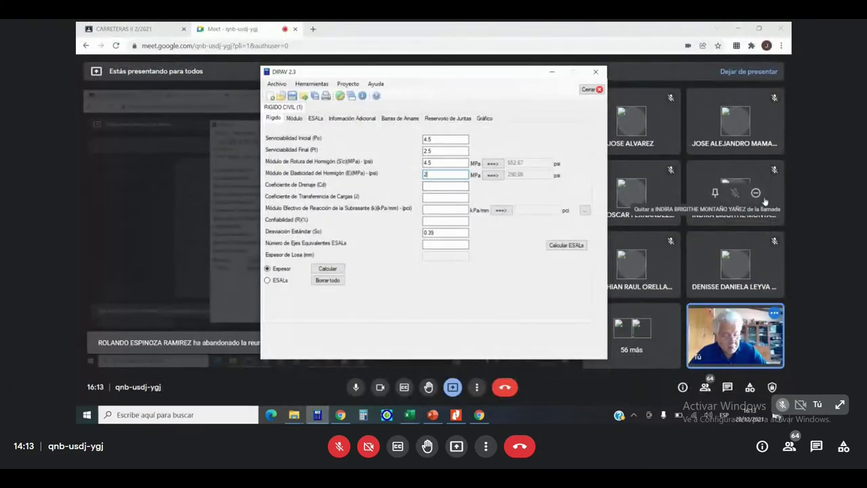
pyautogui.write('28.300')
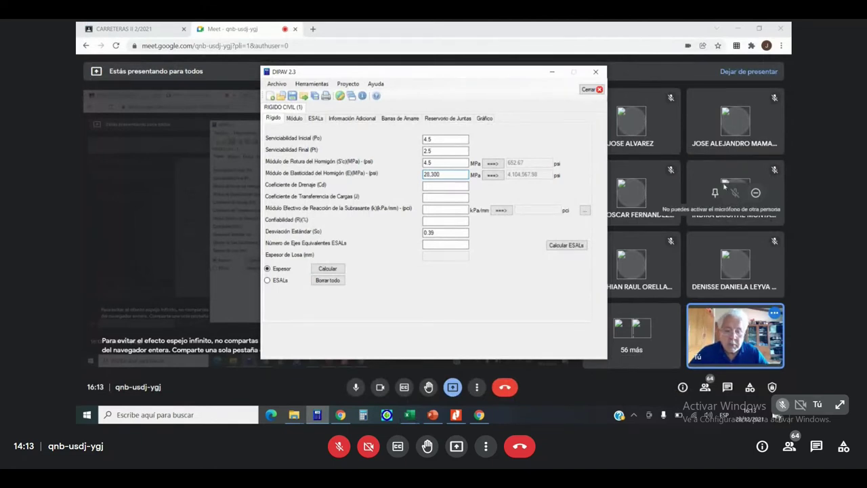
# - Set the drainage coefficient (Cd) of the rigid pavement project to 1.15
pyautogui.click(449, 190)
pyautogui.write('1')
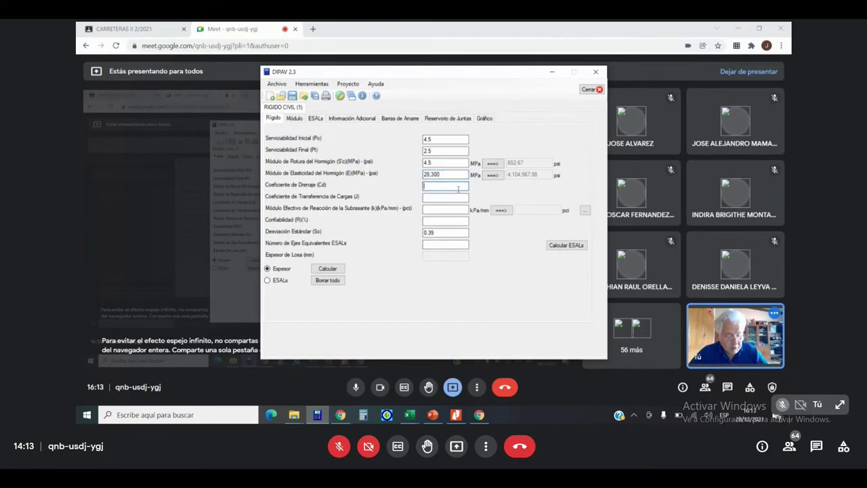
pyautogui.write('.15')
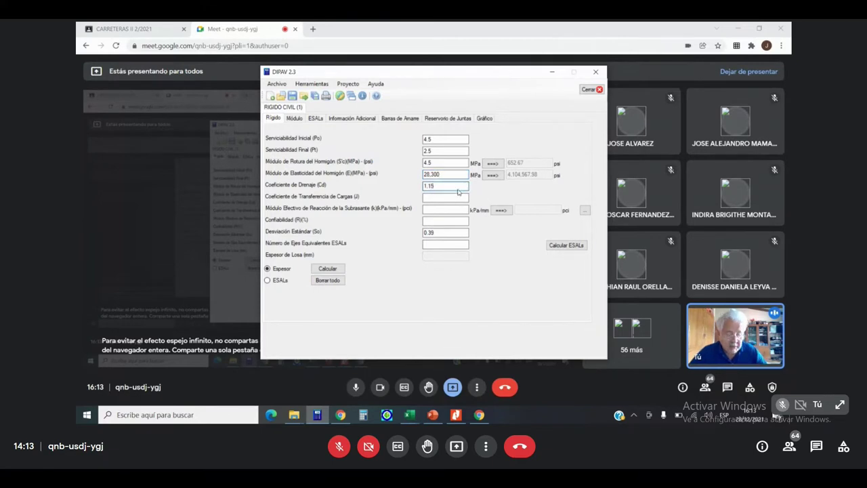
# - Examine the problem statement, design data and traffic table in the Ejemplo_Diseño DIPAV_RIGIDO_27-12-21 workbook for the load transfer coefficient (J), and return to DIPAV 2.3
pyautogui.click(458, 196)
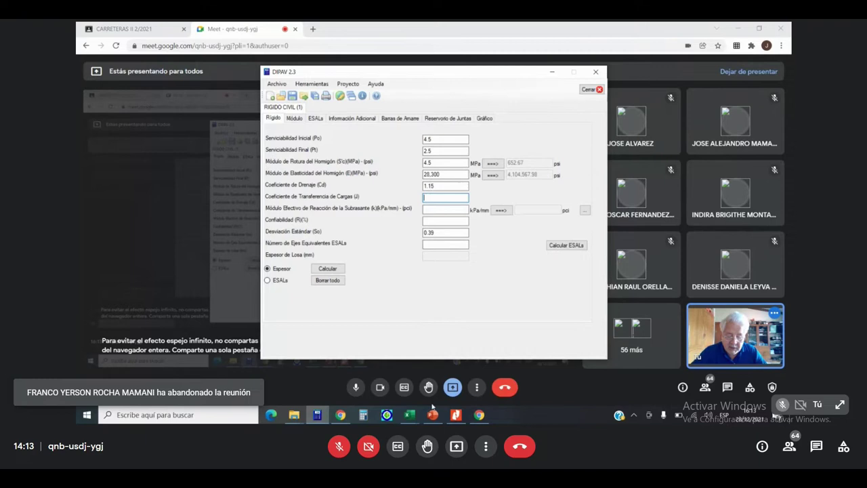
pyautogui.moveTo(411, 414)
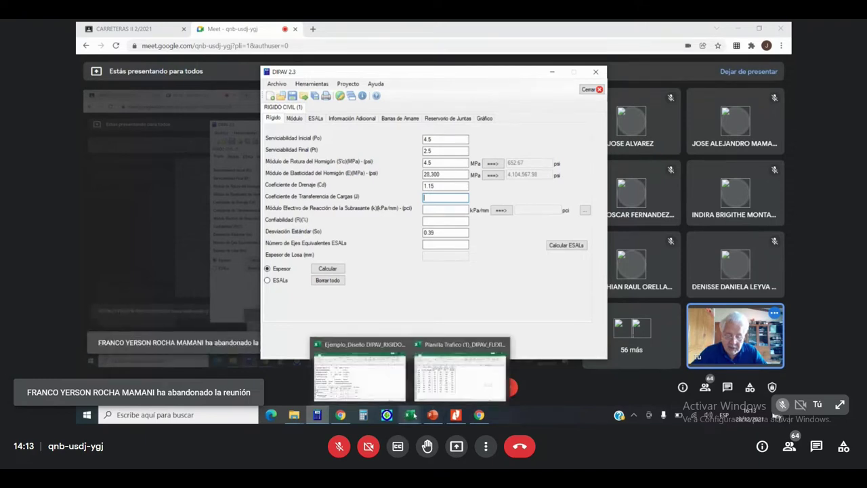
pyautogui.click(360, 368)
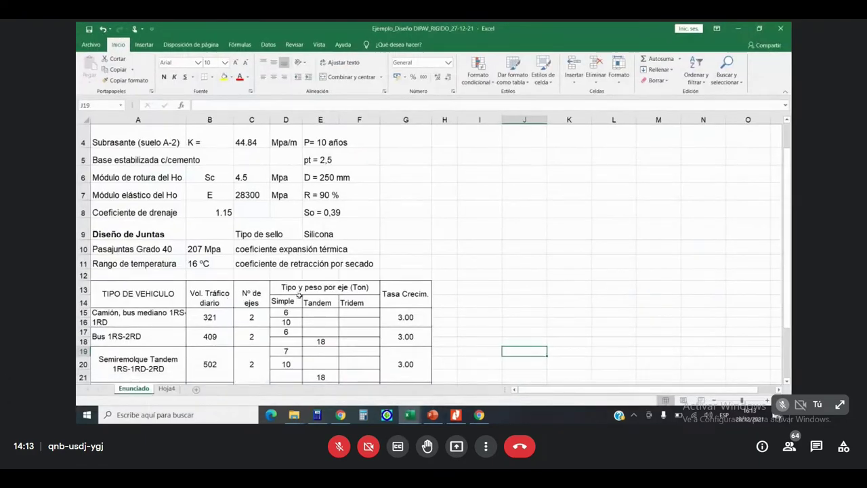
pyautogui.scroll(1, 324, 296)
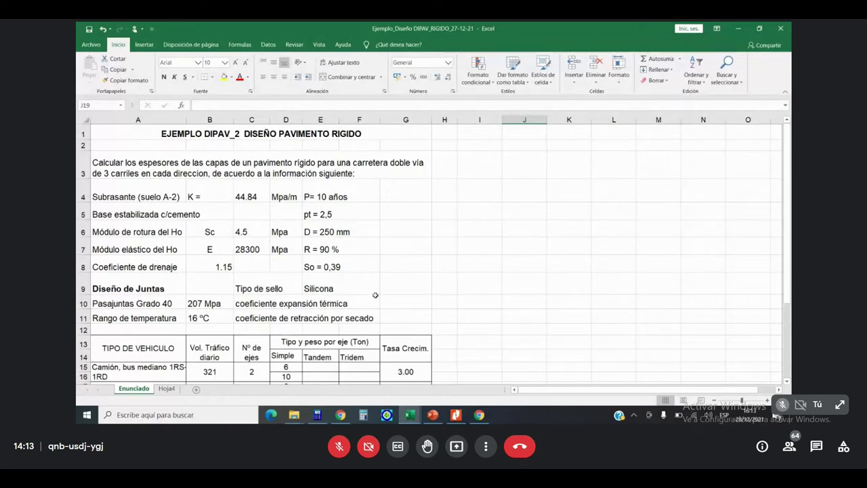
pyautogui.scroll(-3, 374, 296)
pyautogui.scroll(-2, 194, 314)
pyautogui.scroll(4, 189, 311)
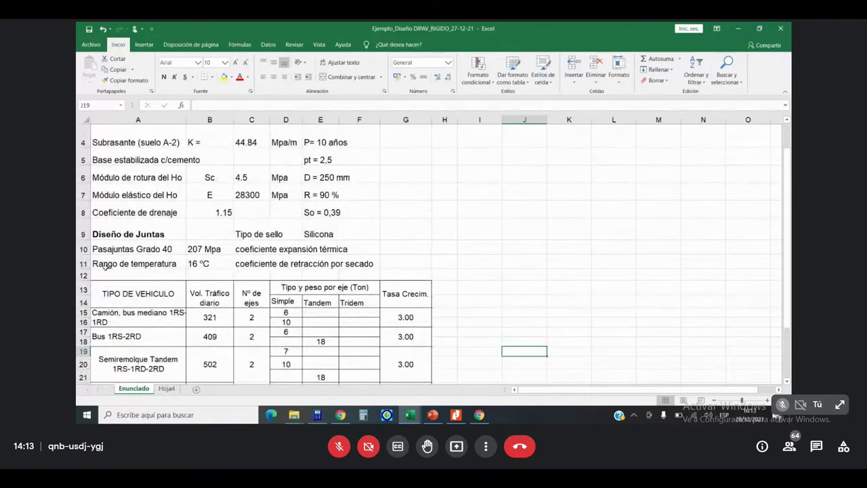
pyautogui.scroll(1, 167, 262)
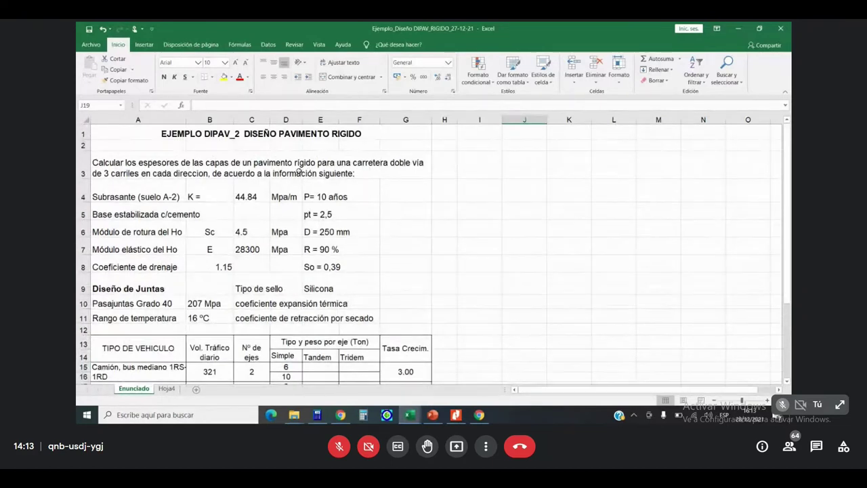
pyautogui.click(308, 170)
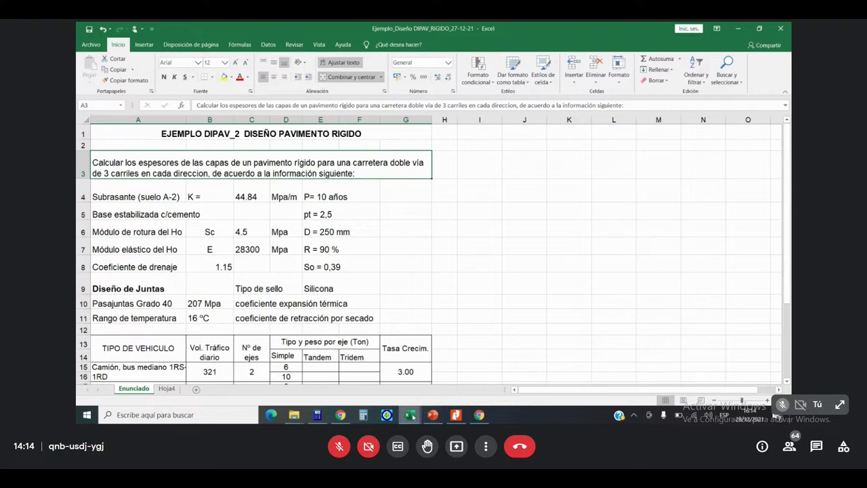
pyautogui.moveTo(433, 415)
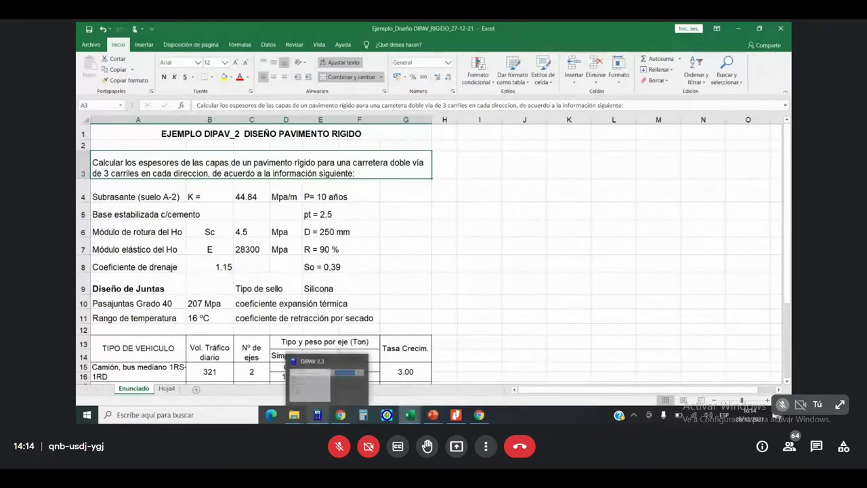
pyautogui.click(738, 29)
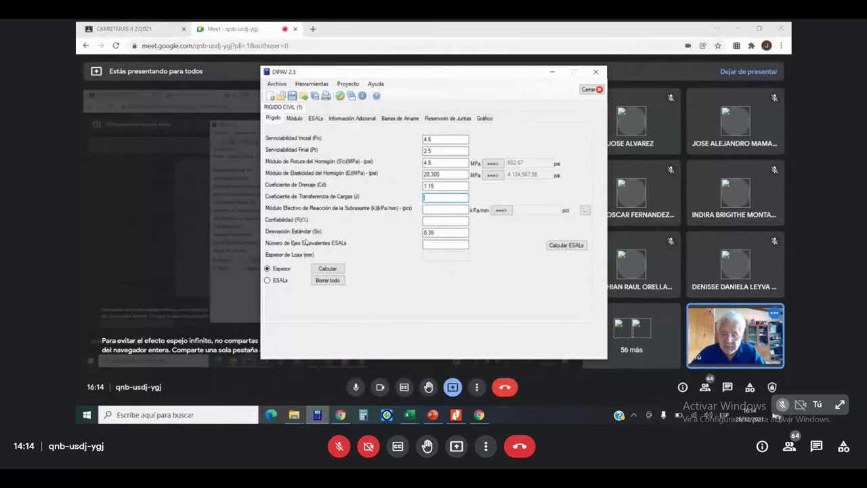
# - Set the reliability (R) of the rigid pavement project to 90 %
pyautogui.press('Tab')
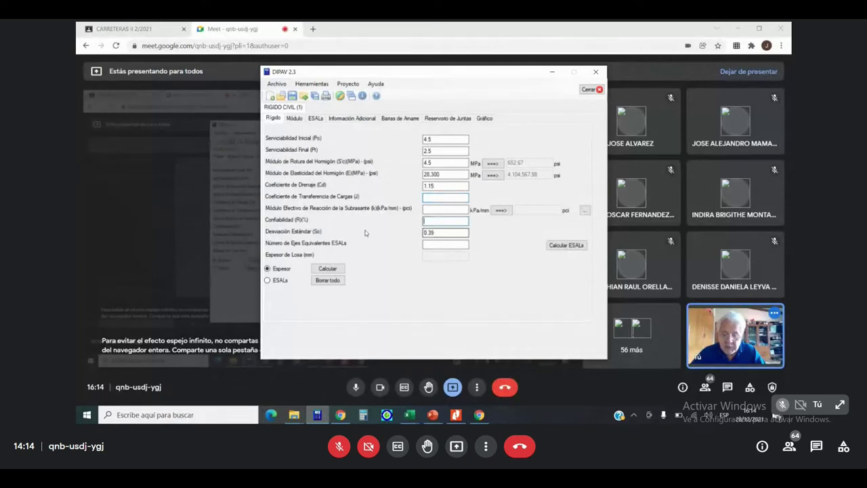
pyautogui.write('9')
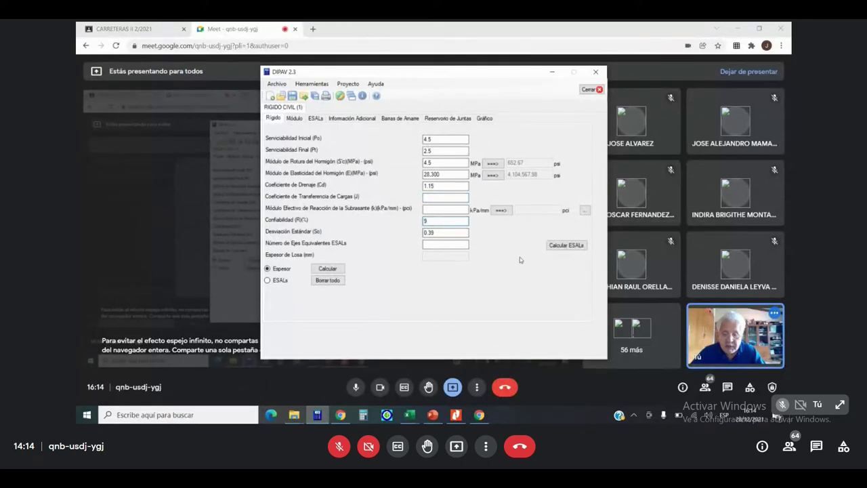
pyautogui.write('0')
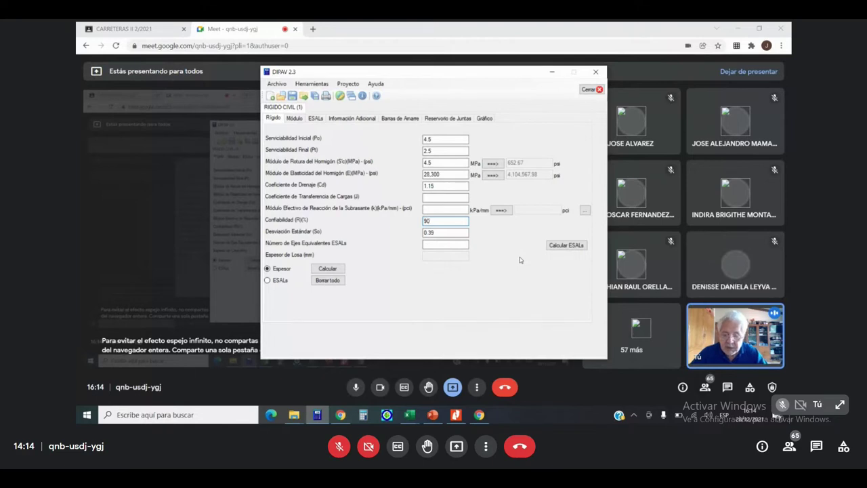
# - Consult the subgrade data in the example workbook for the effective modulus of subgrade reaction (k), and return to DIPAV 2.3
pyautogui.click(432, 209)
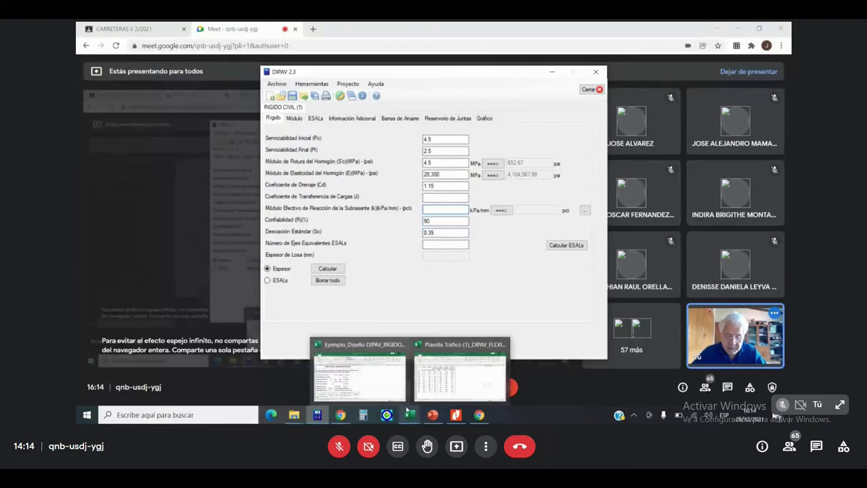
pyautogui.click(411, 415)
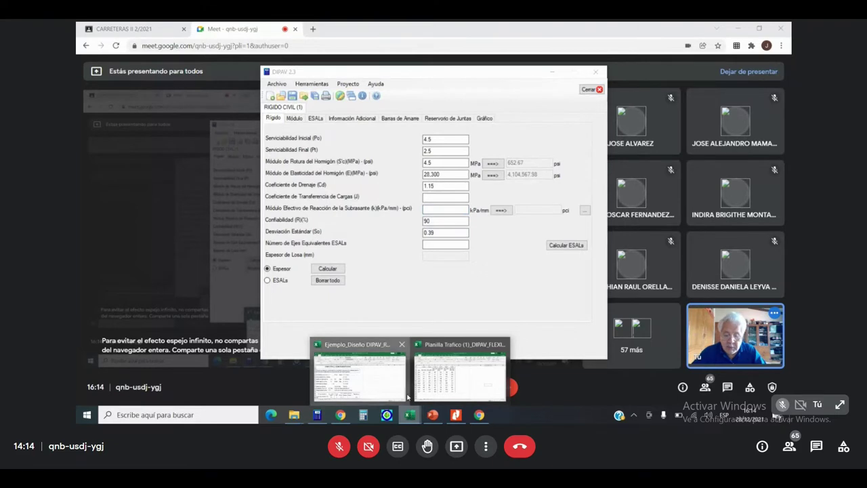
pyautogui.click(359, 372)
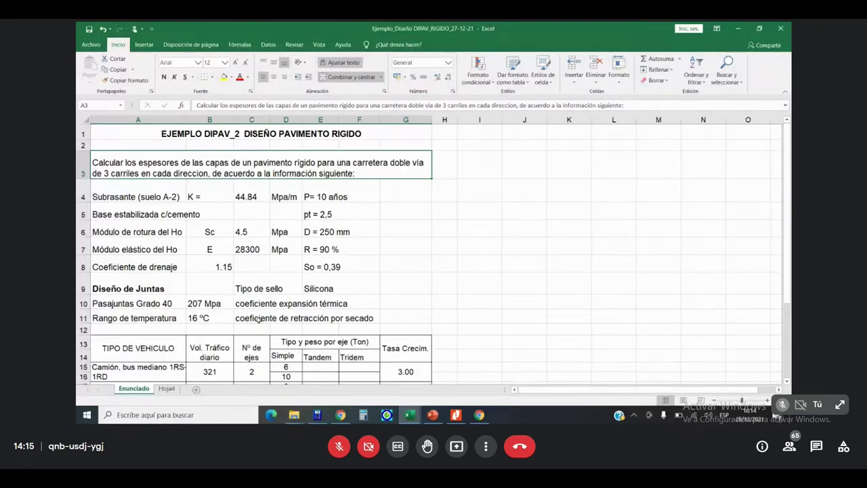
pyautogui.scroll(-1, 229, 320)
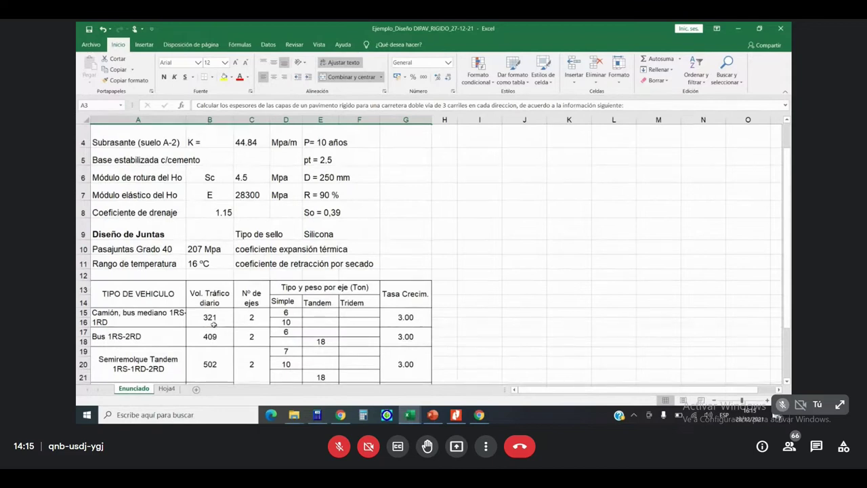
pyautogui.scroll(1, 207, 328)
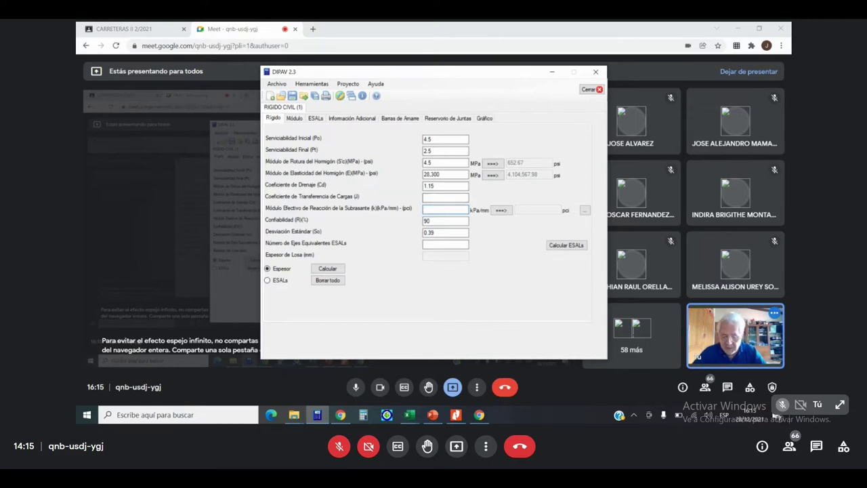
# - Check the contents of the DOCUMENTOS DIPAV_2021 folder in the file explorer and put its window away
pyautogui.click(295, 418)
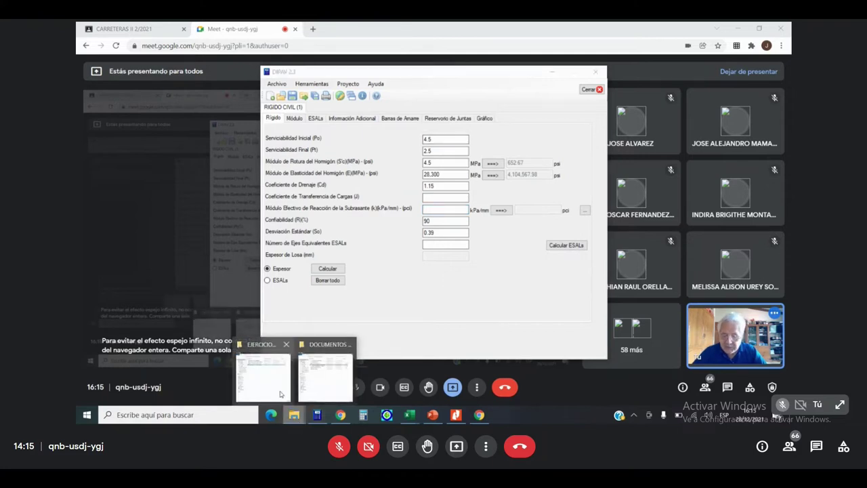
pyautogui.click(280, 394)
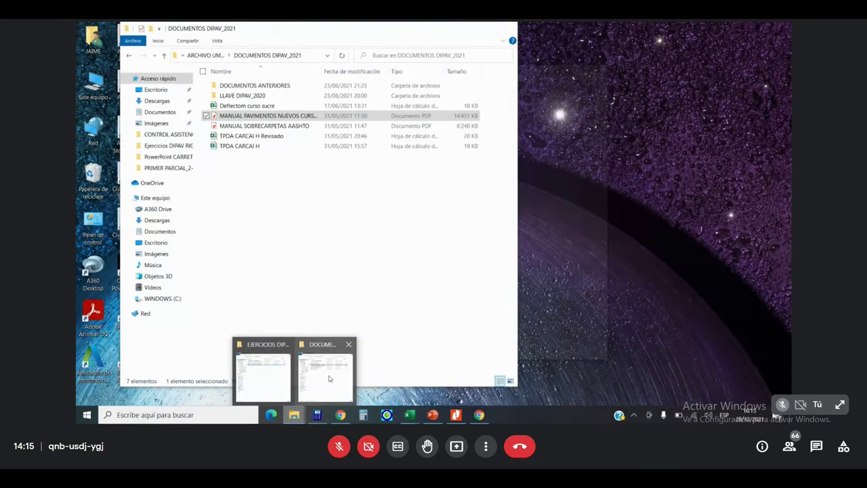
pyautogui.click(329, 379)
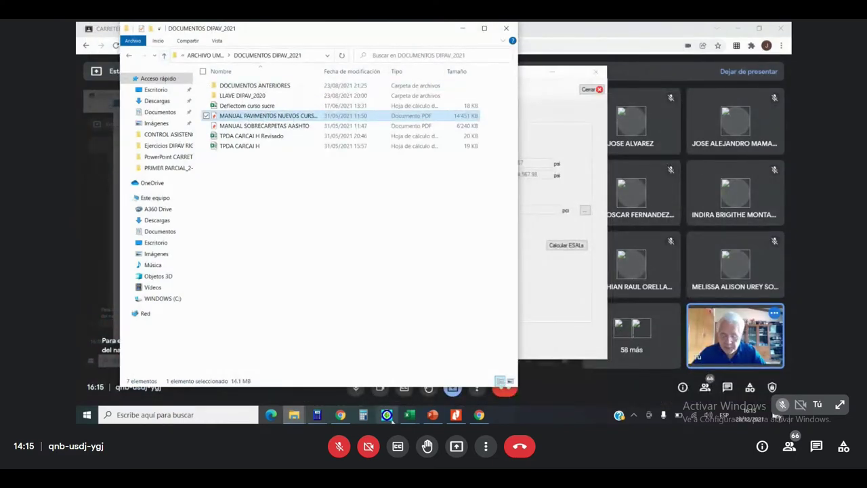
pyautogui.click(462, 28)
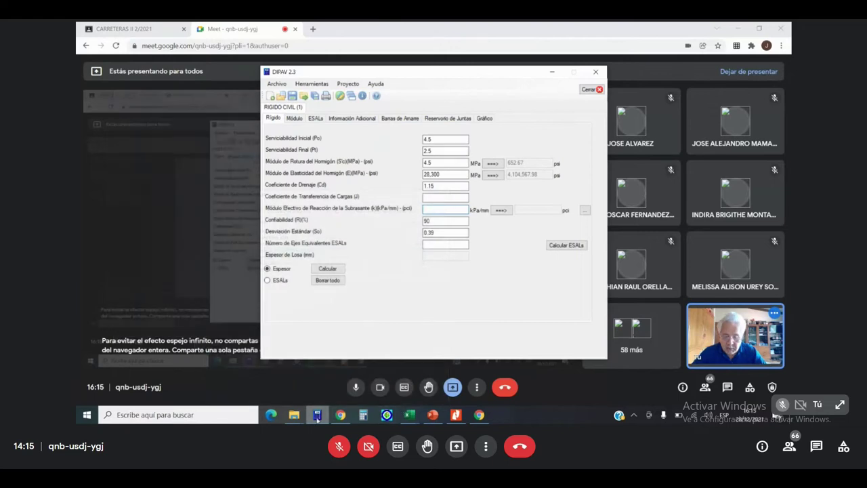
# - Bring up the EJERCICIOS DIPAV 2-21 folder window and go up two levels to the PowerPoint CARRETERAS II_2021 folder
pyautogui.moveTo(294, 415)
pyautogui.click(325, 366)
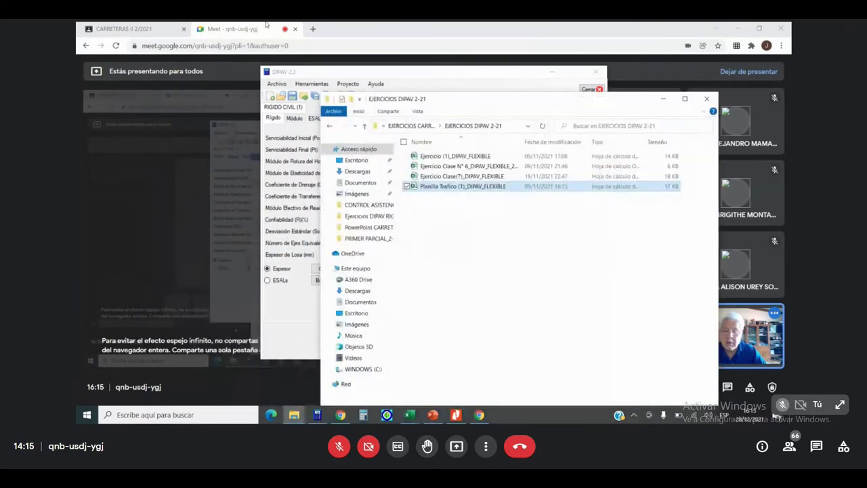
pyautogui.click(365, 126)
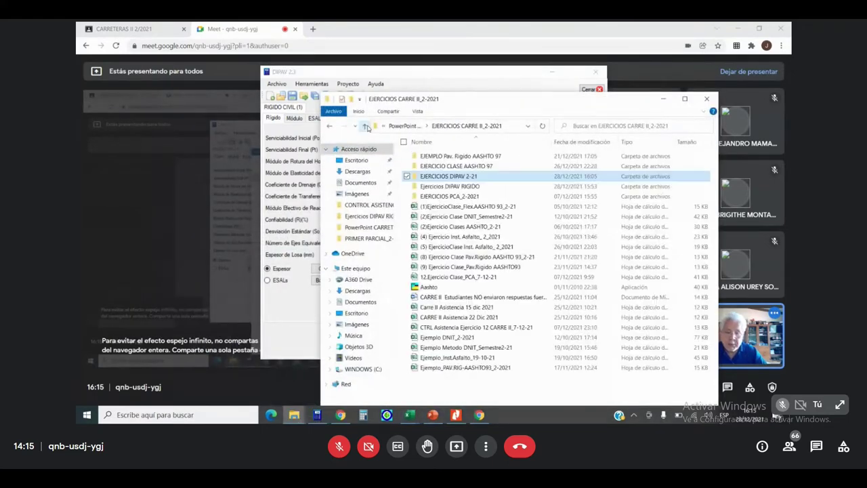
pyautogui.click(365, 126)
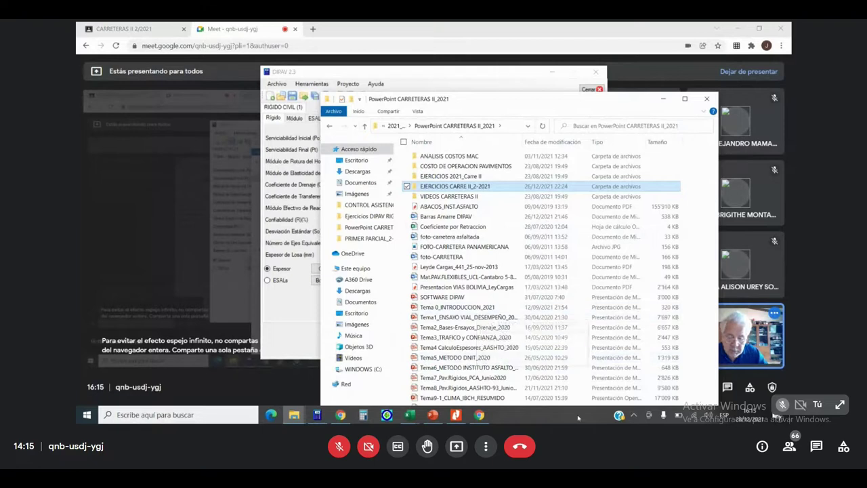
# - Open the Tema8_Pav.Rigidos_AASHTO-93 presentation and consult the load transfer coefficient J table on slide 20
pyautogui.click(485, 390)
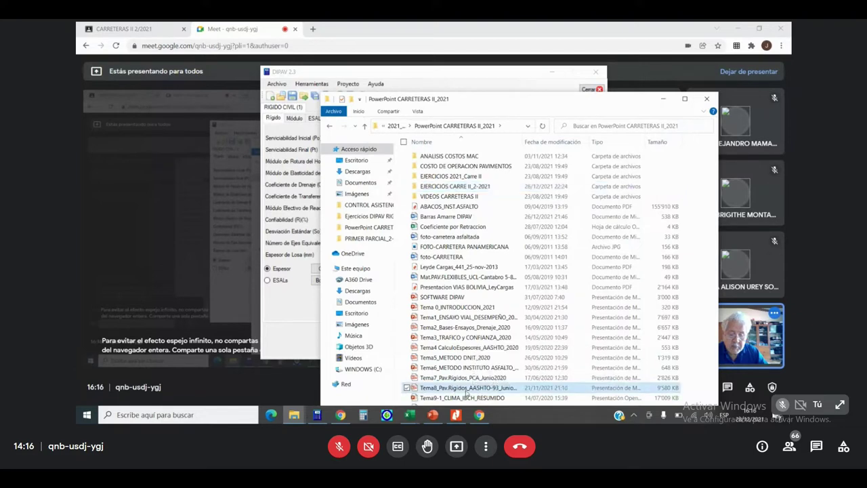
pyautogui.doubleClick(466, 389)
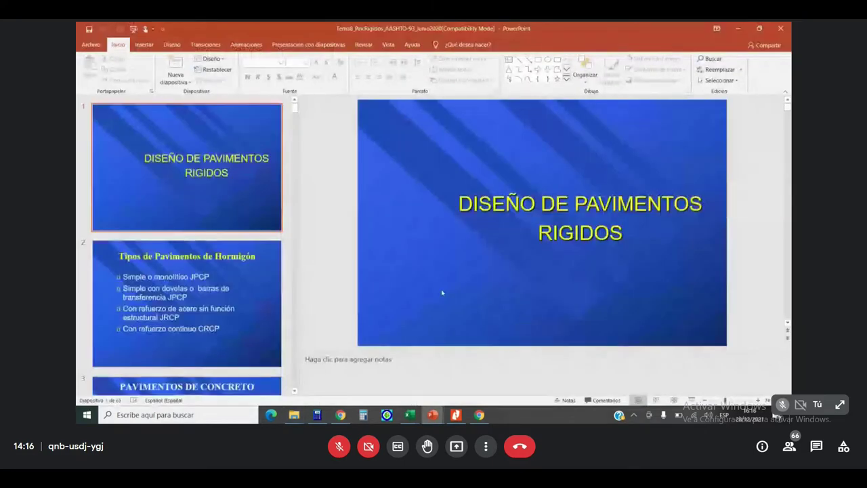
pyautogui.click(204, 293)
pyautogui.press('Down')
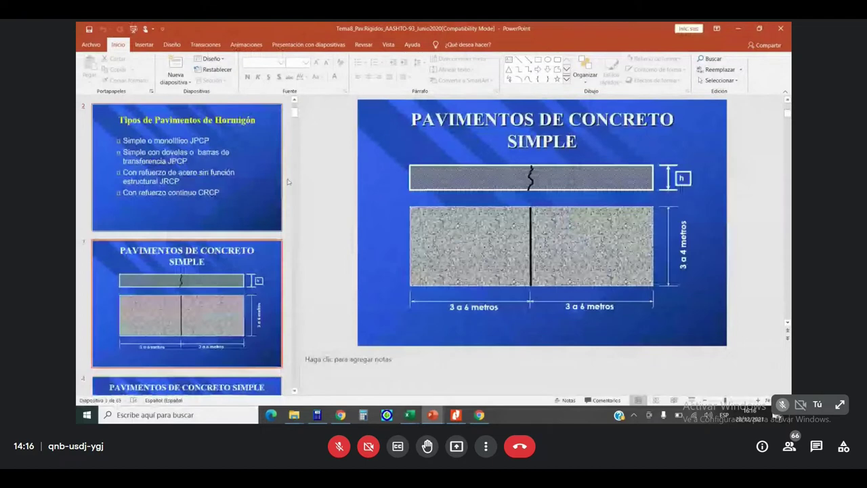
pyautogui.scroll(-5, 288, 182)
pyautogui.moveTo(294, 129); pyautogui.dragTo(295, 189)
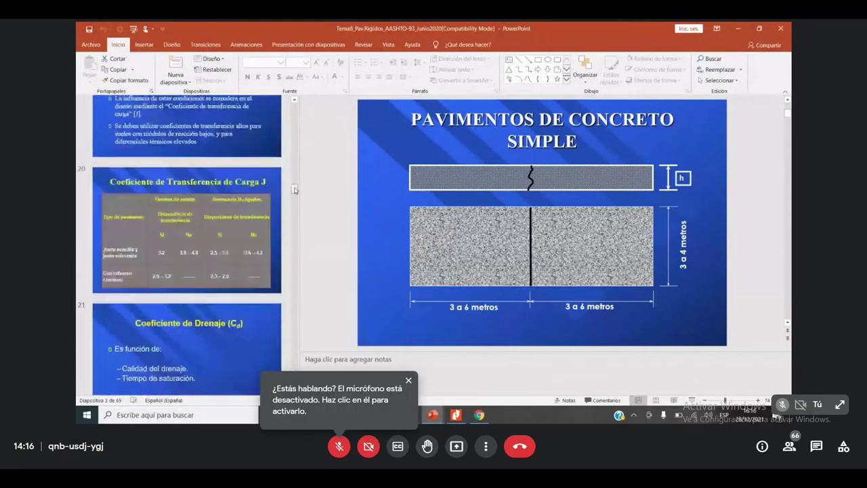
pyautogui.click(256, 241)
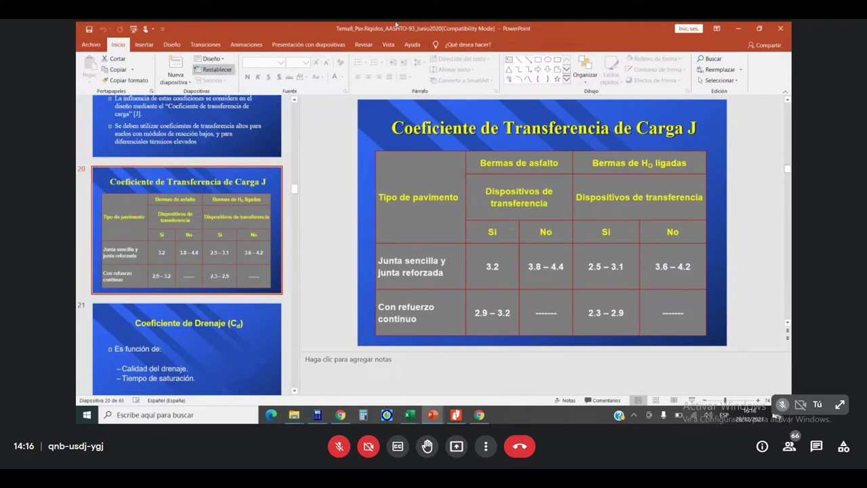
# - Put the presentation and folder windows away and set the load transfer coefficient (J) to 3.2 in DIPAV 2.3
pyautogui.click(739, 29)
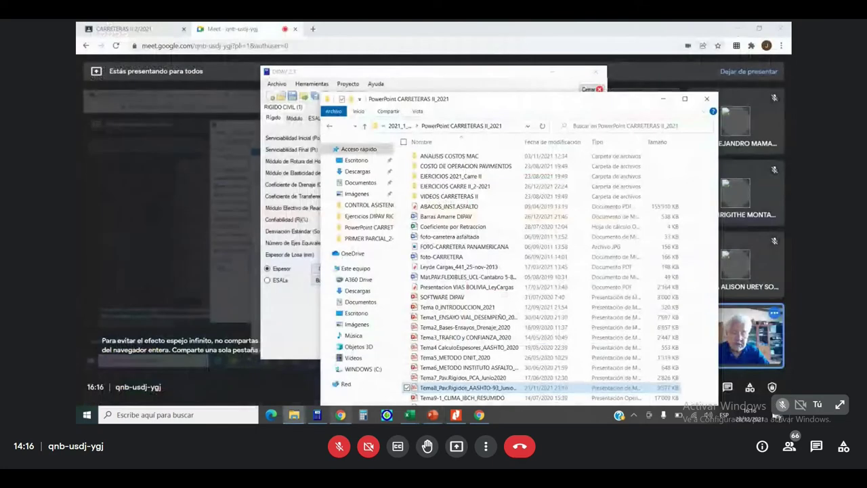
pyautogui.click(663, 99)
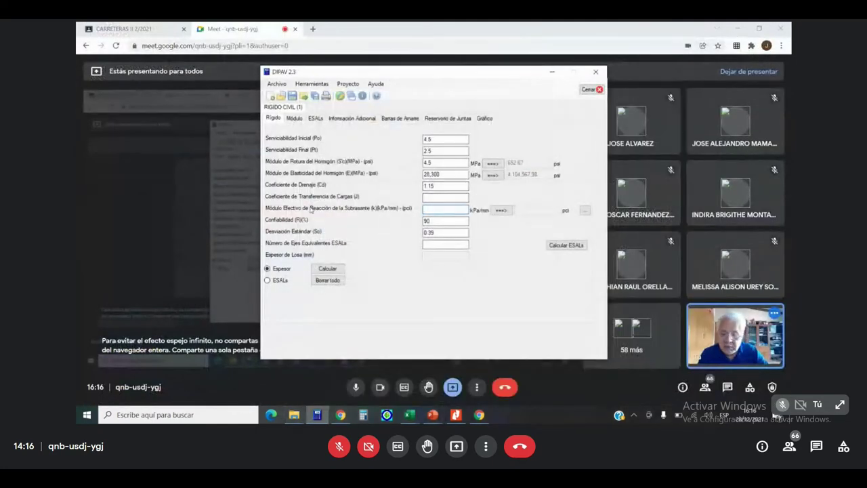
pyautogui.click(430, 197)
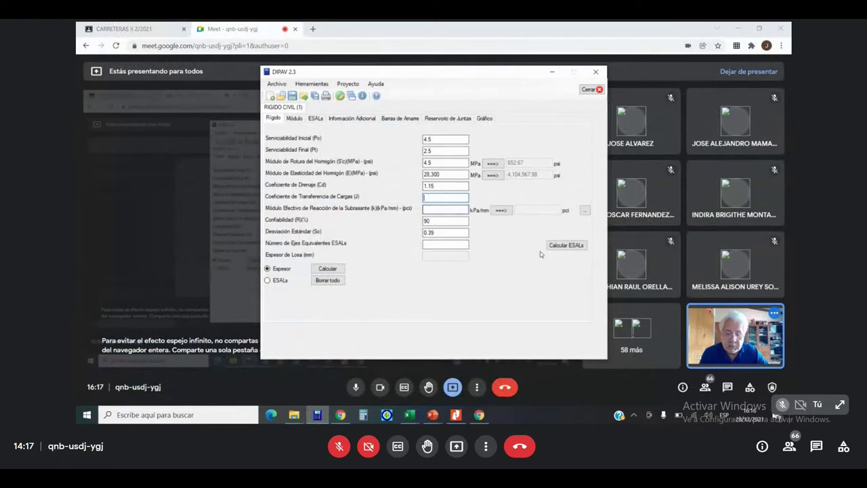
pyautogui.write('3.2')
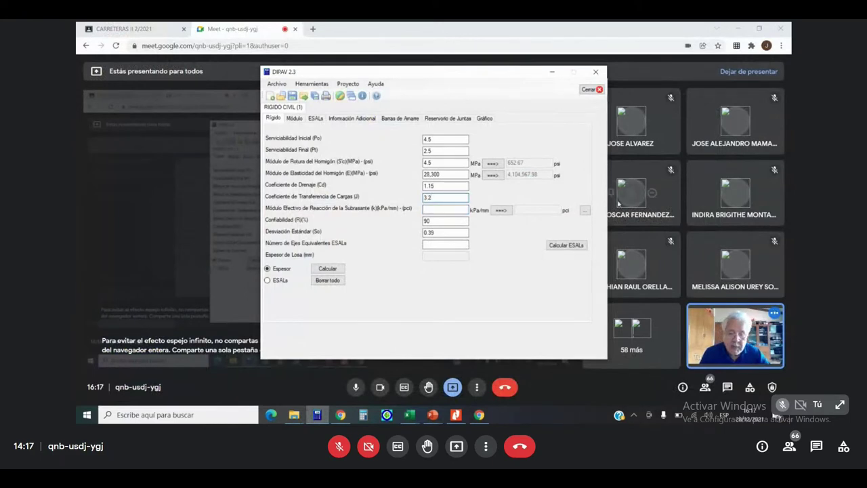
# - Multiply 44.84 by 3.65 in the Windows calculator for the effective modulus of subgrade reaction, and put the calculator away
pyautogui.click(444, 210)
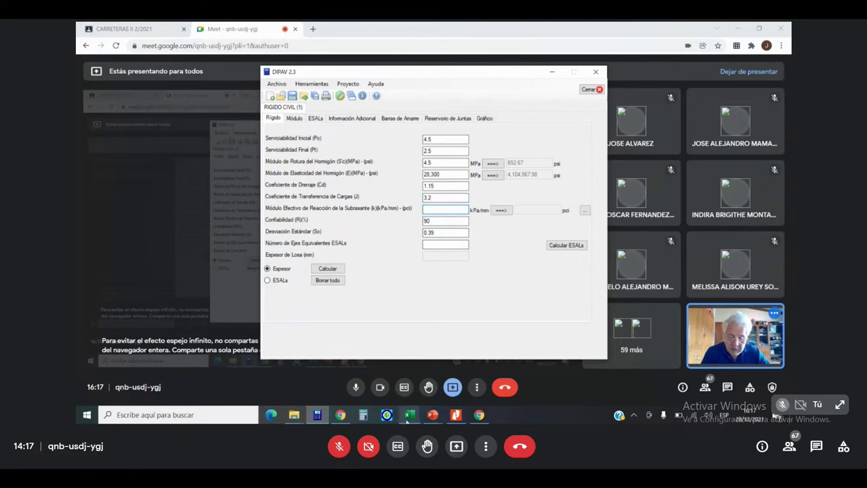
pyautogui.moveTo(410, 415)
pyautogui.moveTo(400, 395)
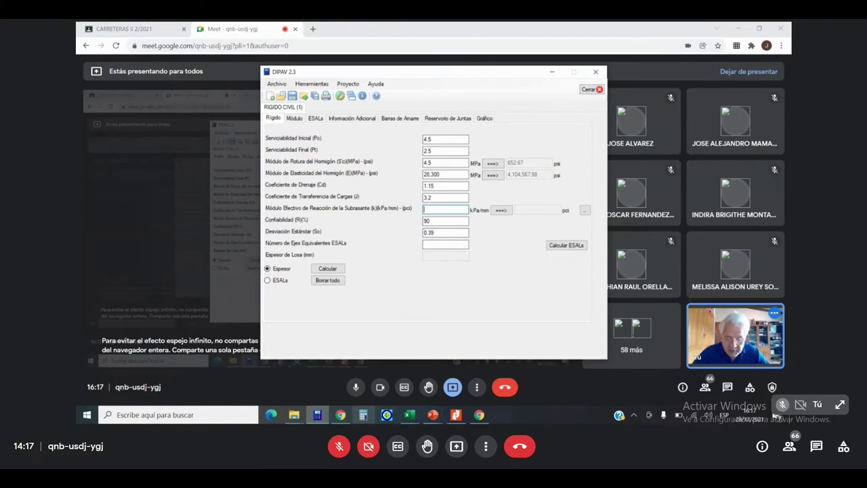
pyautogui.click(363, 415)
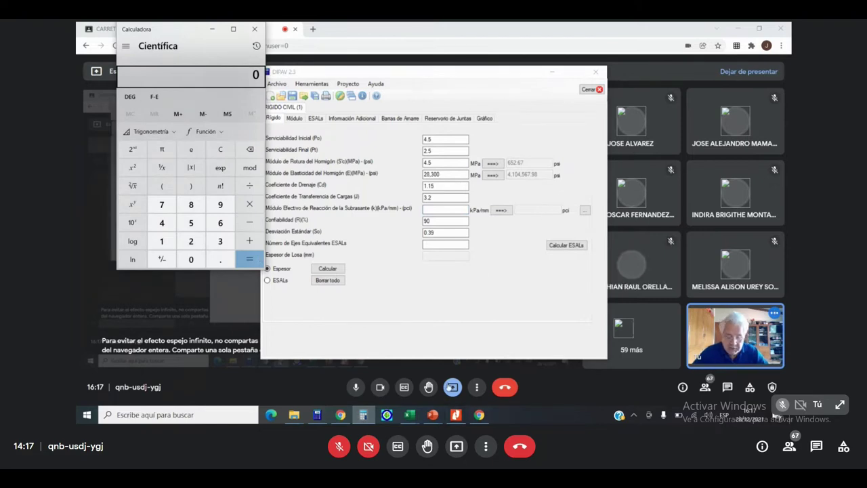
pyautogui.click(409, 416)
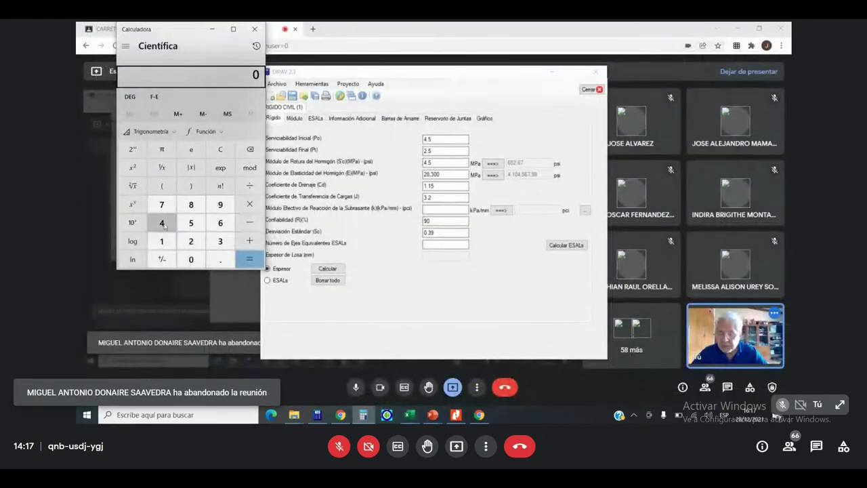
pyautogui.click(163, 225)
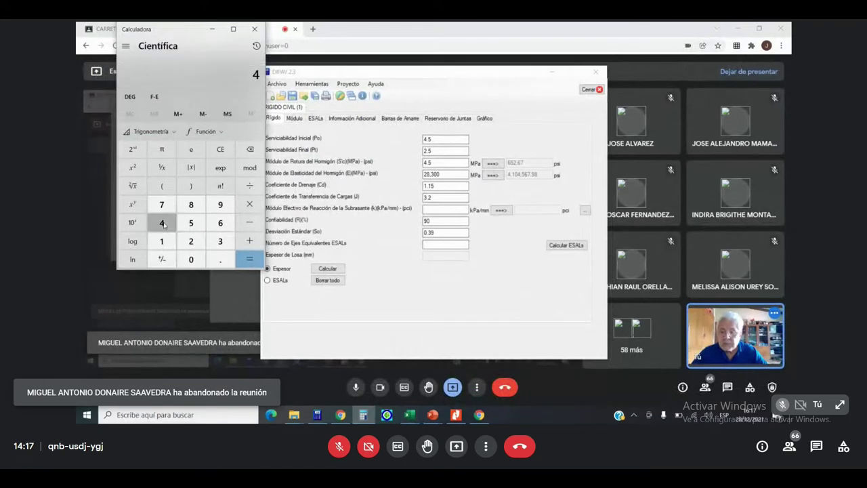
pyautogui.click(220, 259)
pyautogui.click(192, 206)
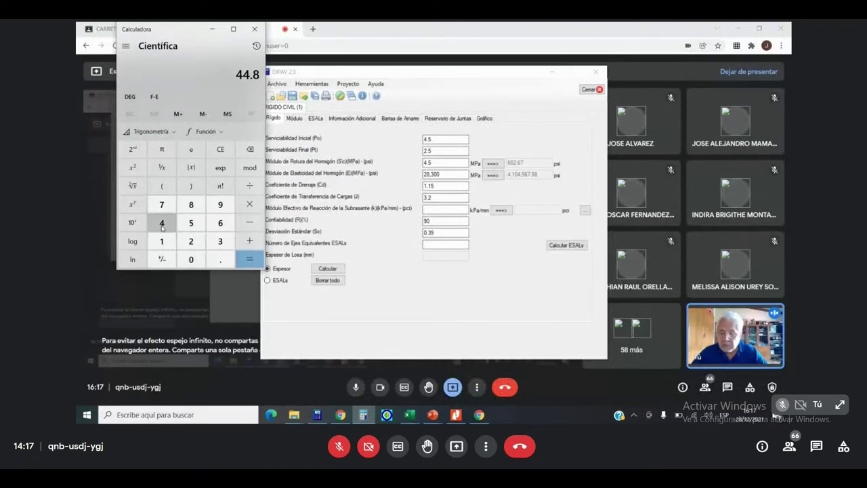
pyautogui.click(162, 223)
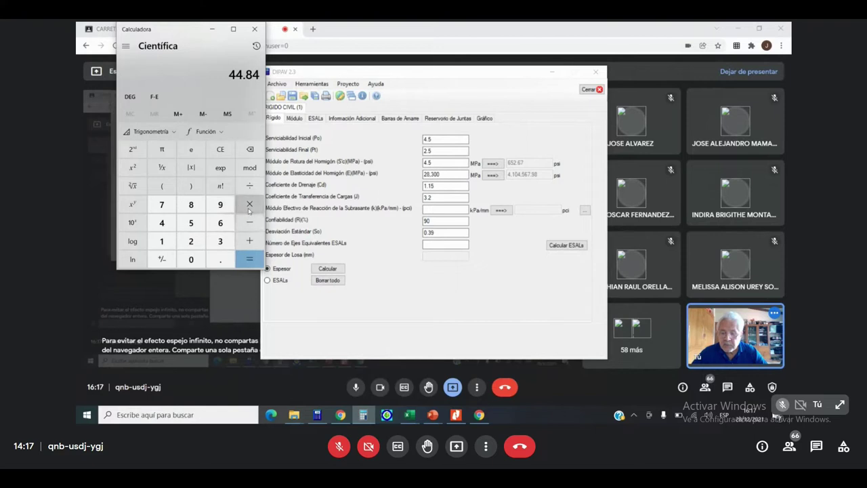
pyautogui.click(249, 204)
pyautogui.click(220, 241)
pyautogui.click(223, 260)
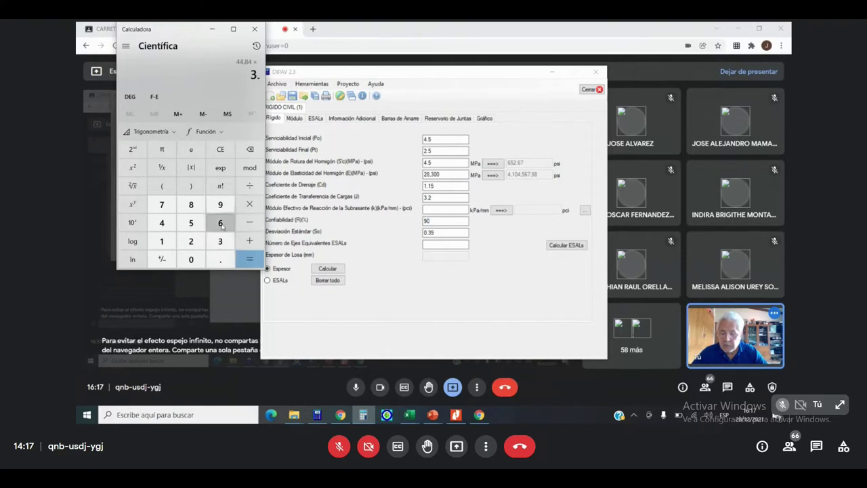
pyautogui.click(221, 223)
pyautogui.click(192, 223)
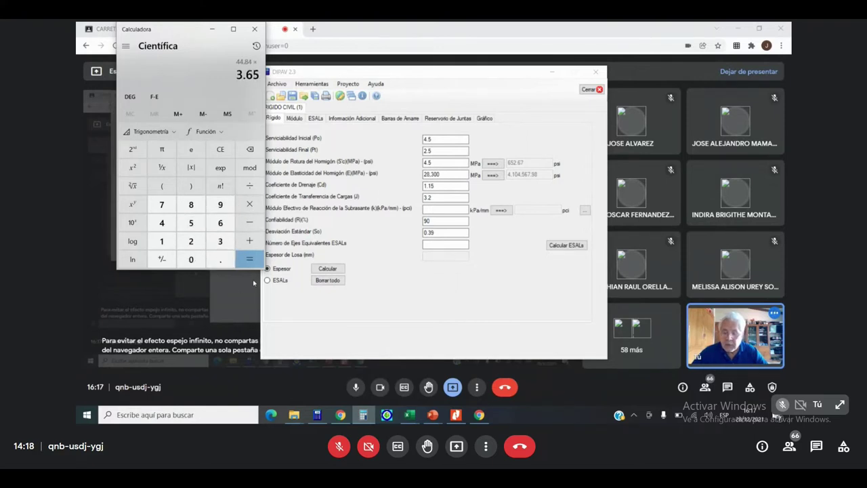
pyautogui.click(249, 260)
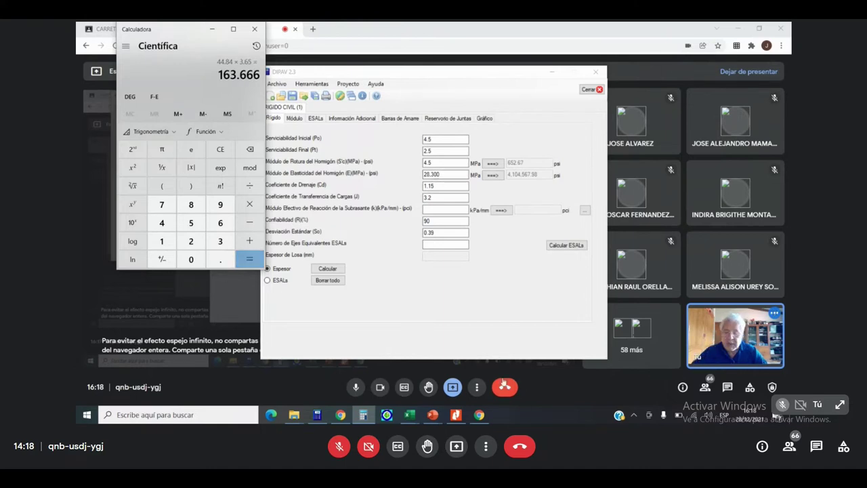
pyautogui.click(212, 30)
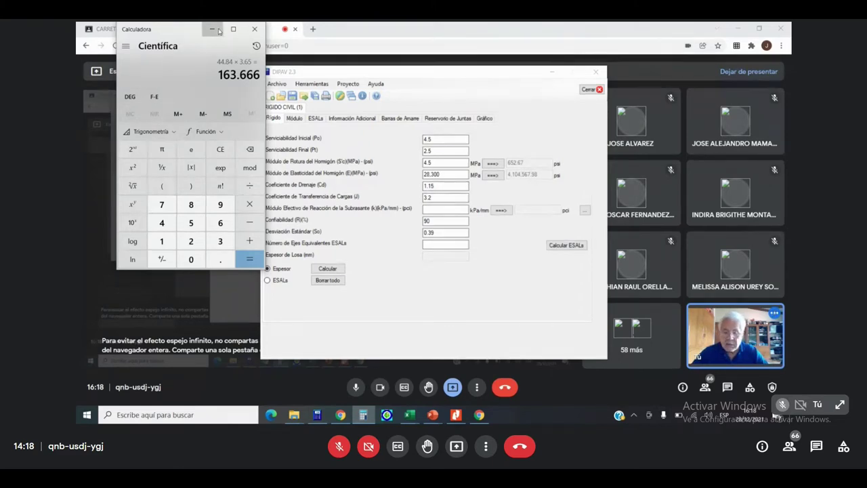
# - Switch the effective modulus of subgrade reaction (k) to pci input and set it to 164 pci
pyautogui.click(501, 210)
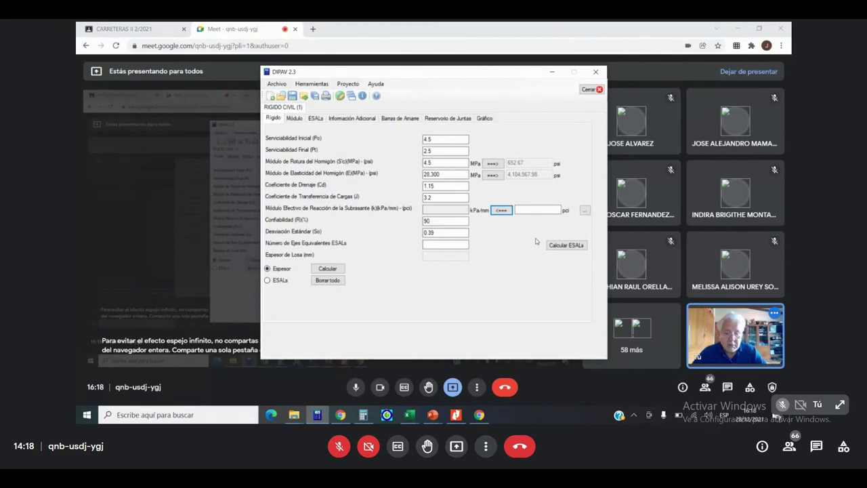
pyautogui.click(536, 210)
pyautogui.write('164')
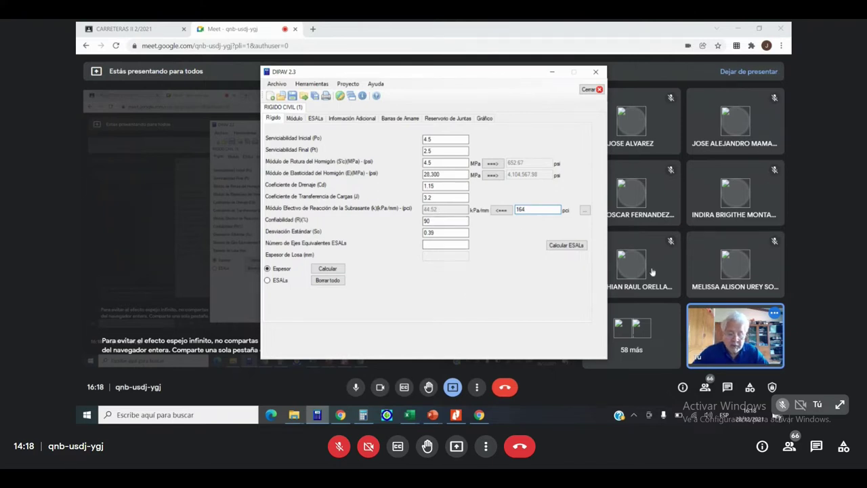
# - Try to enter 250 as the number of equivalent axles (ESALs), and check the ESALs calculation page
pyautogui.moveTo(652, 270)
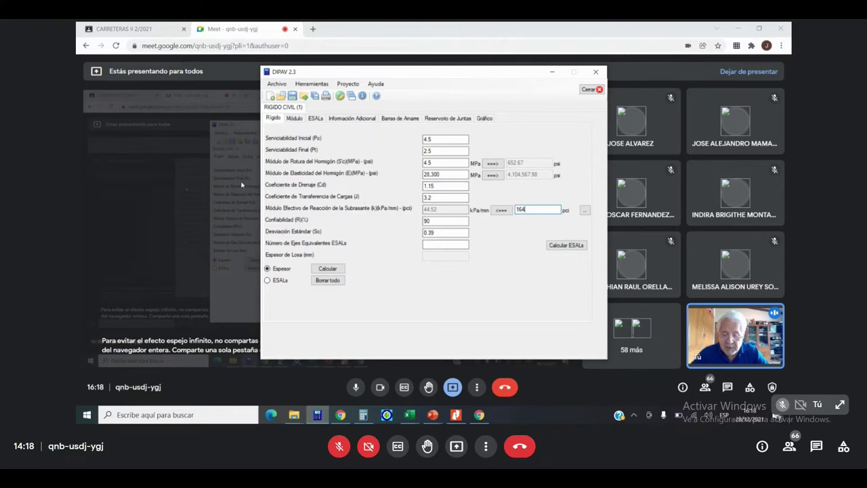
pyautogui.click(440, 246)
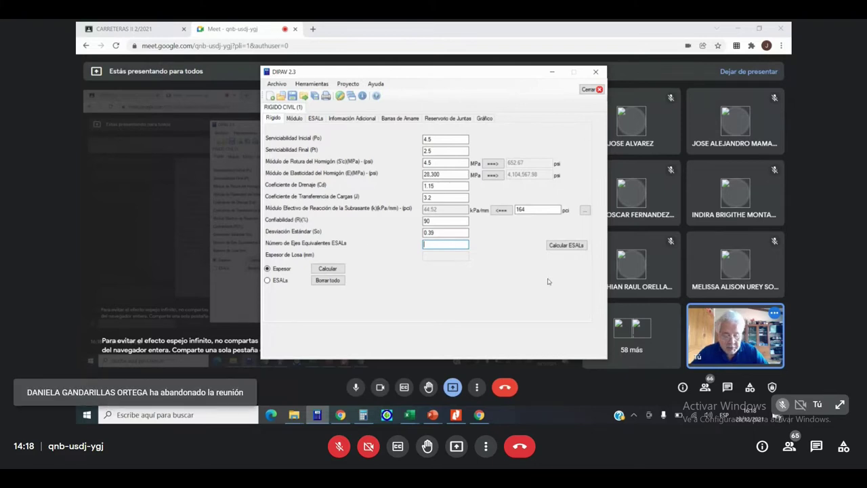
pyautogui.write('250')
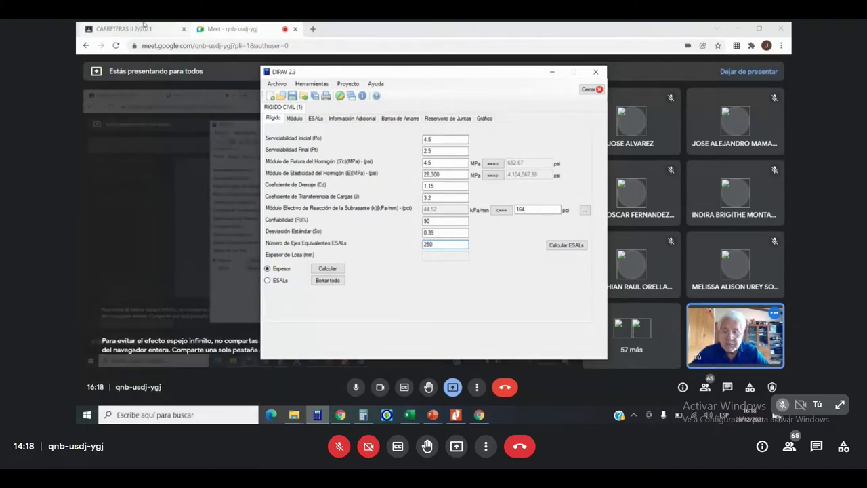
pyautogui.click(315, 119)
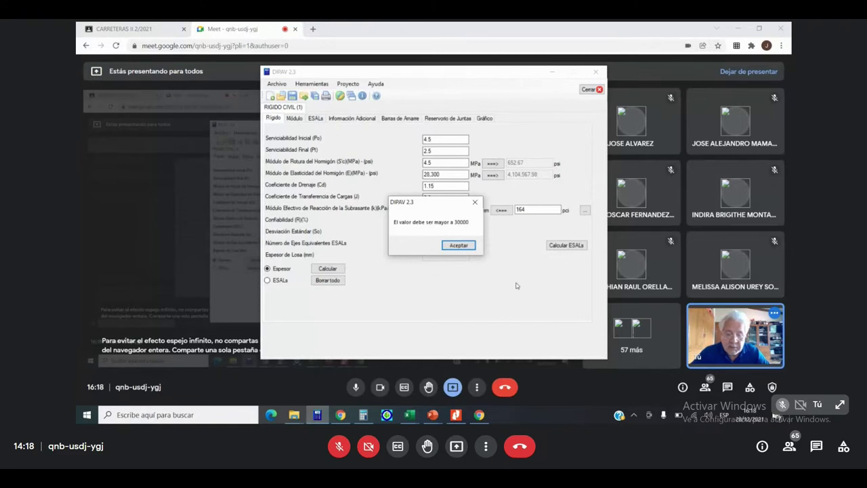
pyautogui.click(459, 246)
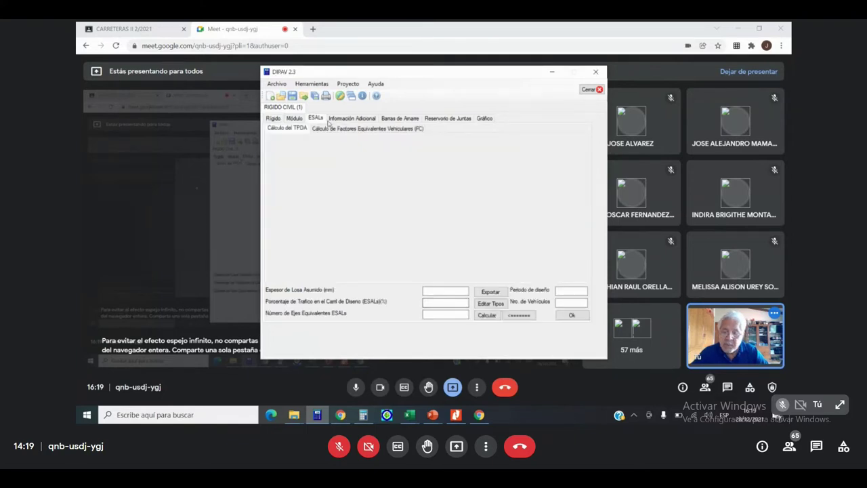
pyautogui.click(274, 119)
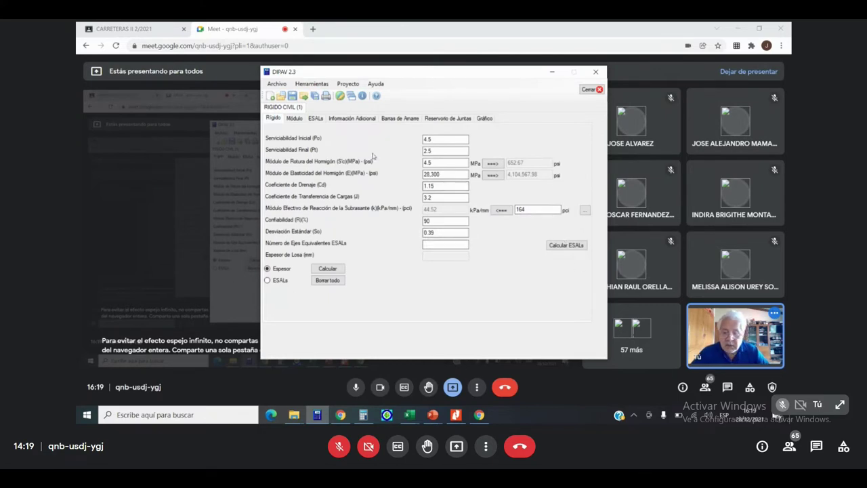
# - For the ESALs calculation, set the assumed slab thickness to 250 mm and the design period to 10
pyautogui.click(316, 119)
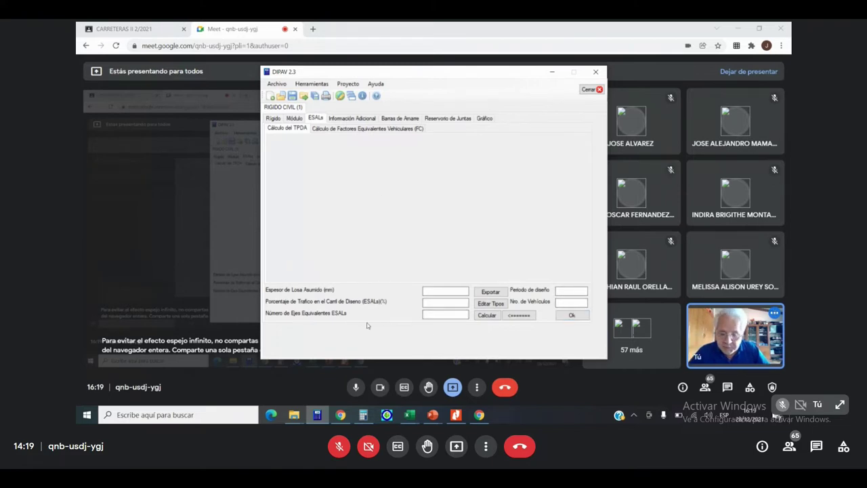
pyautogui.click(443, 292)
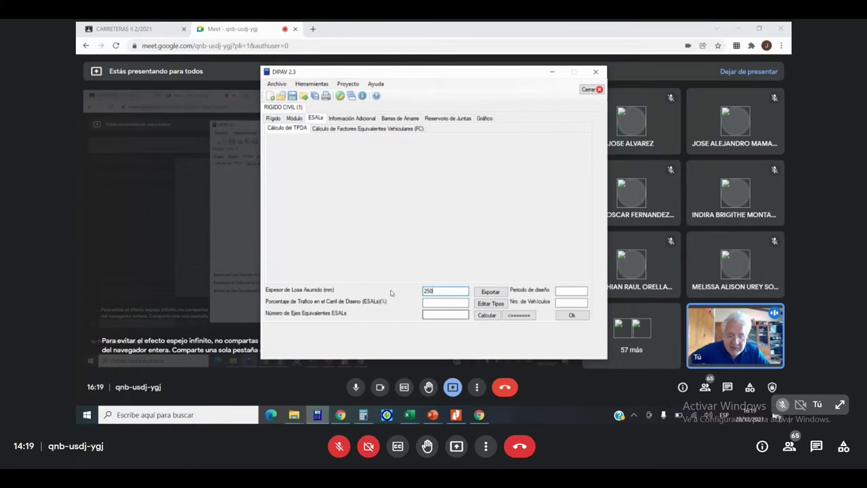
pyautogui.press('Tab')
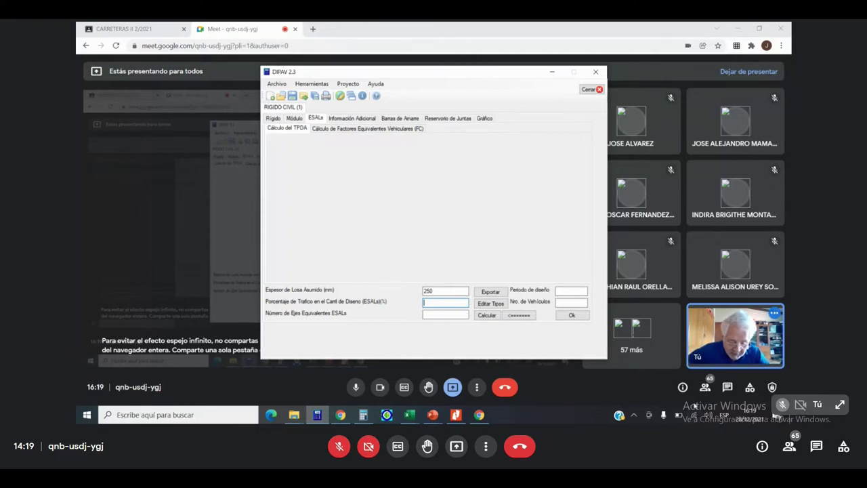
pyautogui.click(569, 291)
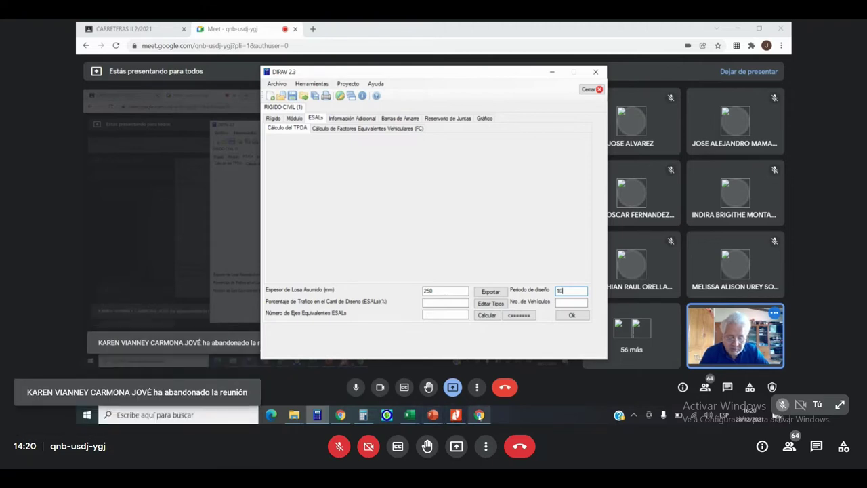
# - Look back through the AASHTO-93 rigid pavement slides, from the load transfer coefficient to the pavement types, for the design-lane traffic percentage
pyautogui.moveTo(432, 415)
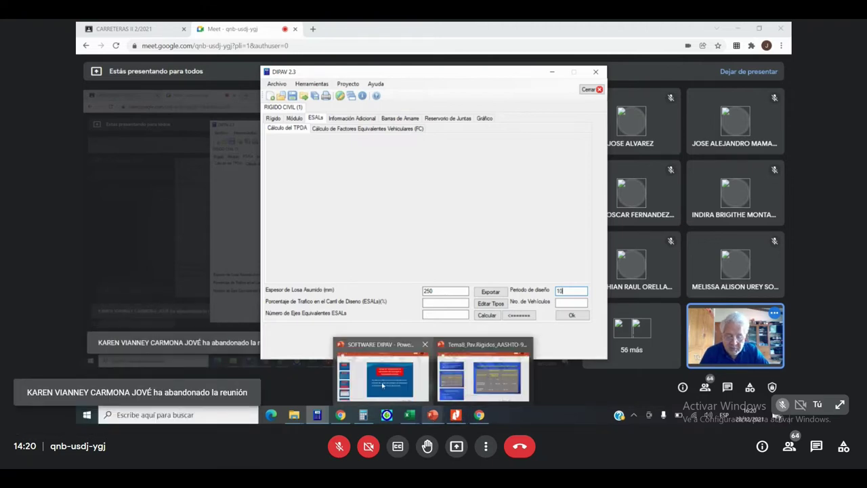
pyautogui.moveTo(383, 385)
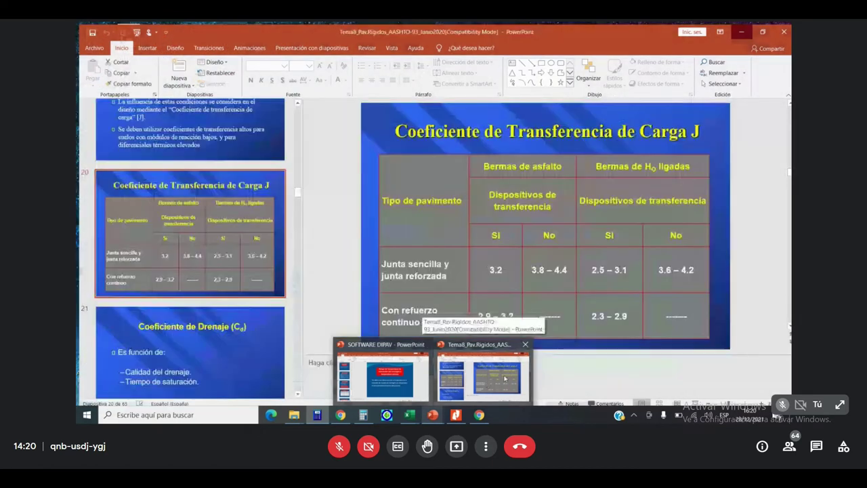
pyautogui.click(505, 378)
pyautogui.scroll(3, 182, 276)
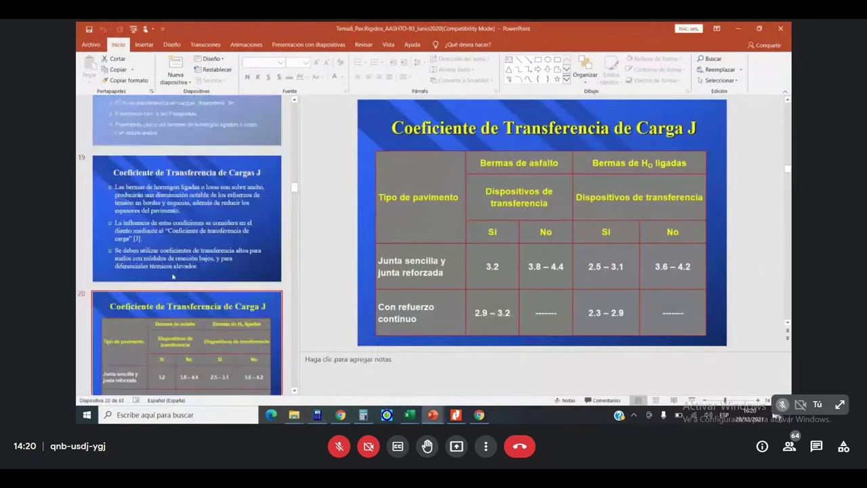
pyautogui.scroll(3, 181, 277)
pyautogui.scroll(3, 186, 279)
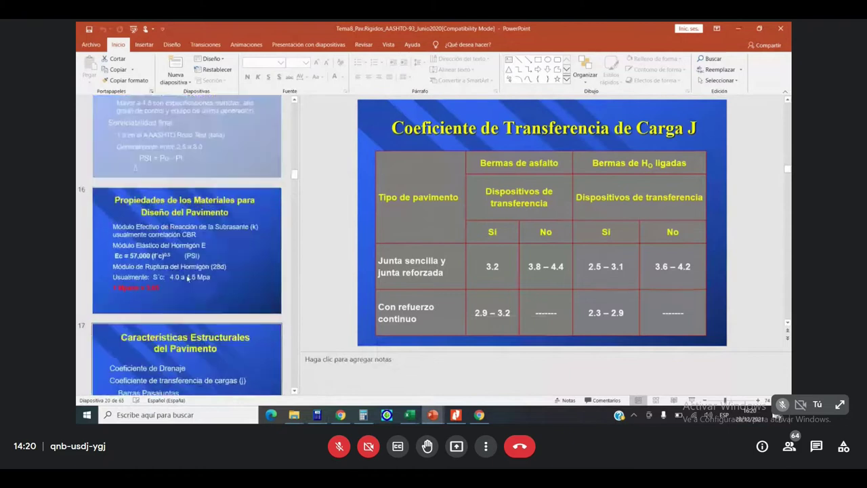
pyautogui.scroll(5, 190, 279)
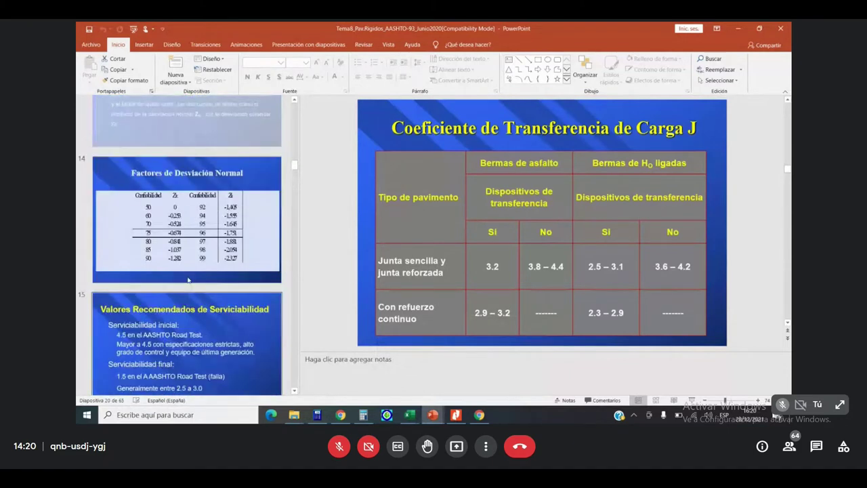
pyautogui.scroll(5, 189, 280)
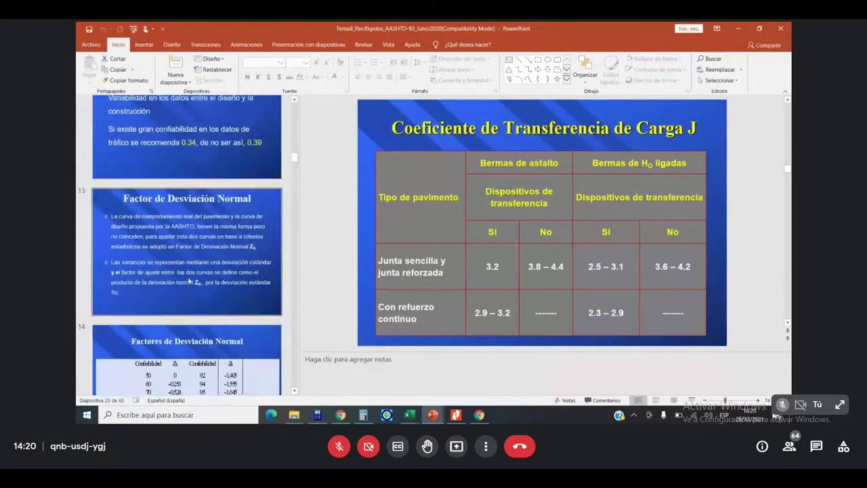
pyautogui.scroll(3, 189, 280)
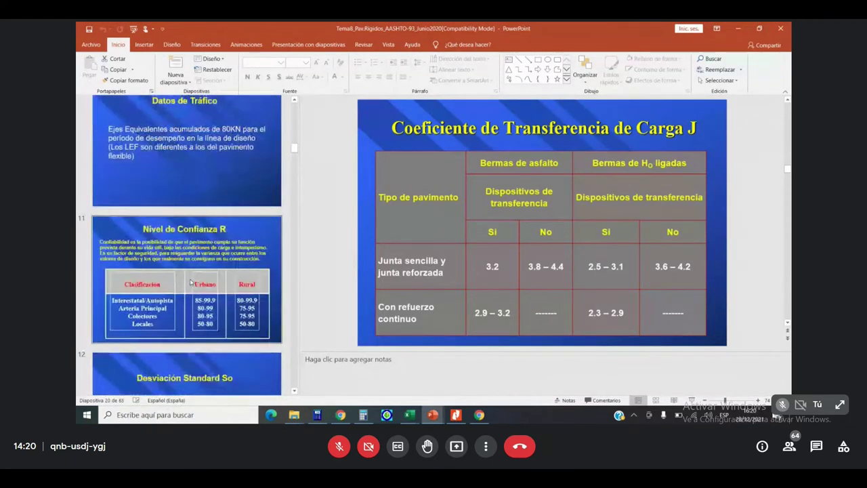
pyautogui.scroll(10, 191, 282)
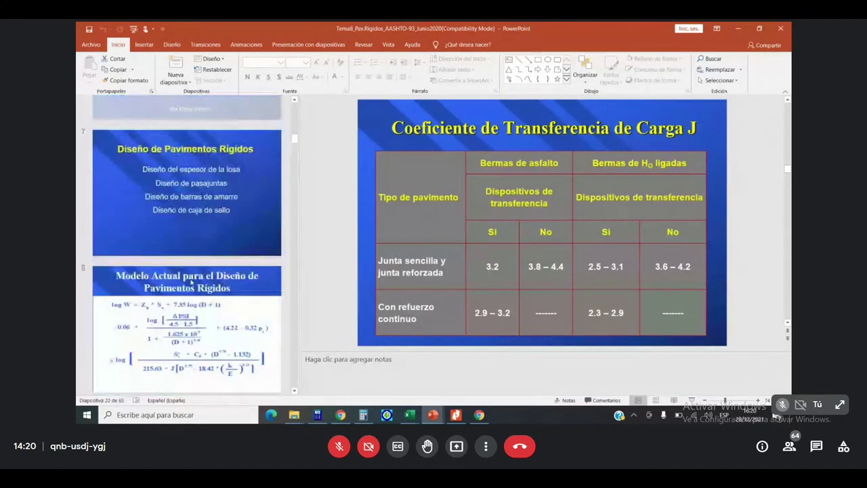
pyautogui.scroll(7, 191, 283)
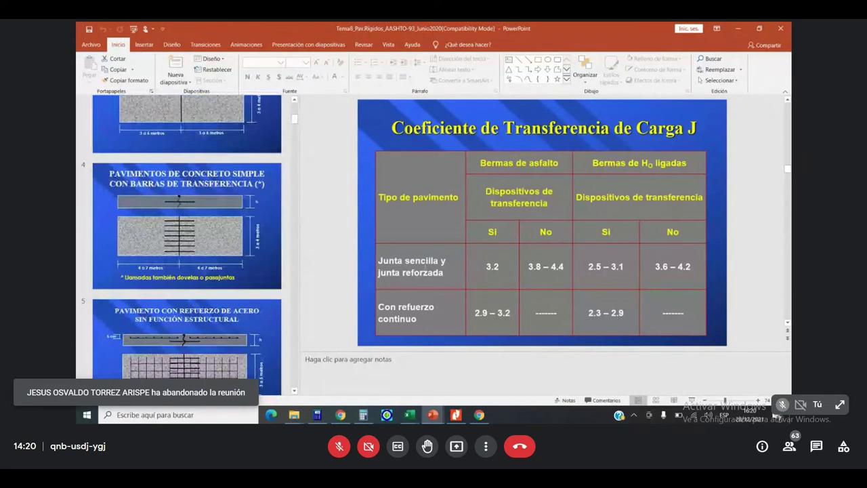
pyautogui.click(780, 28)
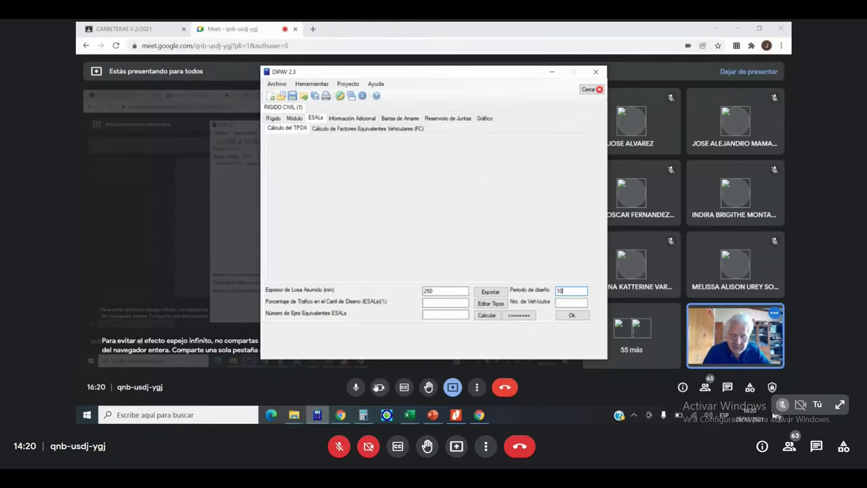
# - Return to DIPAV 2.3 and set the percentage of traffic in the design lane (ESALs) to 35 %
pyautogui.hotkey('alt', 'Tab')
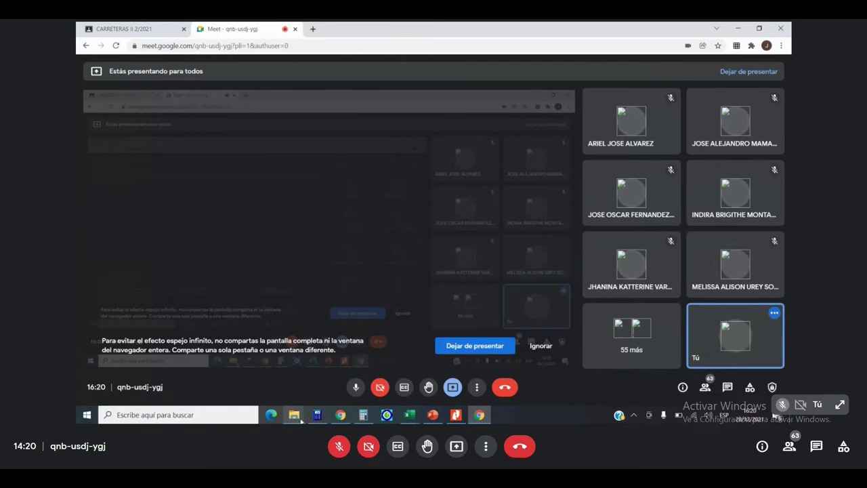
pyautogui.moveTo(318, 416)
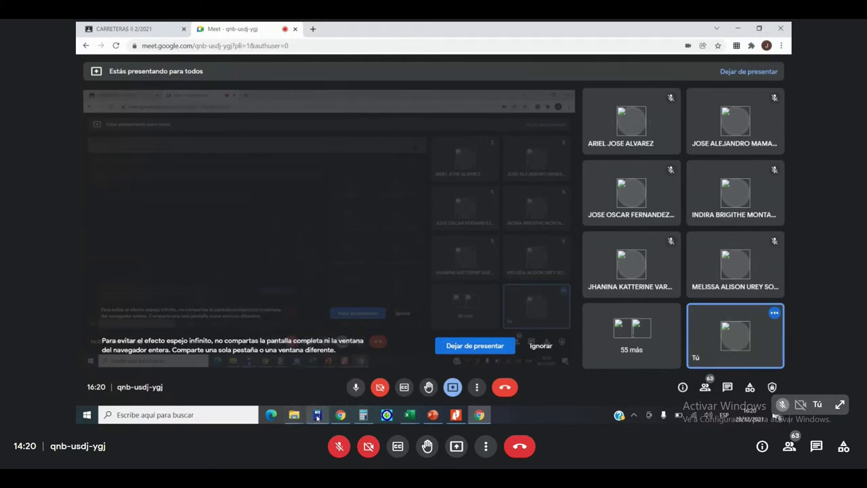
pyautogui.click(317, 415)
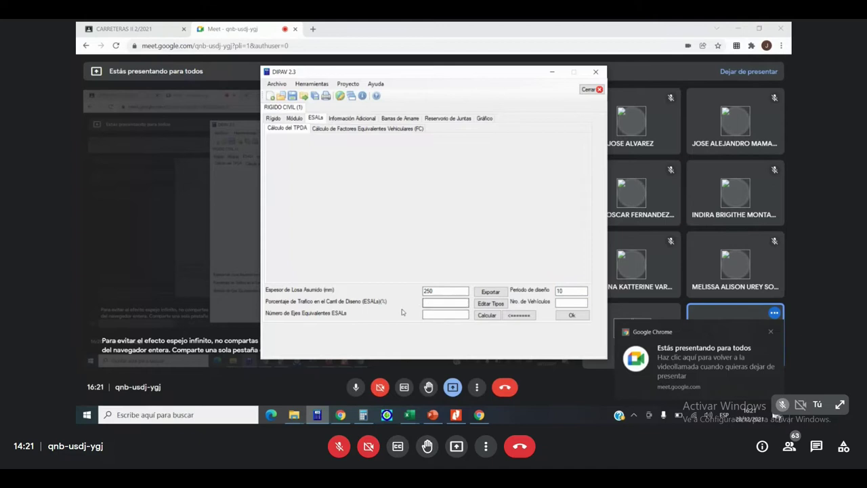
pyautogui.click(436, 304)
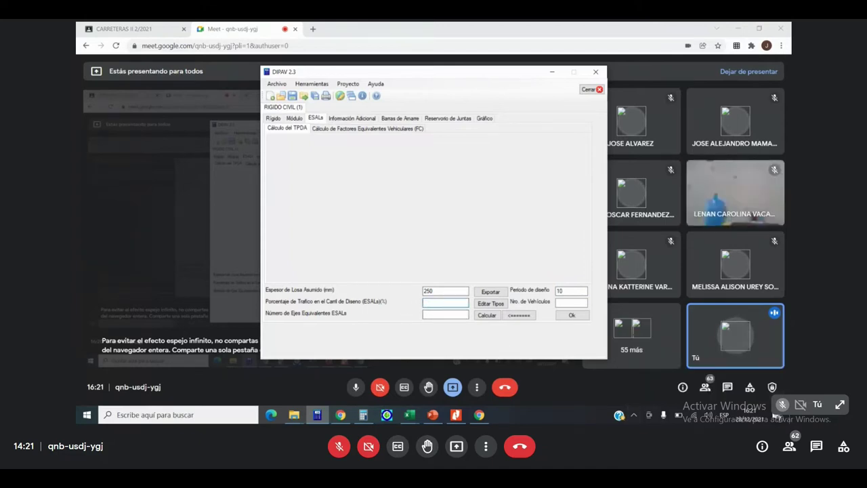
pyautogui.write('10')
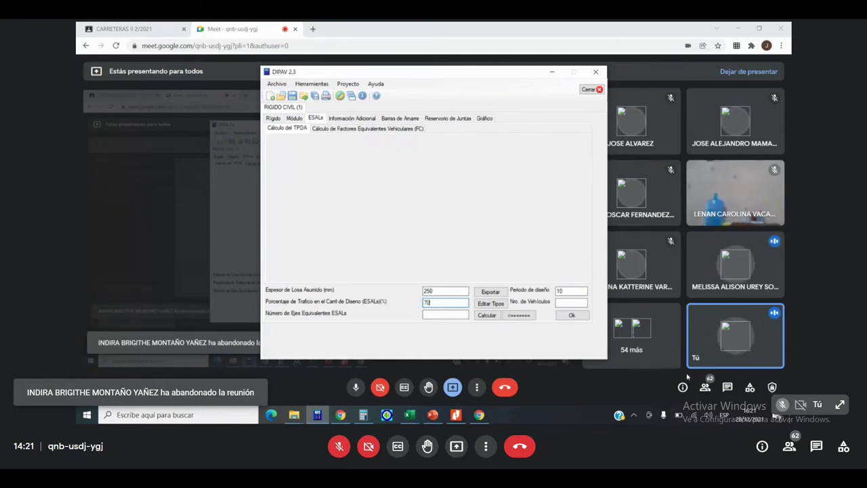
pyautogui.press('BackSpace')
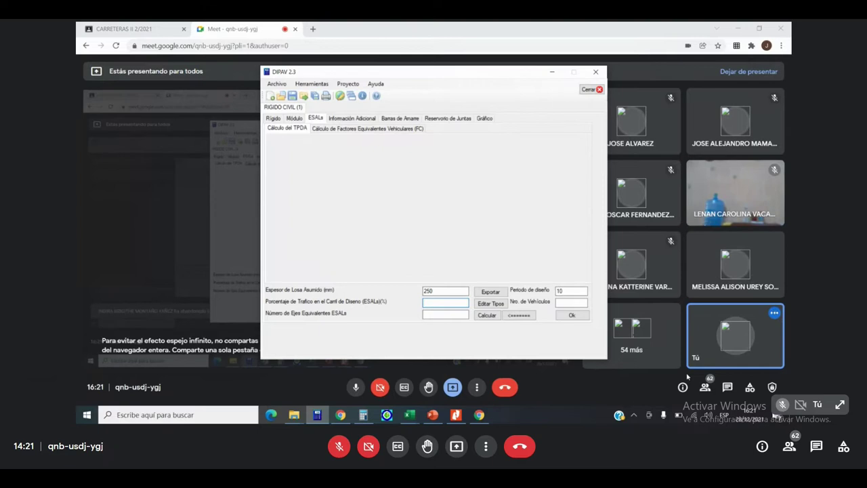
pyautogui.write('35')
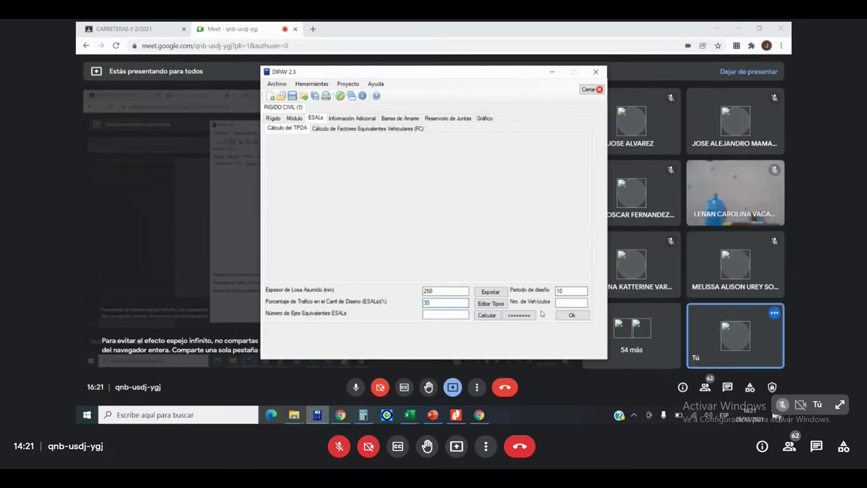
# - Set the number of vehicles to 6 and generate the blank yearly TPDA table
pyautogui.moveTo(410, 416)
pyautogui.moveTo(429, 387)
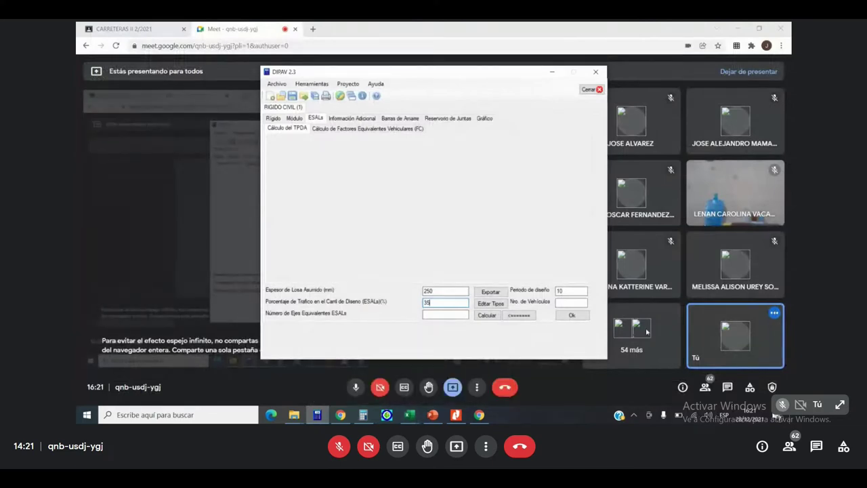
pyautogui.click(561, 303)
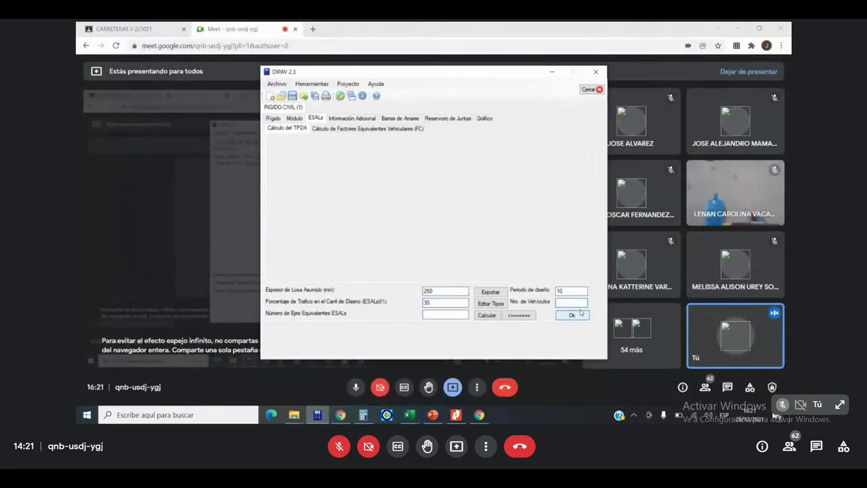
pyautogui.click(572, 314)
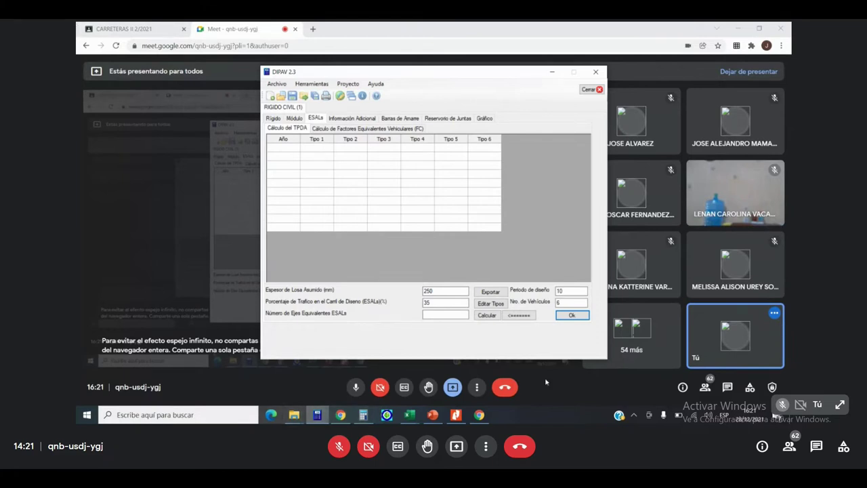
# - Copy the 2023–2032 traffic data (A6:G15) from the Planilla Trafico workbook into DIPAV's TPDA table, starting at the first year cell
pyautogui.click(410, 414)
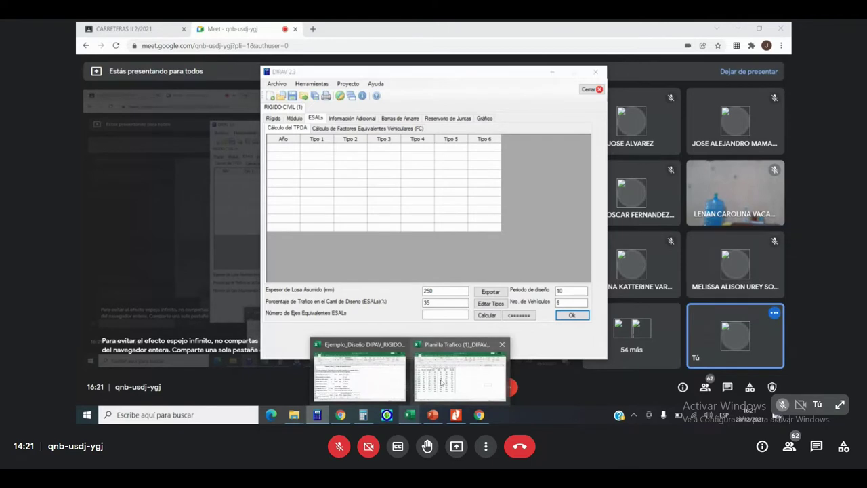
pyautogui.click(441, 384)
pyautogui.moveTo(117, 173); pyautogui.dragTo(368, 326)
pyautogui.hotkey('ctrl', 'c')
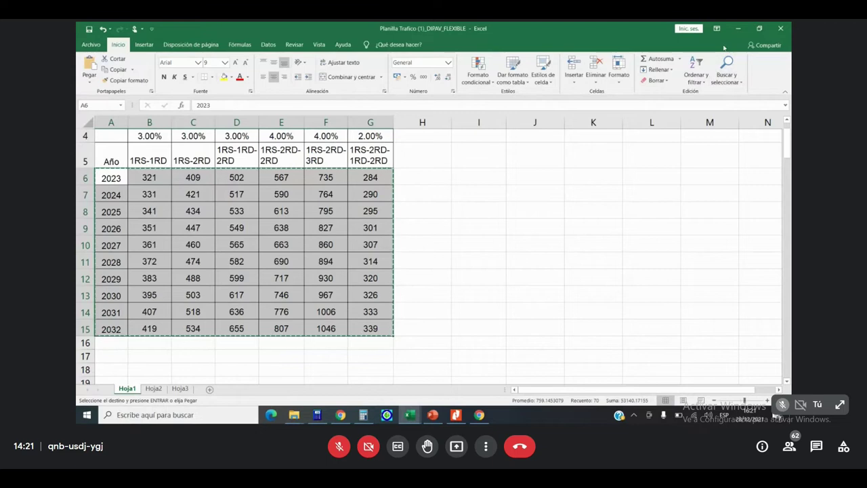
pyautogui.click(738, 28)
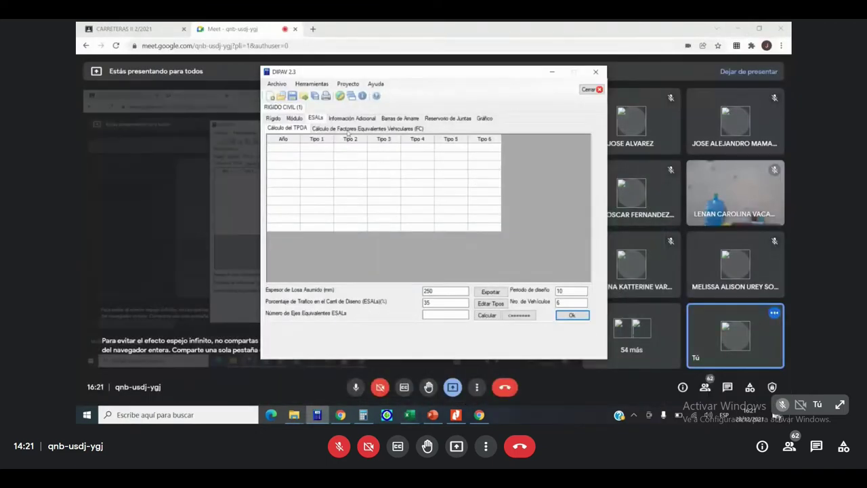
pyautogui.click(283, 149)
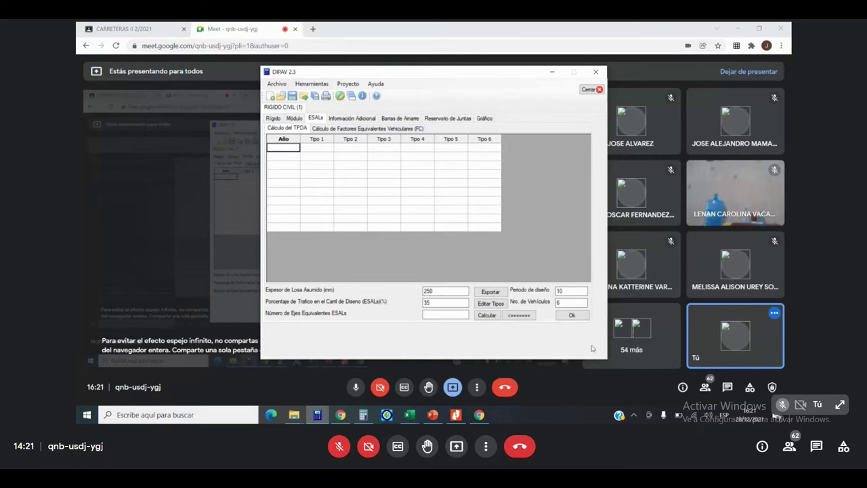
pyautogui.hotkey('ctrl', 'v')
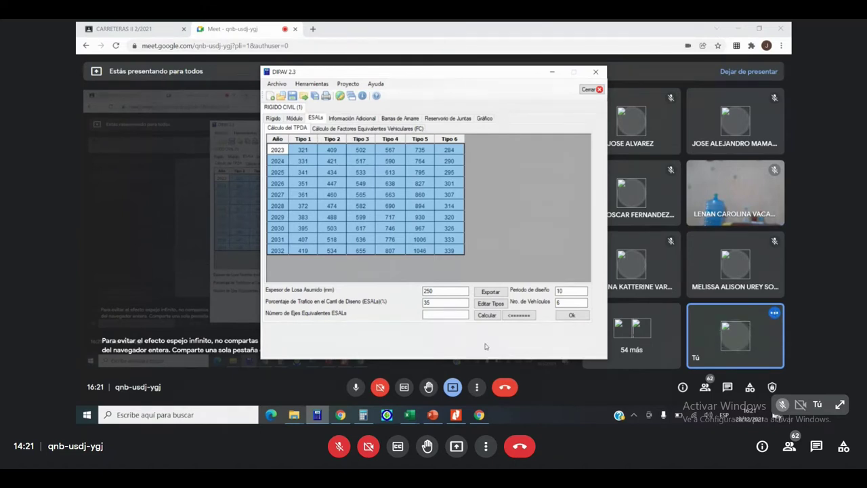
# - In the vehicle equivalence factors table, enter the axle nomenclature 1, 1 for Tipo 1 and 1, 2 for Tipo 2
pyautogui.click(349, 131)
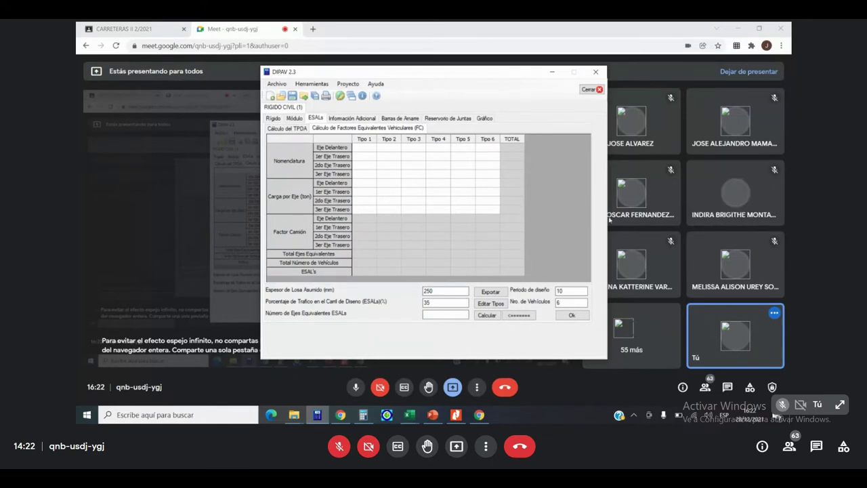
pyautogui.click(372, 149)
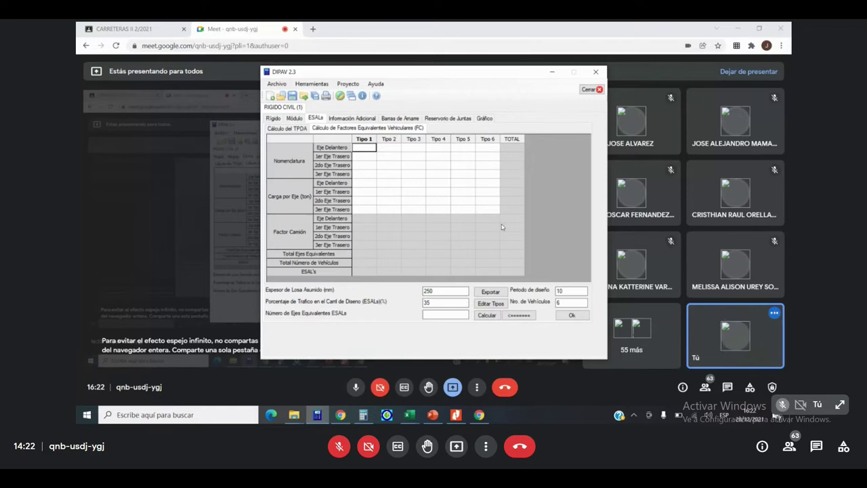
pyautogui.write('1')
pyautogui.press('Return')
pyautogui.write('1')
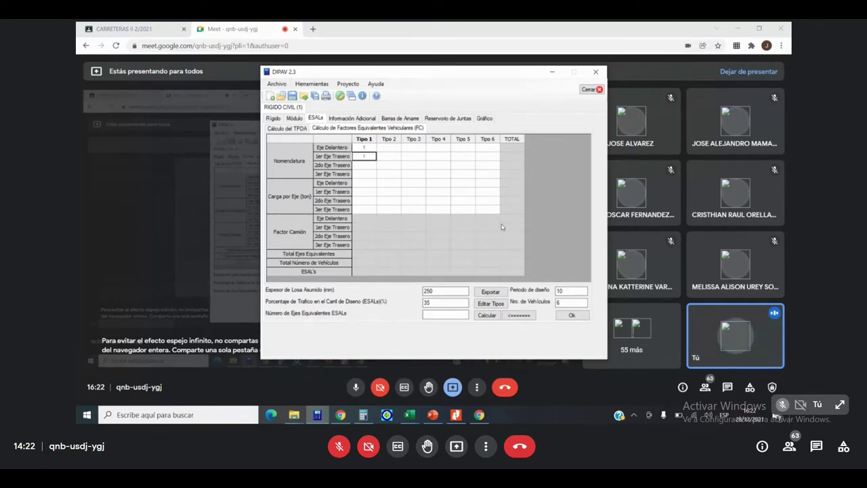
pyautogui.click(396, 155)
pyautogui.click(397, 147)
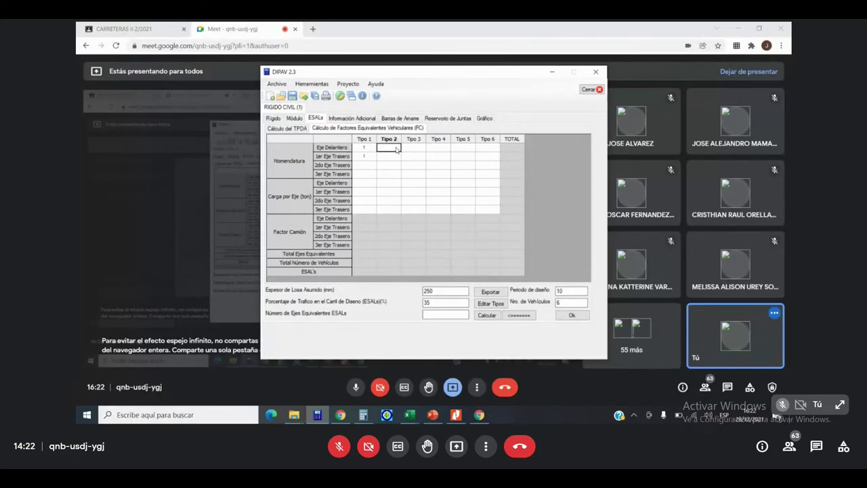
pyautogui.write('1')
pyautogui.click(393, 156)
pyautogui.write('2')
# - Enter the axle nomenclature 1, 1, 2 for Tipo 3 and 1, 2, 2 for Tipo 4
pyautogui.click(415, 147)
pyautogui.write('1')
pyautogui.press('Return')
pyautogui.write('1')
pyautogui.press('Return')
pyautogui.write('2')
pyautogui.press('Return')
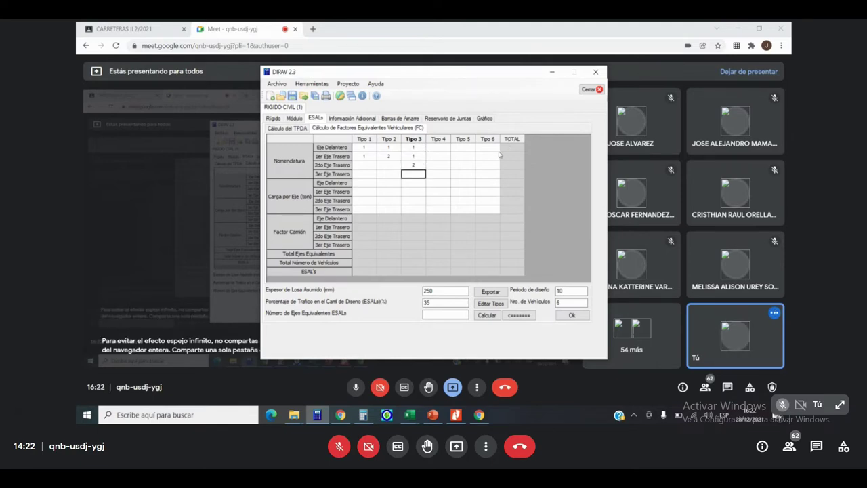
pyautogui.click(441, 149)
pyautogui.write('1')
pyautogui.press('Return')
pyautogui.write('2')
pyautogui.press('Return')
pyautogui.write('2')
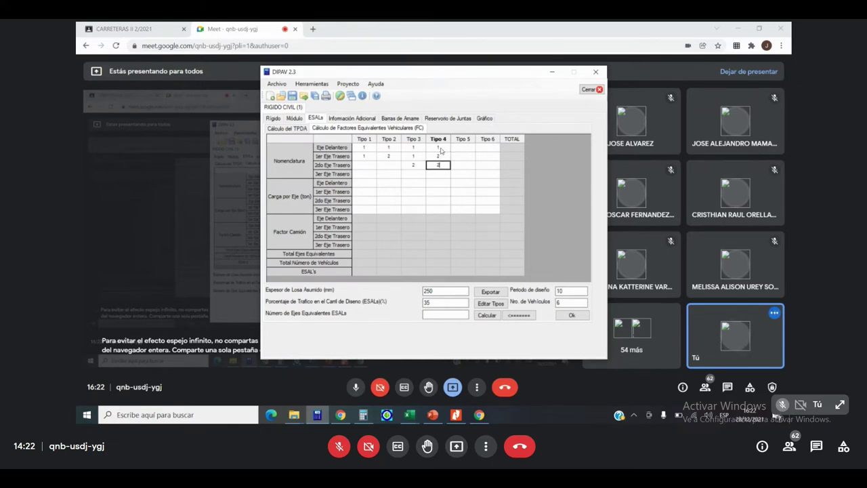
pyautogui.press('Return')
# - Enter the axle nomenclature 1, 2, 3 for Tipo 5 and 1, 2, 1, 2 for Tipo 6
pyautogui.click(465, 148)
pyautogui.write('1')
pyautogui.press('Return')
pyautogui.write('2')
pyautogui.press('Return')
pyautogui.write('1')
pyautogui.press('Return')
pyautogui.click(489, 148)
pyautogui.write('1')
pyautogui.press('Return')
pyautogui.write('2')
pyautogui.press('Return')
pyautogui.write('1')
pyautogui.press('Return')
pyautogui.write('2')
pyautogui.press('Return')
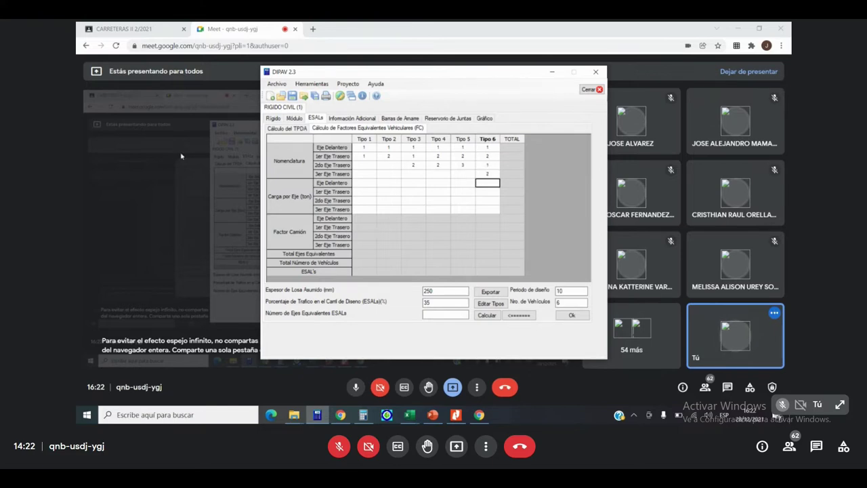
# - Look up the axle weights in the Ejemplo_Diseño DIPAV_RIGIDO workbook and enter Tipo 1 axle loads of 6 and 10 tons in DIPAV
pyautogui.click(359, 219)
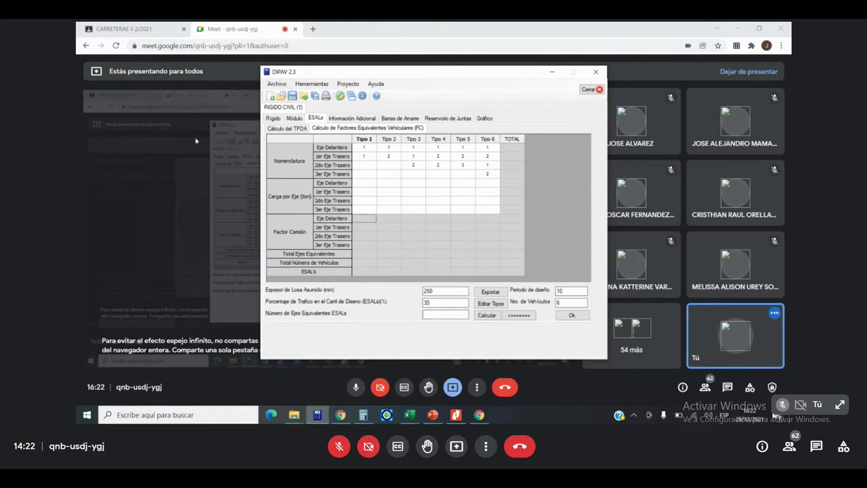
pyautogui.click(361, 185)
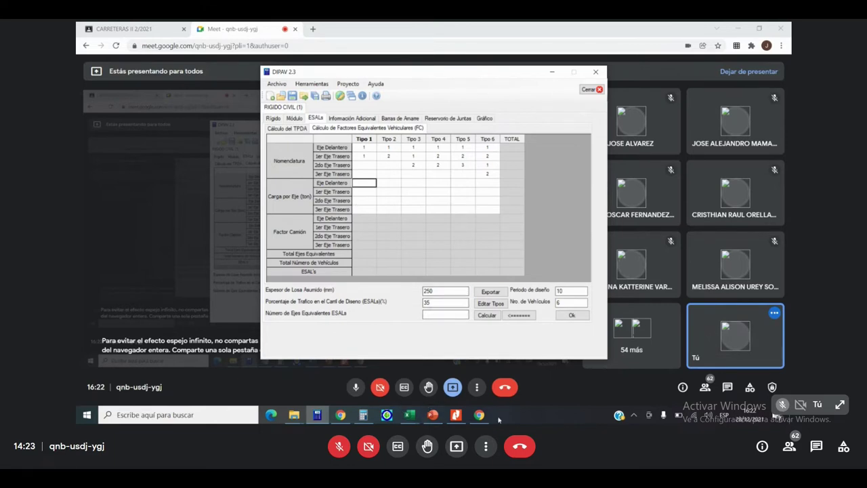
pyautogui.click(404, 417)
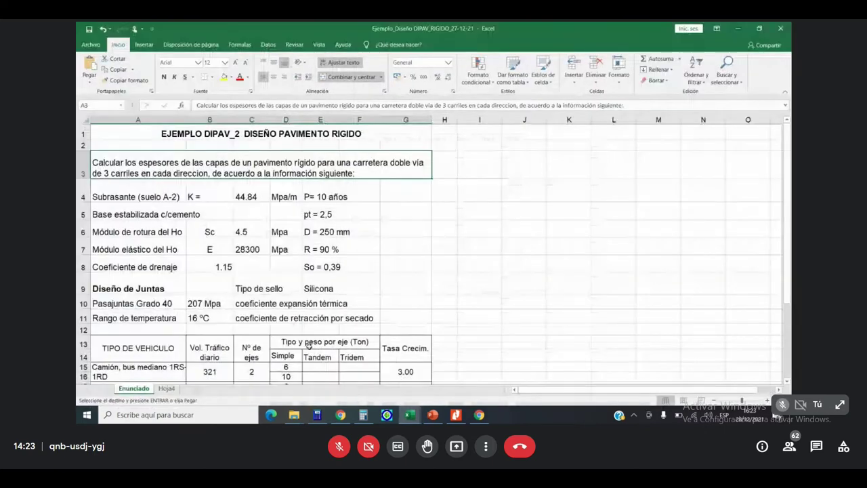
pyautogui.scroll(-1, 406, 278)
pyautogui.scroll(-2, 405, 277)
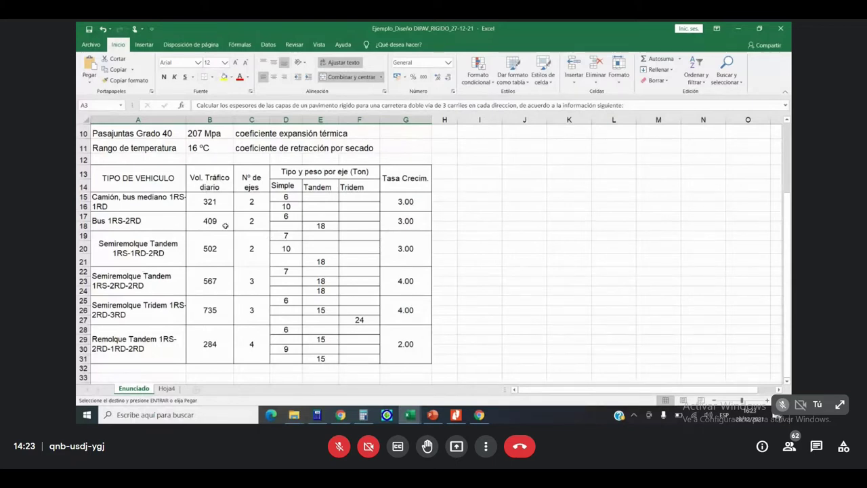
pyautogui.click(741, 28)
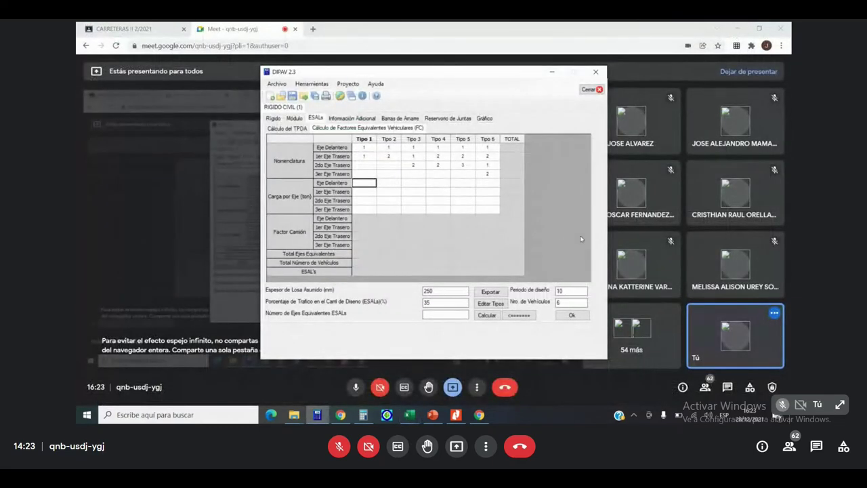
pyautogui.press('Return')
# - Enter the Tipo 2 axle loads: 6 tons for the front axle and 18 tons for the first rear axle
pyautogui.click(390, 184)
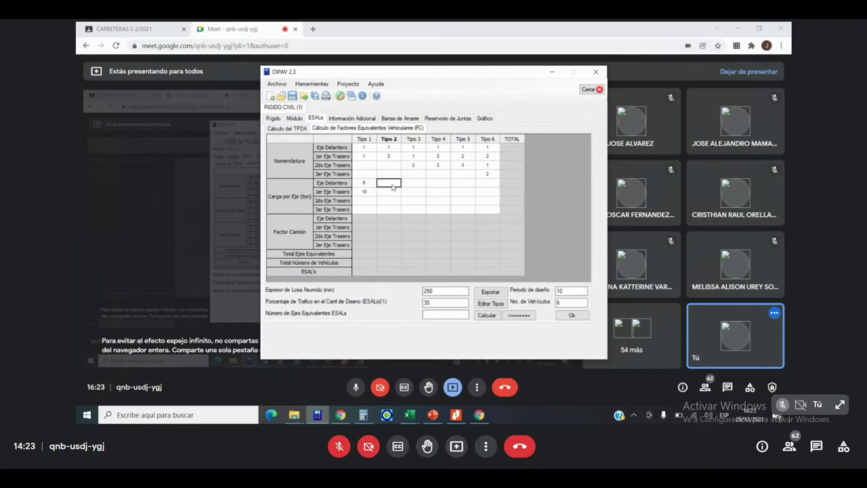
pyautogui.press('Return')
pyautogui.write('18')
# - Enter the Tipo 3 axle loads: 7 tons front, 10 tons first rear and 18 tons second rear
pyautogui.click(421, 183)
pyautogui.moveTo(408, 419)
pyautogui.moveTo(365, 385)
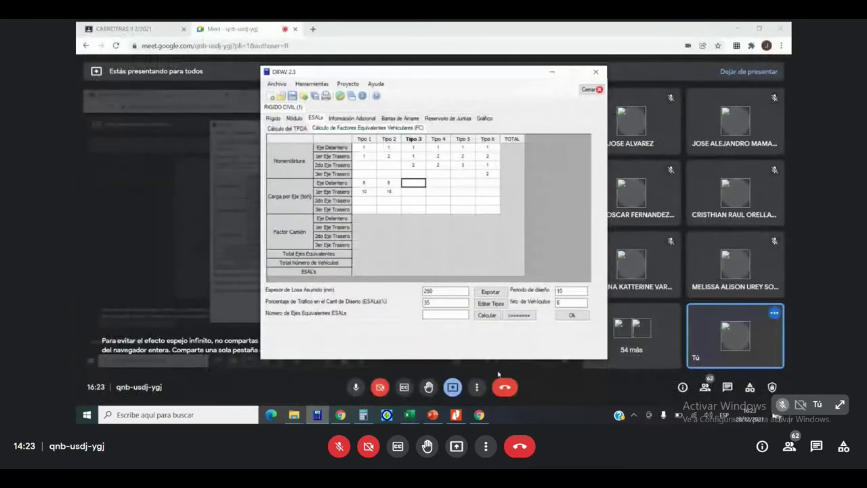
pyautogui.press('Return')
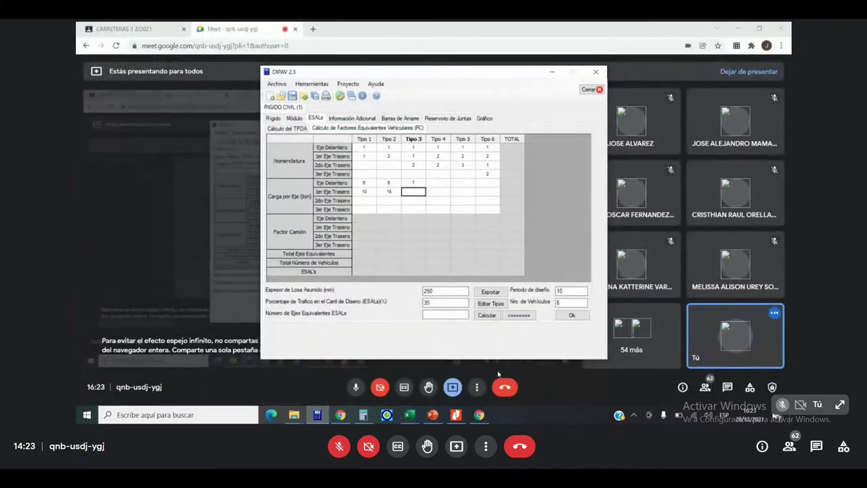
pyautogui.press('Return')
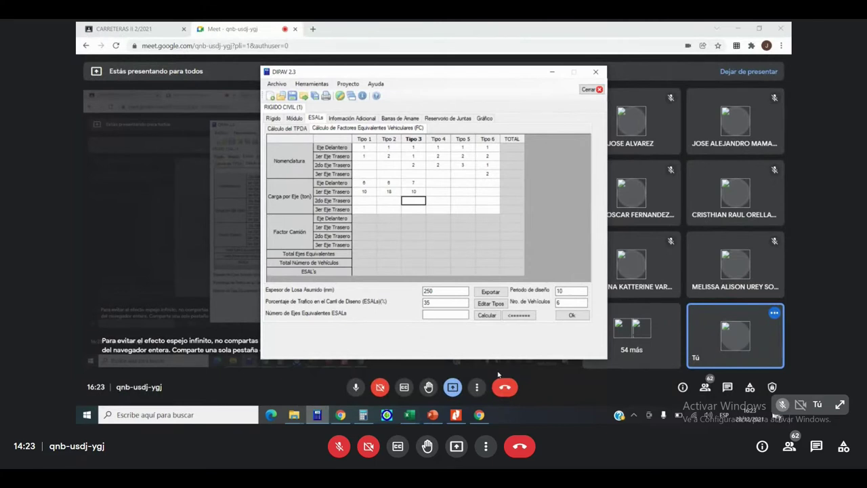
pyautogui.write('18')
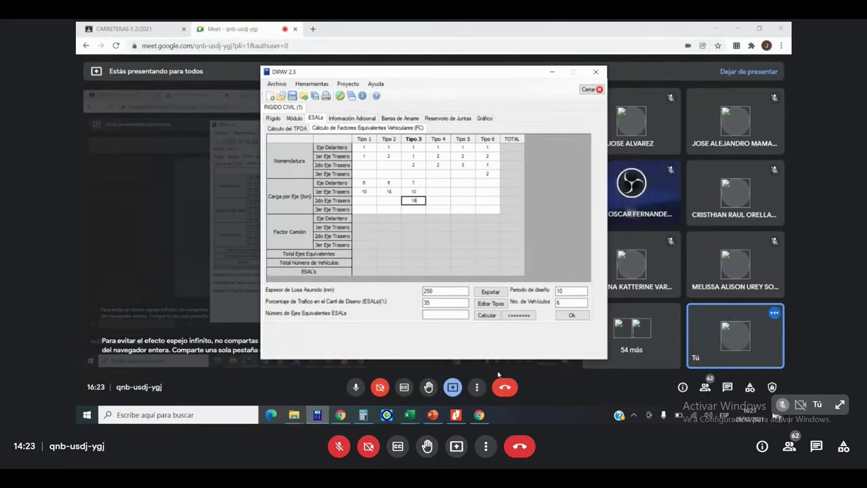
# - Enter the Tipo 4 axle loads: 7 tons front, 18 tons first rear and 18 tons second rear
pyautogui.click(439, 183)
pyautogui.write('7')
pyautogui.click(449, 195)
pyautogui.write('18')
pyautogui.press('Return')
pyautogui.write('1')
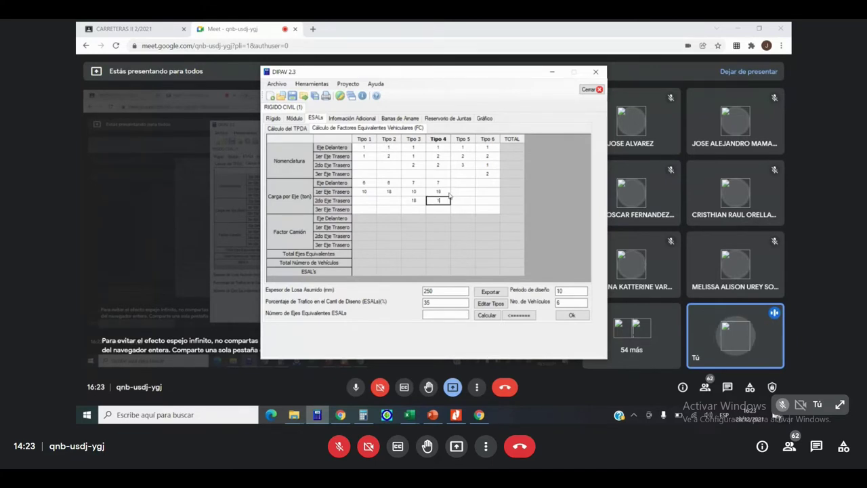
pyautogui.write('8')
pyautogui.press('Return')
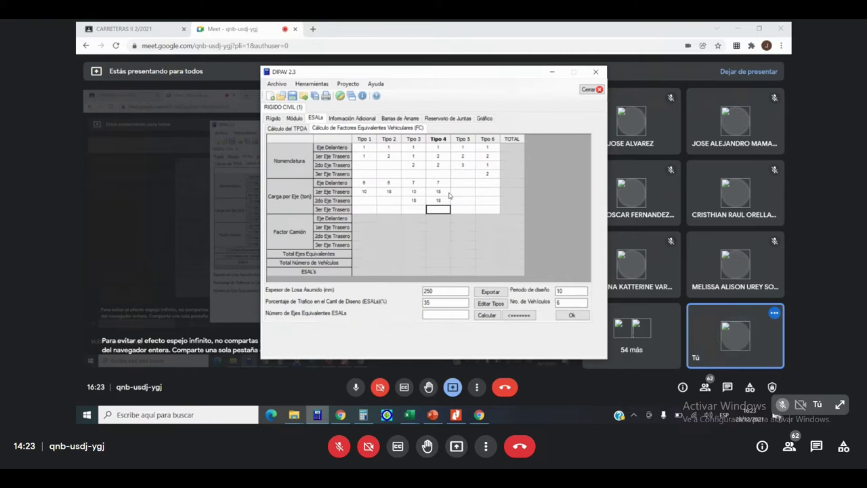
# - Check the example workbook and enter the Tipo 5 axle loads: 6 tons front, 15 tons first rear and 24 tons second rear
pyautogui.click(469, 181)
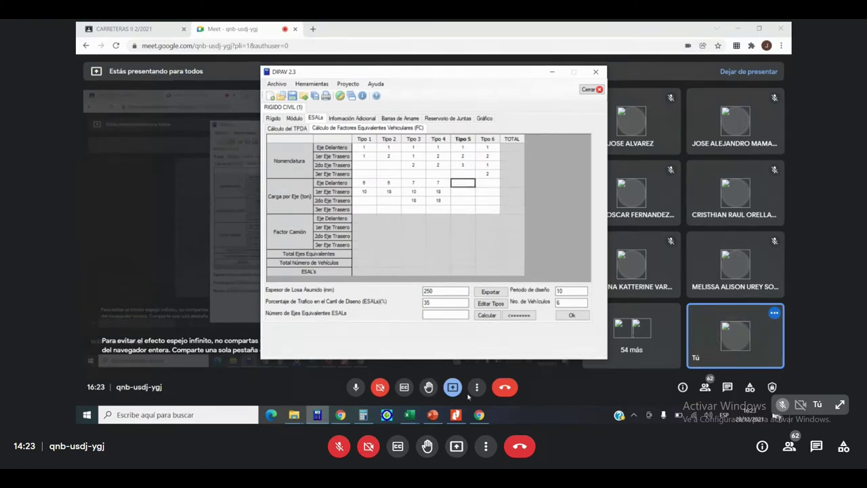
pyautogui.click(397, 390)
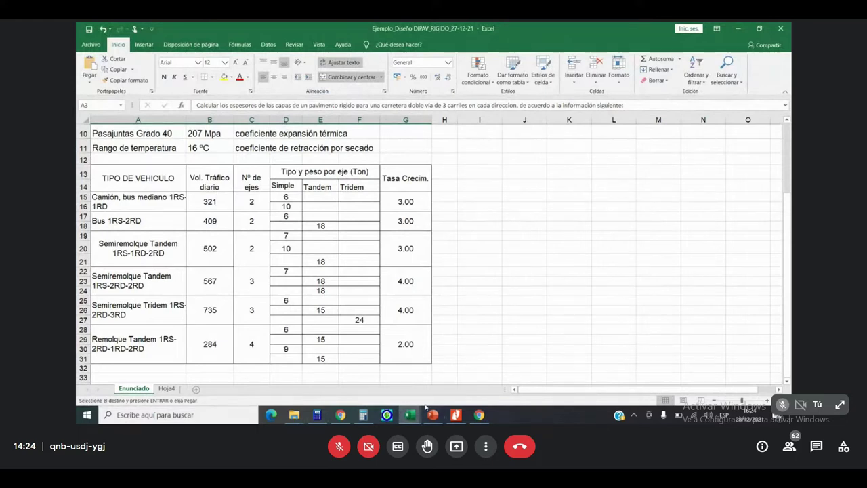
pyautogui.click(740, 31)
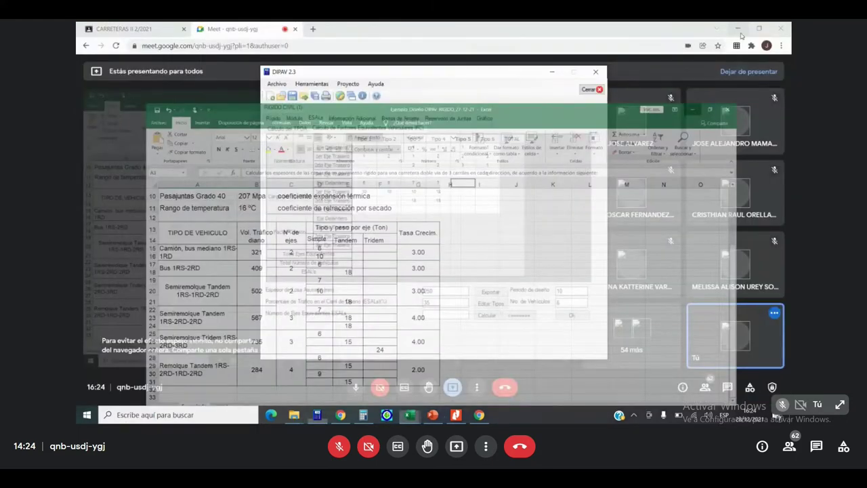
pyautogui.press('Return')
pyautogui.press('Return')
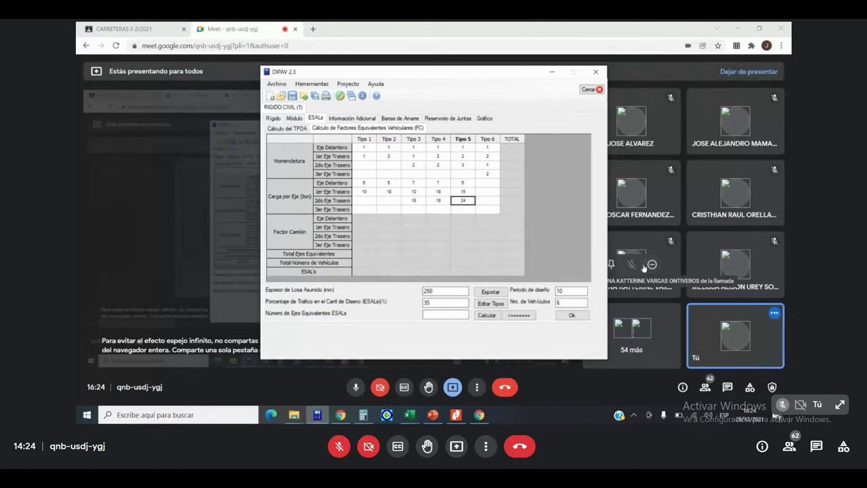
# - Check the example workbook and enter Tipo 6 axle loads of 6, 15, 9 and 15 tons, from front to third rear axle
pyautogui.click(488, 183)
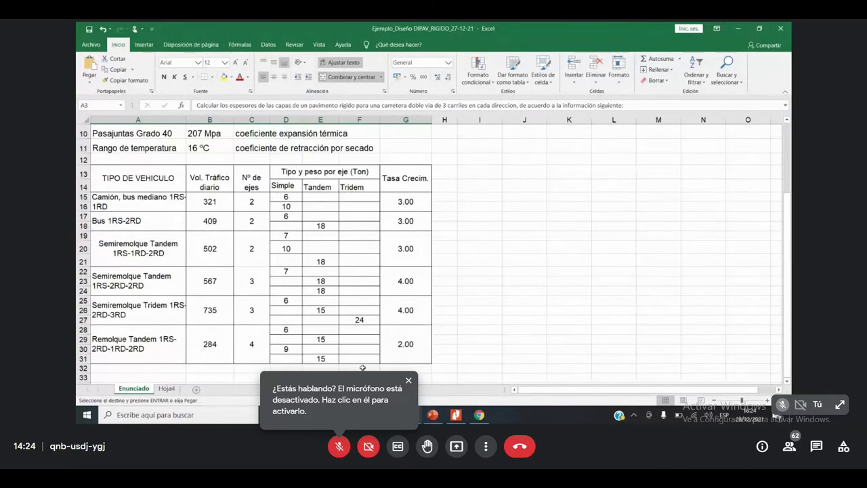
pyautogui.click(739, 30)
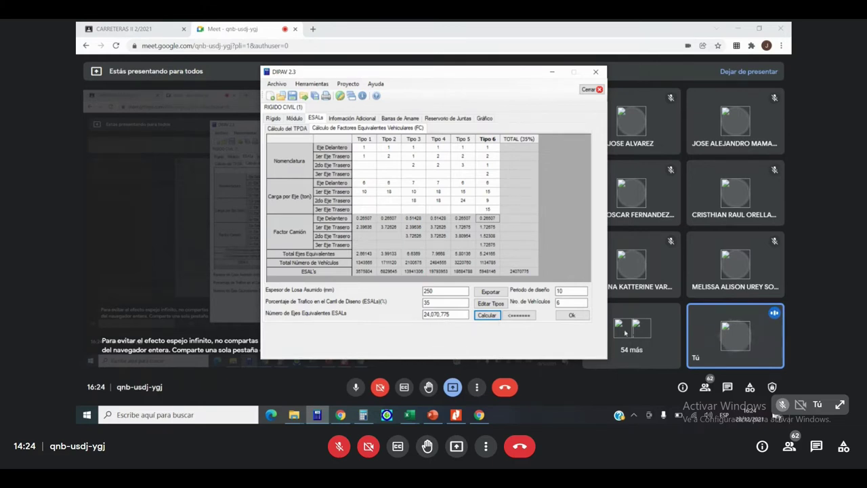
# - Calculate the ESALs and transfer them to the rigid pavement data to compute the slab thickness
pyautogui.click(519, 315)
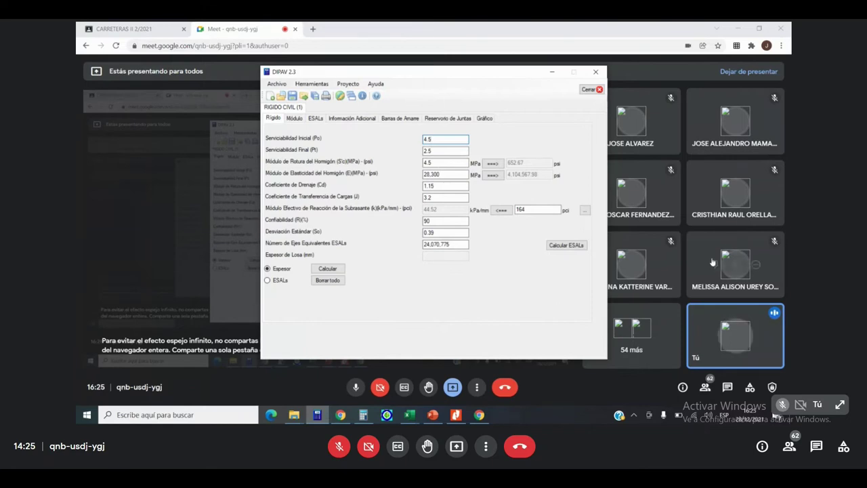
pyautogui.click(327, 269)
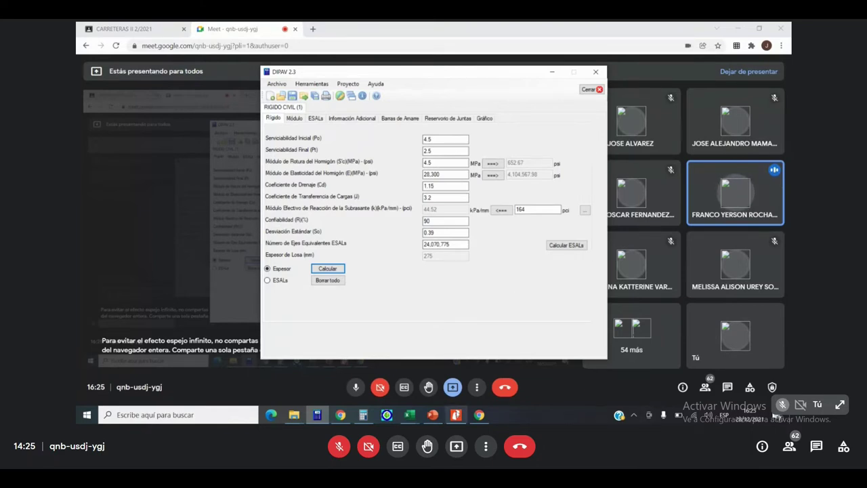
# - Review the rigid pavement example's subgrade, base, concrete, drainage and joint design data in the Ejemplo_Diseño DIPAV_RIGIDO workbook
pyautogui.moveTo(409, 420)
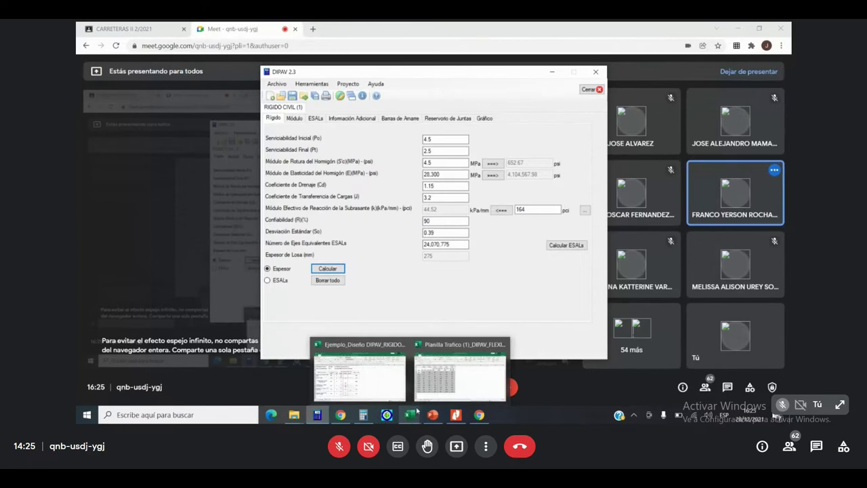
pyautogui.click(359, 369)
pyautogui.scroll(2, 318, 329)
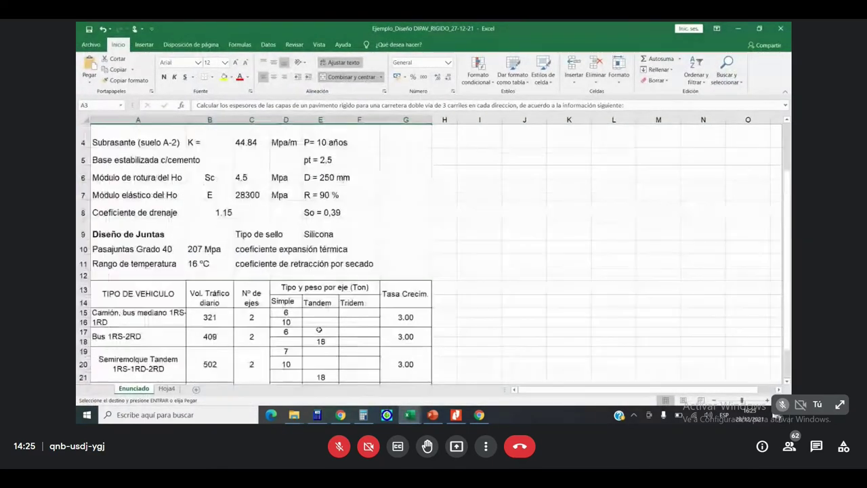
pyautogui.scroll(1, 319, 329)
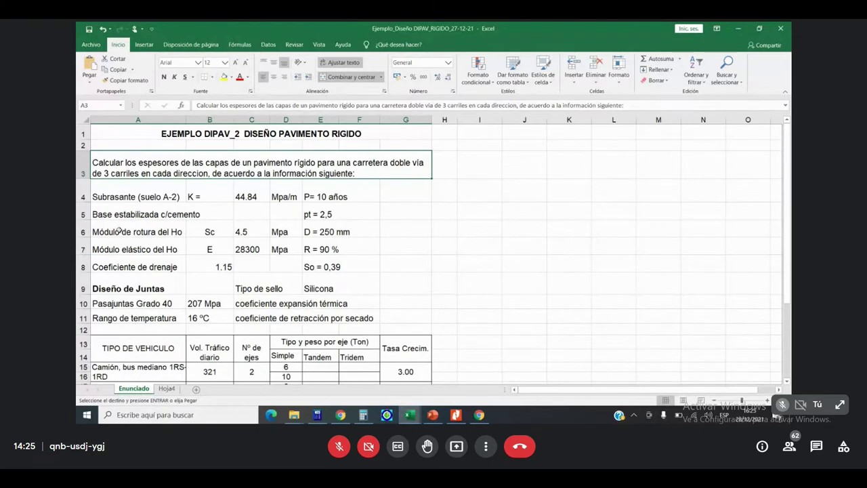
pyautogui.click(253, 213)
pyautogui.press('Left')
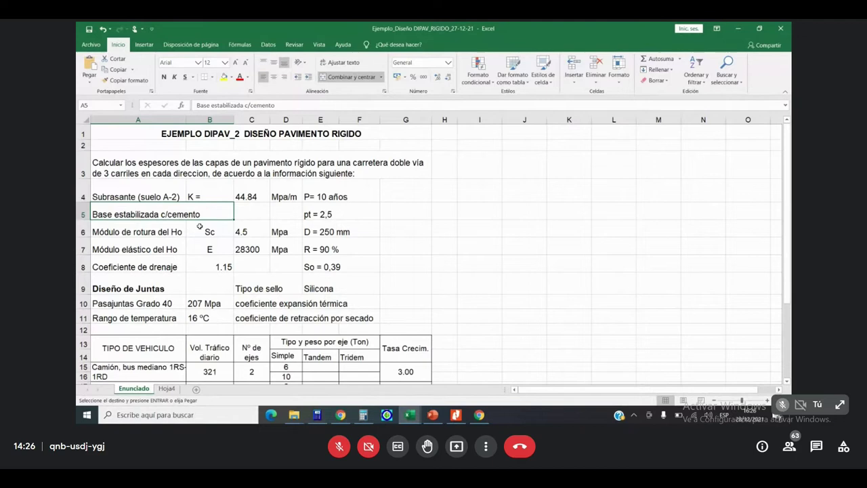
pyautogui.scroll(-1, 200, 225)
pyautogui.scroll(1, 203, 230)
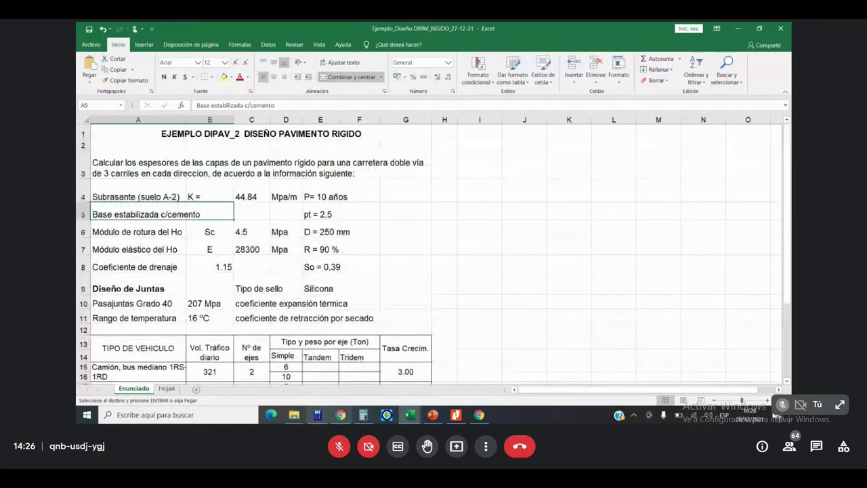
pyautogui.moveTo(432, 414)
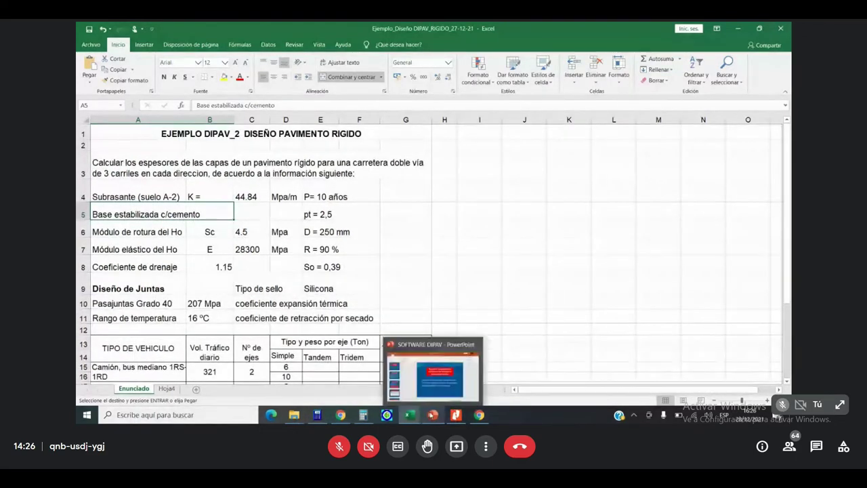
pyautogui.moveTo(434, 393)
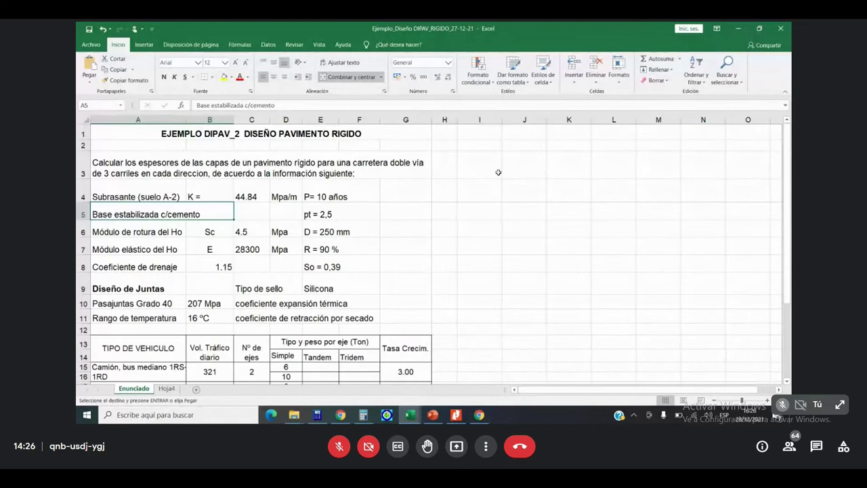
pyautogui.scroll(-1, 279, 197)
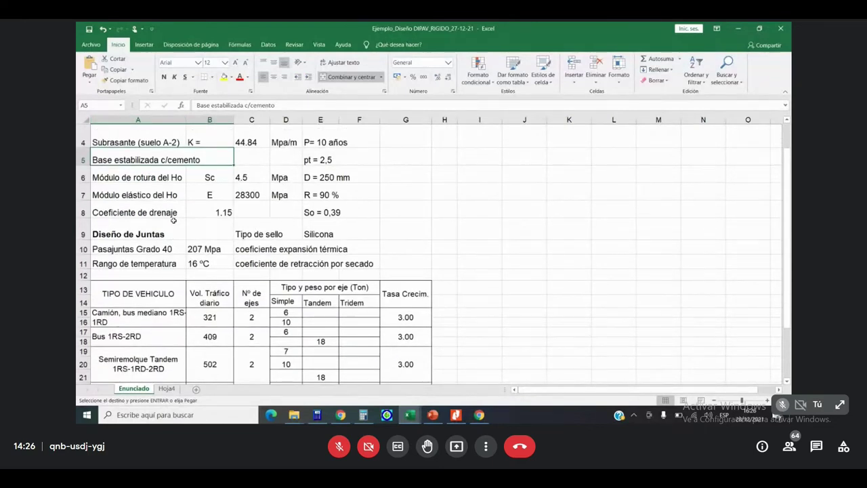
pyautogui.scroll(1, 174, 178)
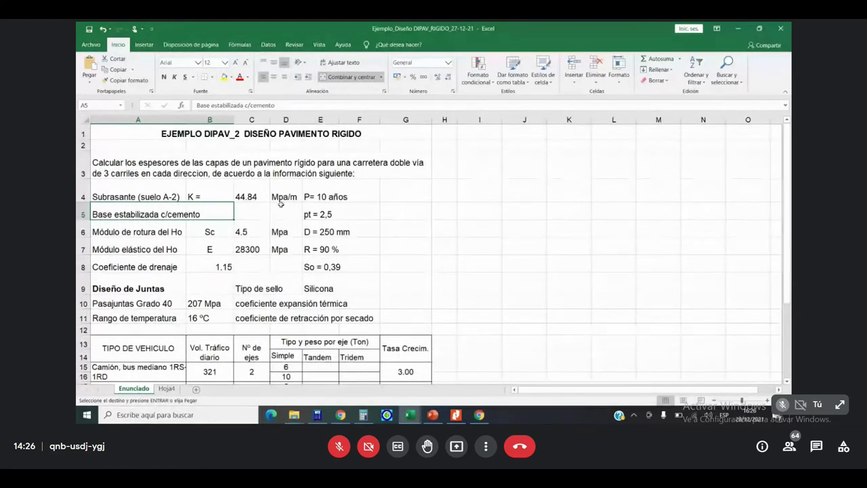
pyautogui.scroll(-1, 290, 241)
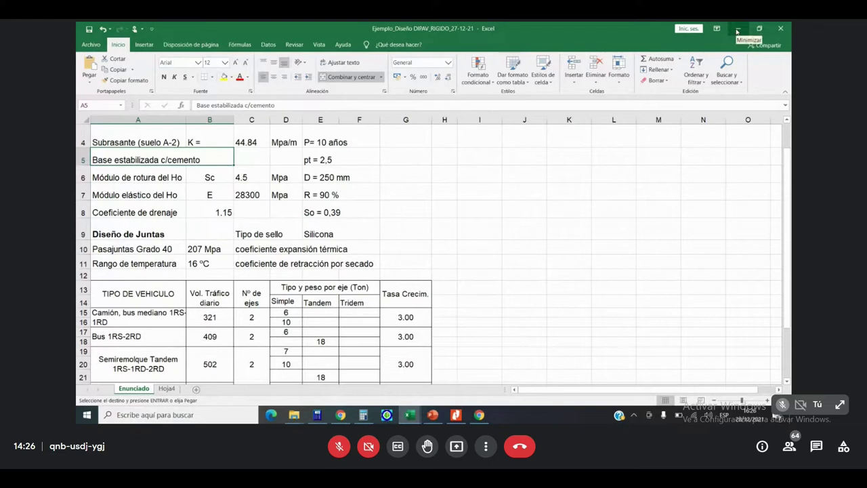
pyautogui.click(738, 31)
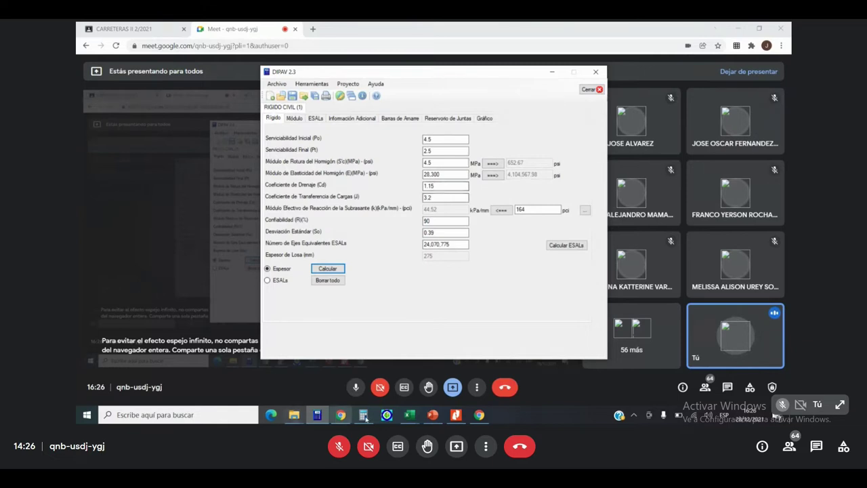
# - Set the assumed slab thickness to 280 mm in DIPAV, then recalculate the ESALs and transfer them to the rigid pavement data
pyautogui.click(317, 119)
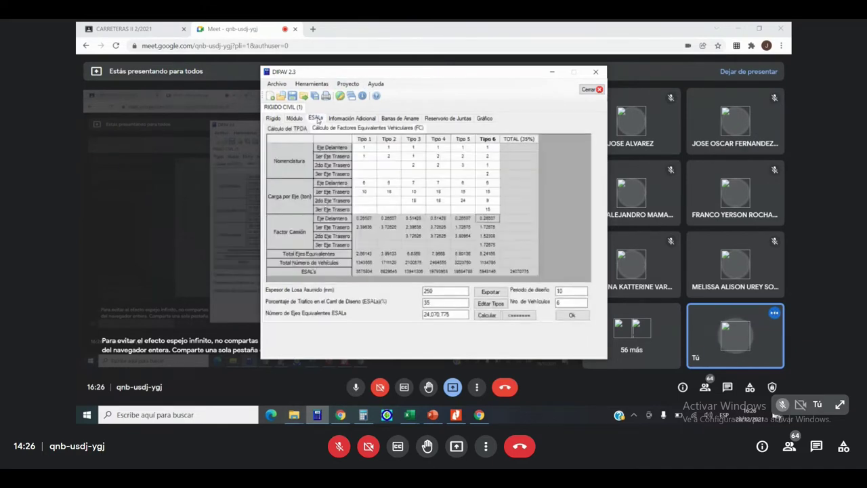
pyautogui.doubleClick(436, 290)
pyautogui.write('28')
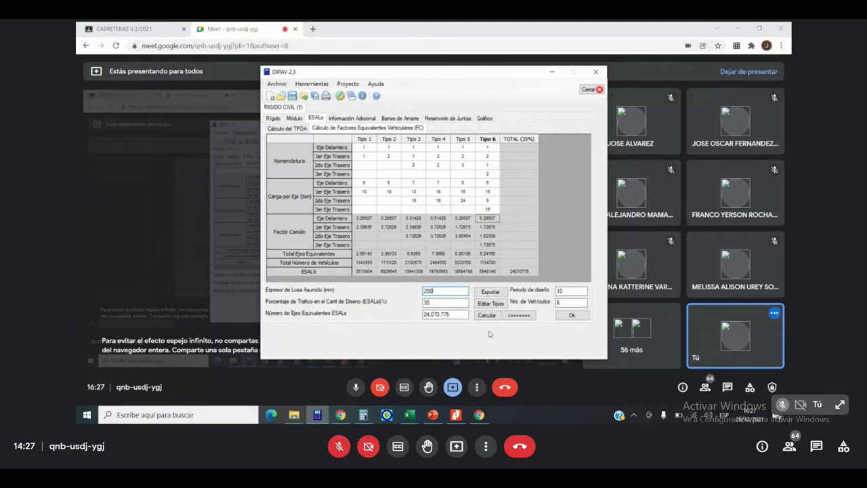
pyautogui.click(487, 316)
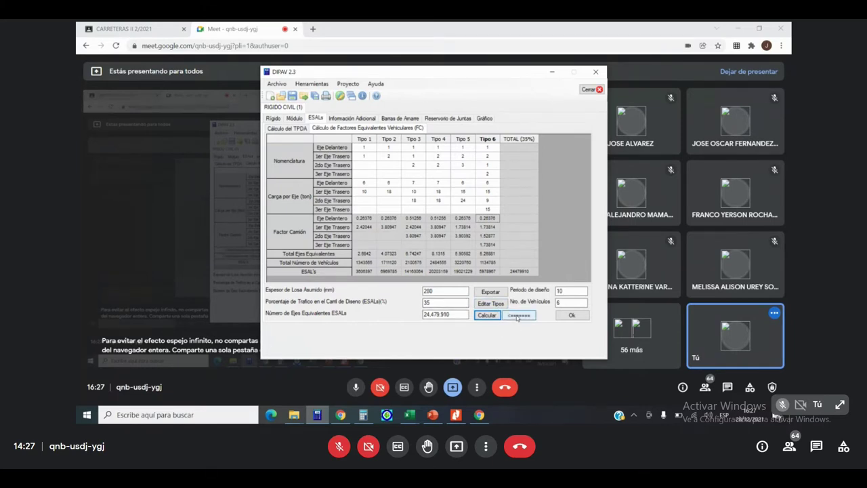
pyautogui.click(518, 318)
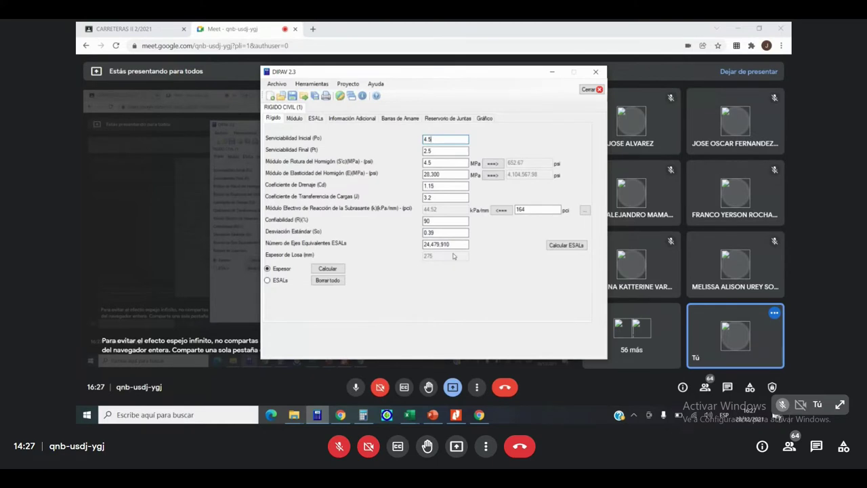
# - Calculate the slab thickness from the transferred ESALs and open the rigid pavement's additional information data
pyautogui.click(326, 269)
pyautogui.click(343, 119)
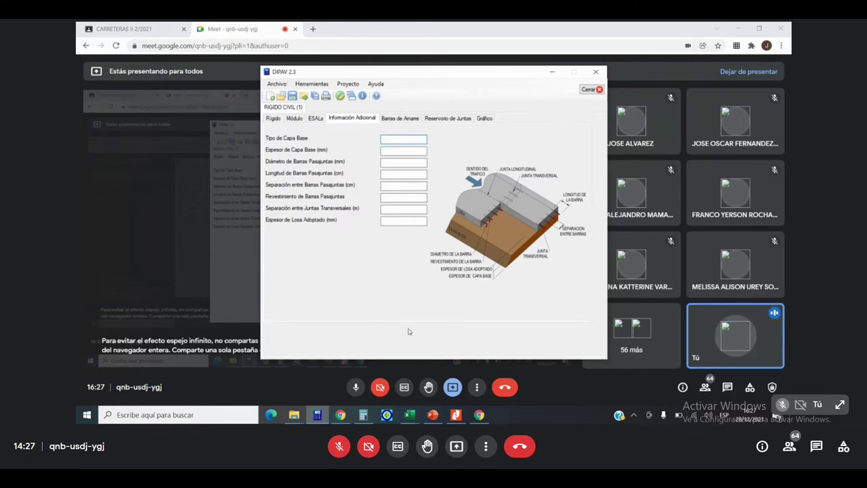
pyautogui.write('su')
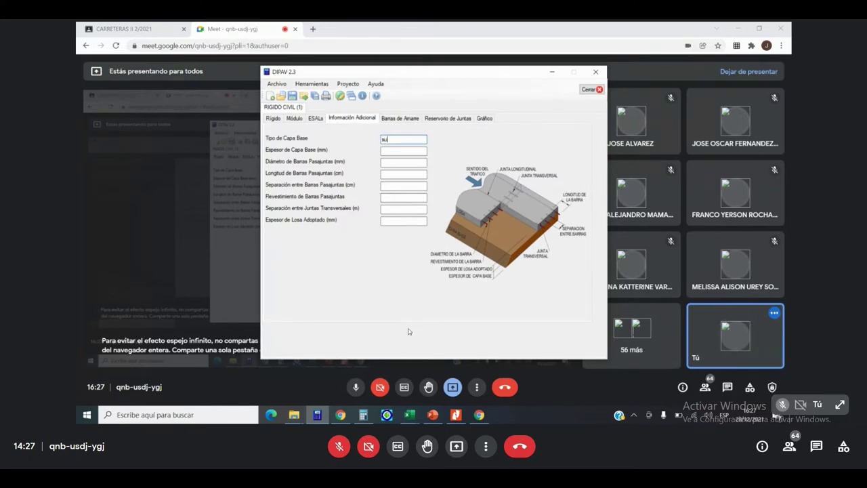
pyautogui.press('BackSpace')
pyautogui.press('BackSpace')
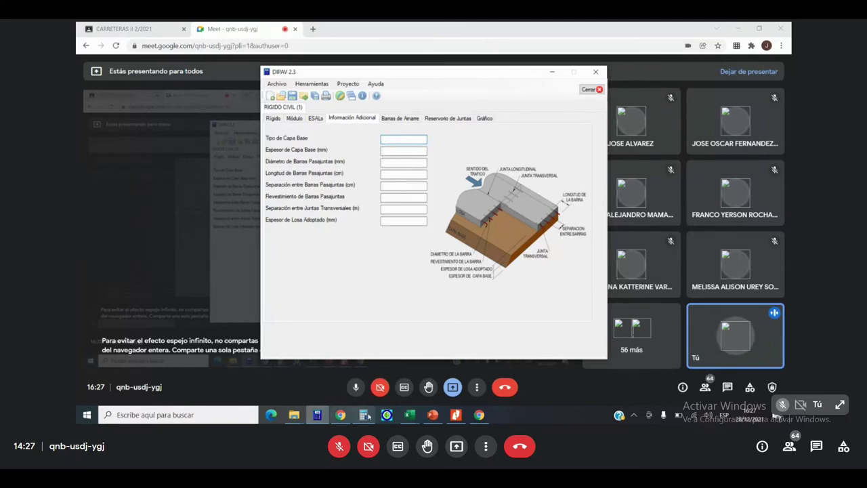
# - Check the example workbook and set the base layer type to Estabilizada/cemen with a thickness of 150 mm
pyautogui.moveTo(409, 415)
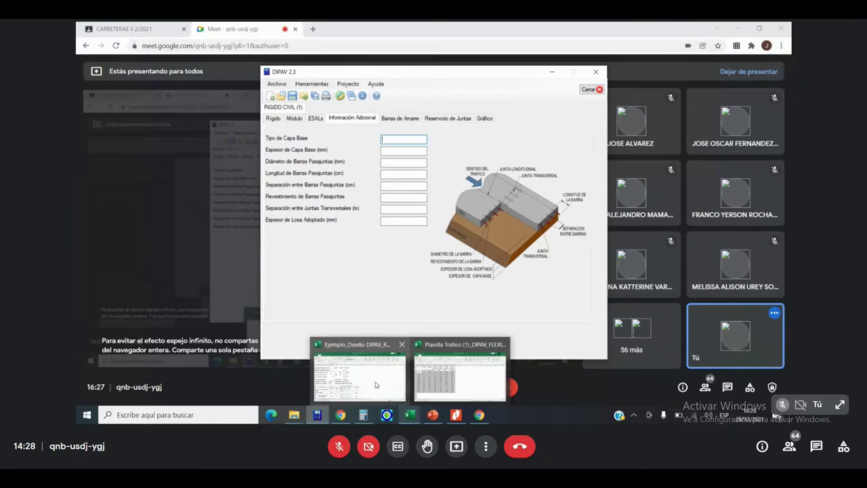
pyautogui.moveTo(376, 385)
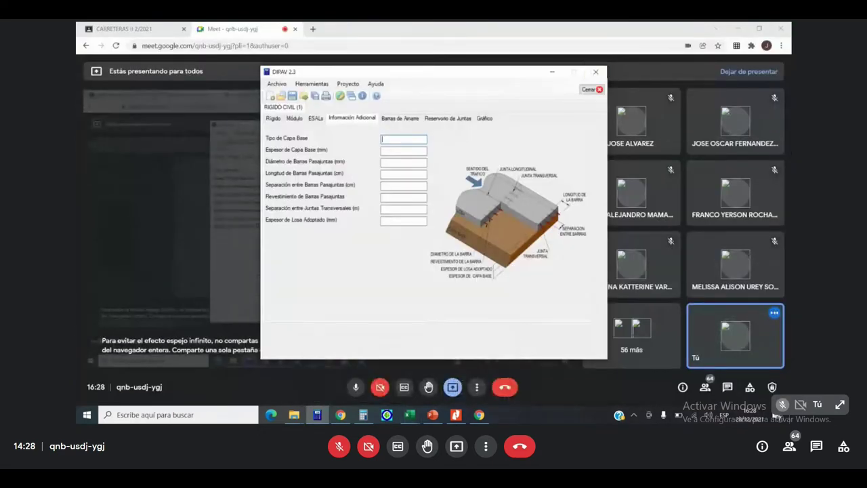
pyautogui.write('Estabili')
pyautogui.press('BackSpace')
pyautogui.write('izad')
pyautogui.write('a/cemen')
pyautogui.click(405, 149)
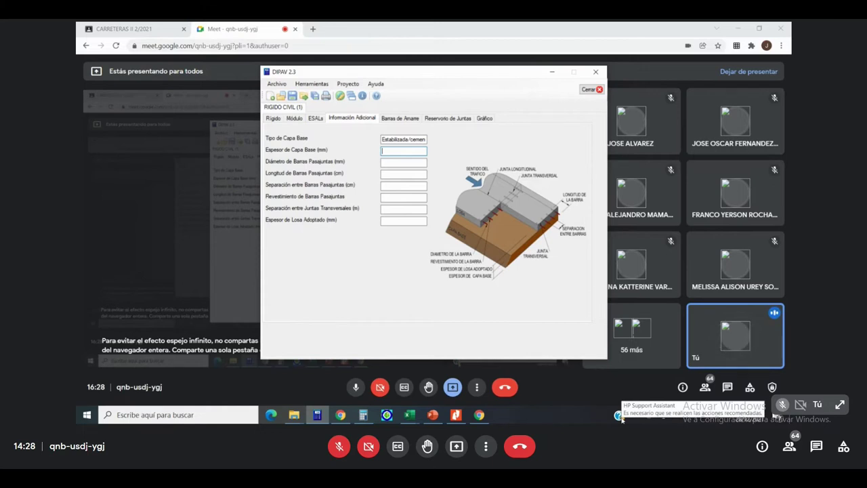
pyautogui.write('150')
pyautogui.click(395, 164)
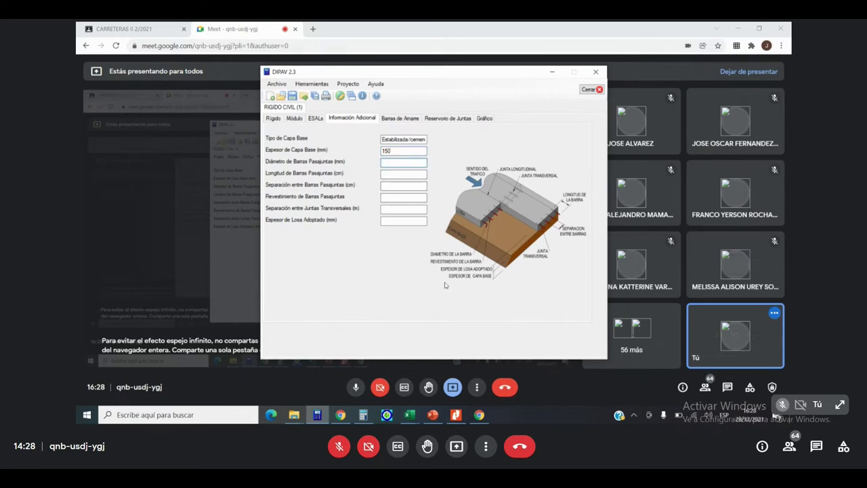